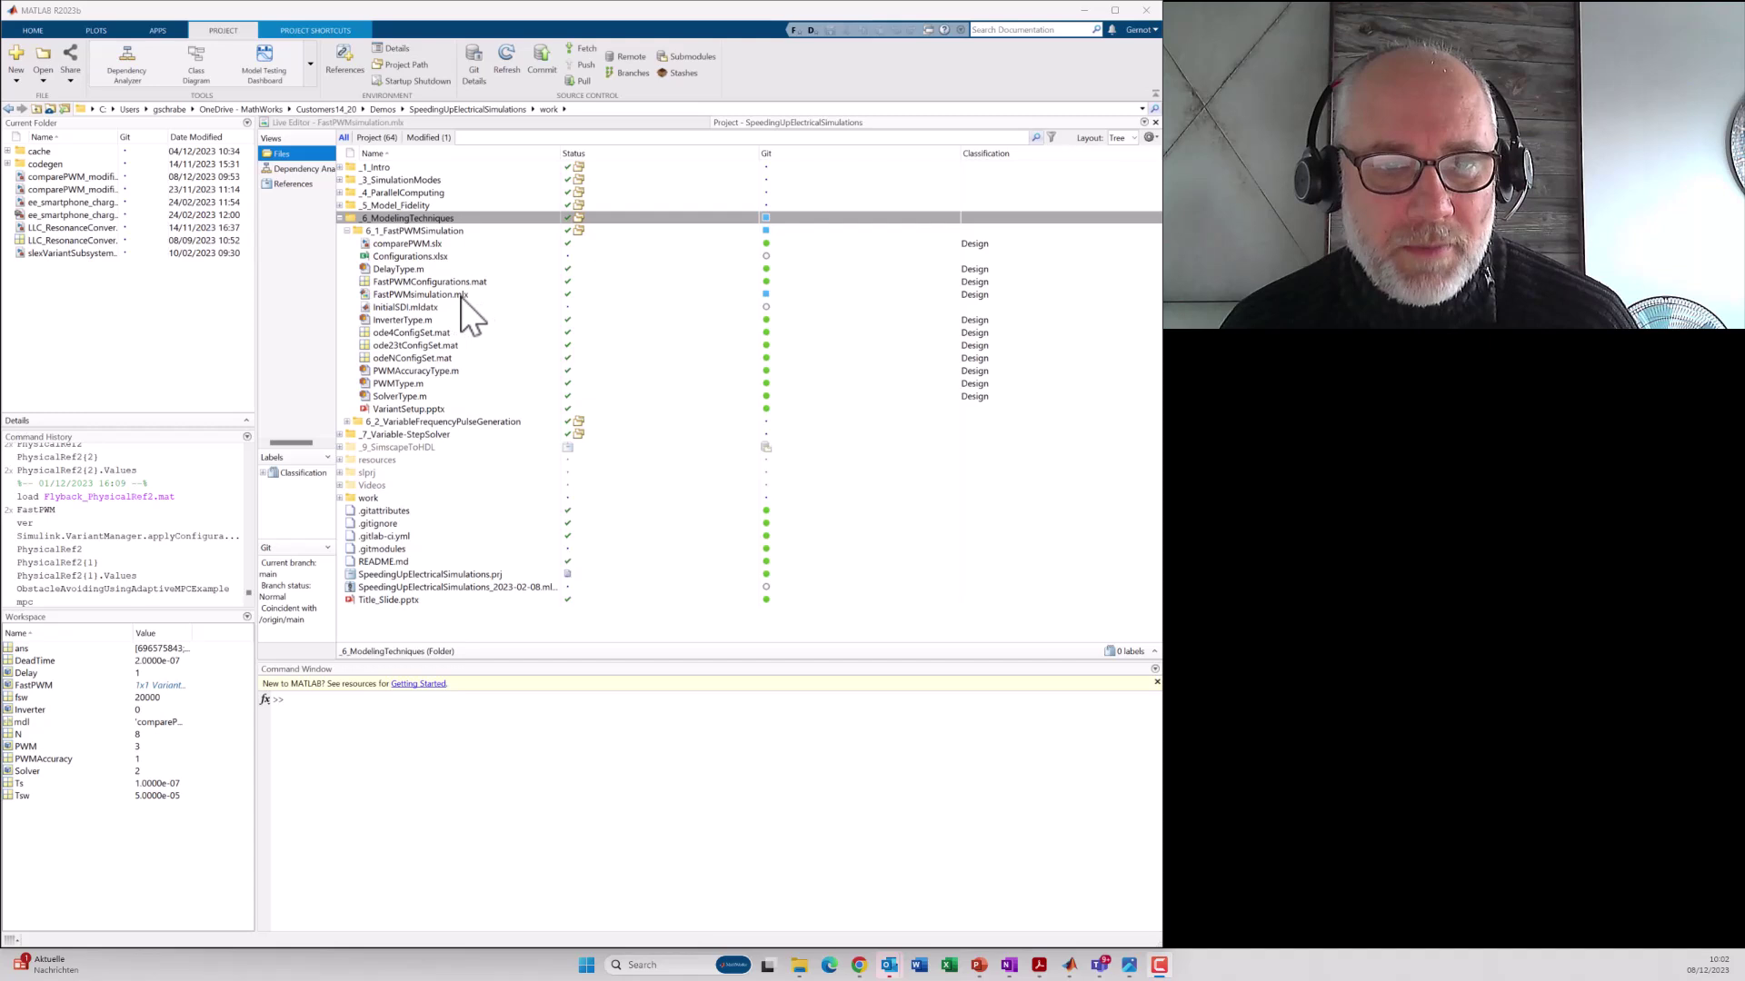
# Step: Open FastPWMsimulation.mlx from the project tree in the Live Editor, showing its introduction
pyautogui.click(459, 298)
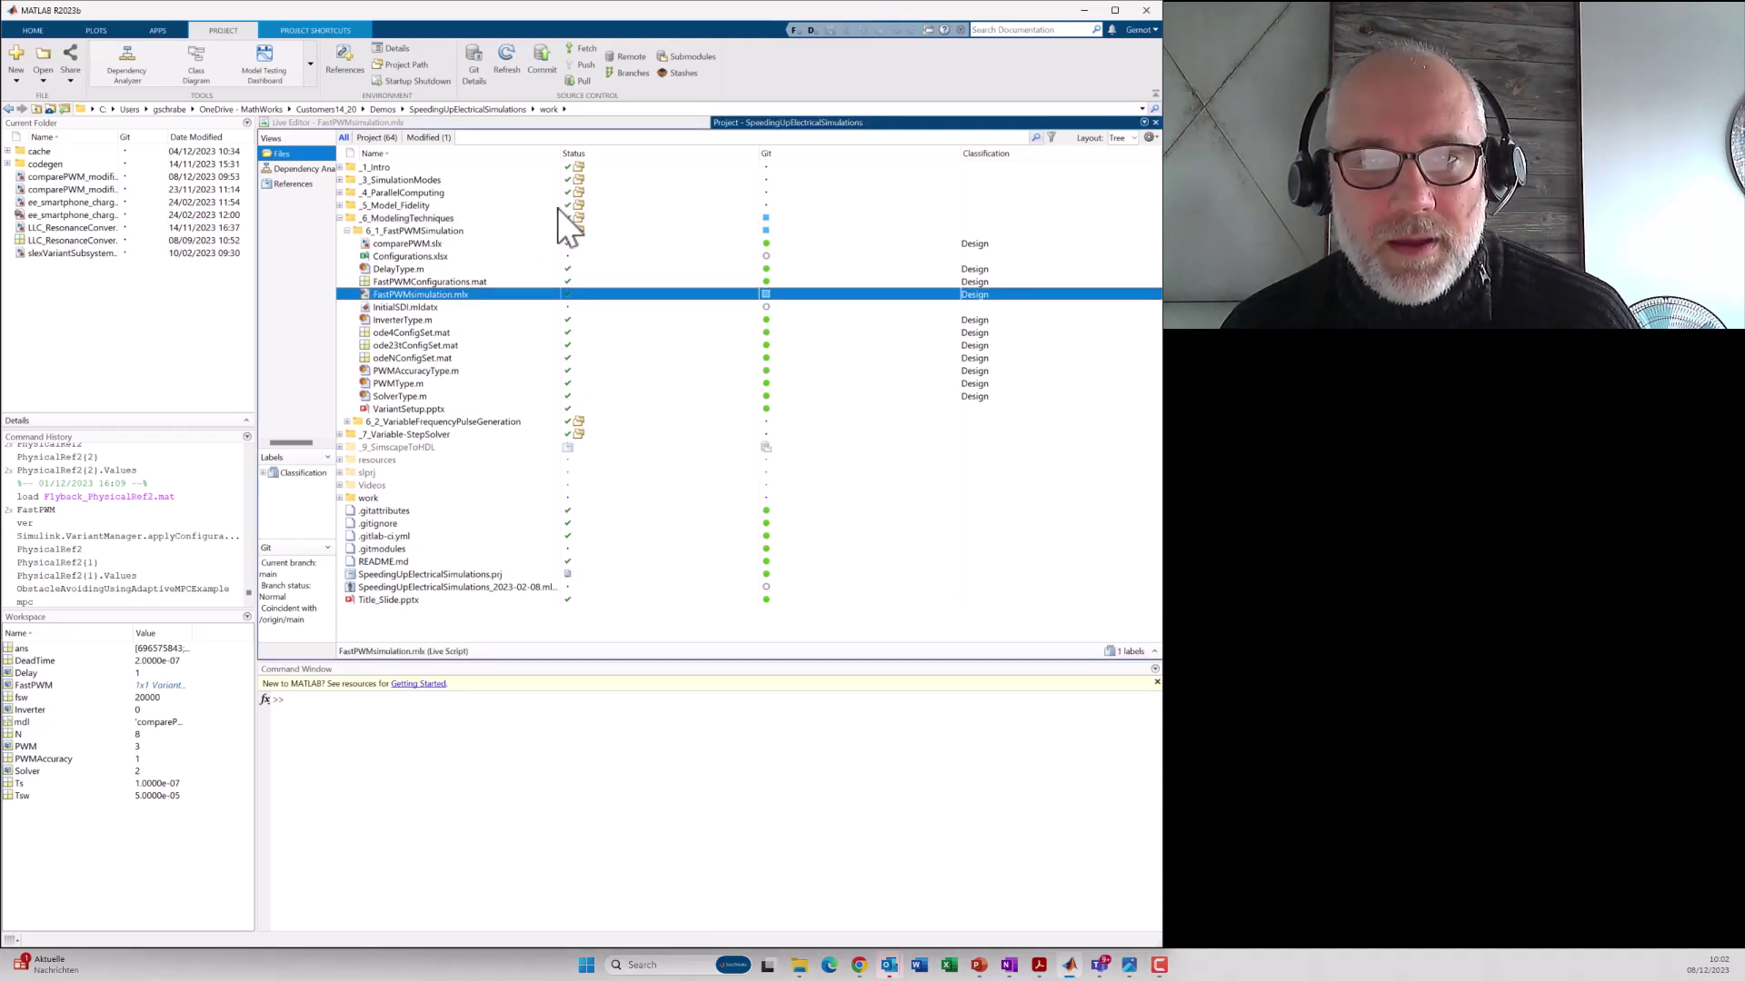
pyautogui.click(557, 127)
pyautogui.scroll(2, 522, 297)
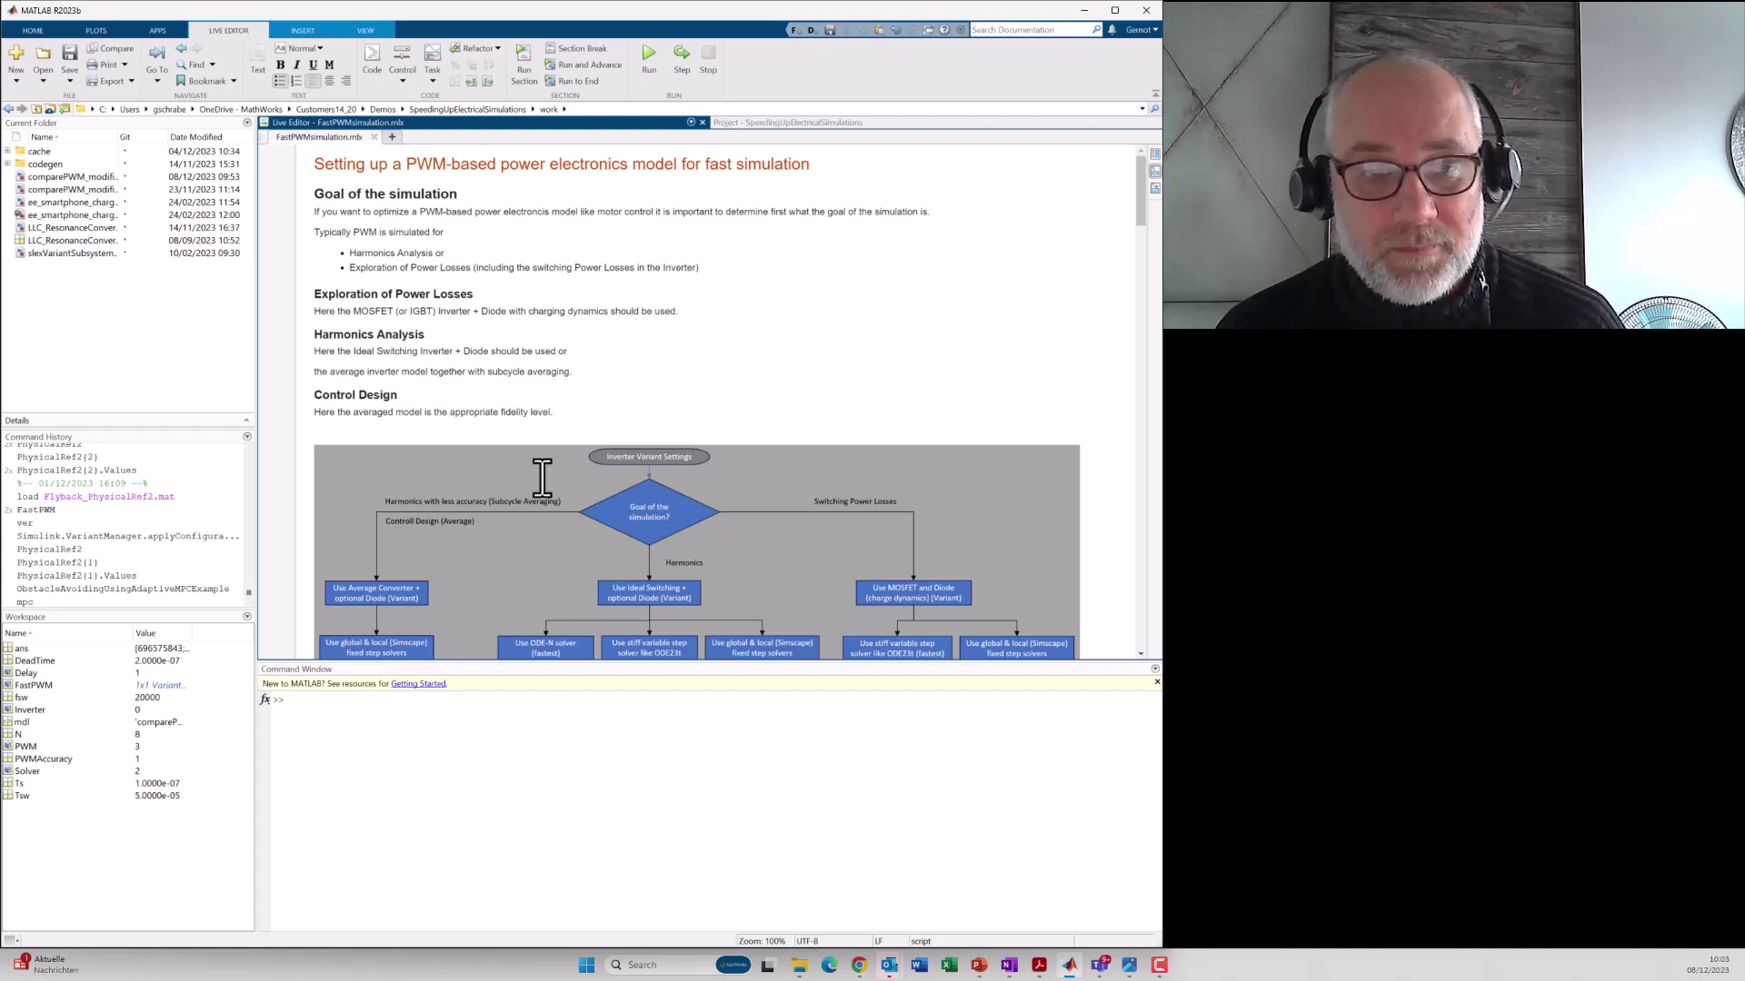
# Step: Run the model-opening and sample-time-colour sections, then show the Timing Legend (1e-7, 5e-5)
pyautogui.click(663, 310)
pyautogui.scroll(-2, 746, 275)
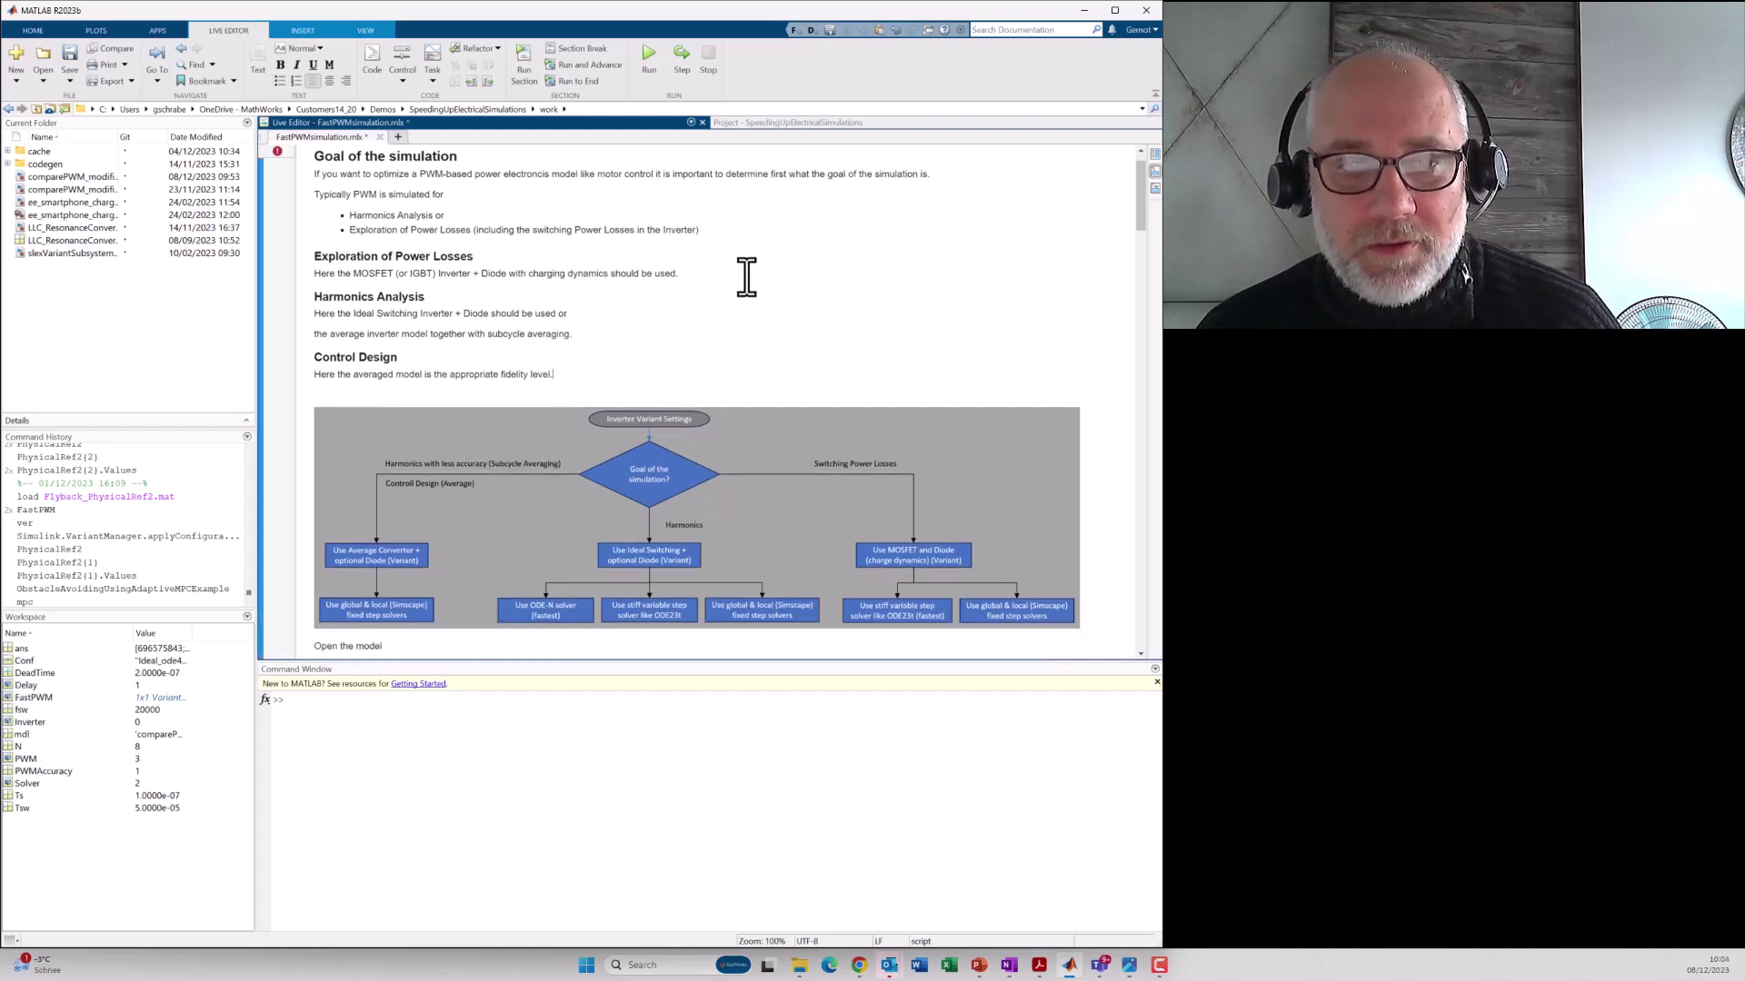
pyautogui.scroll(-2, 743, 274)
pyautogui.scroll(-1, 764, 284)
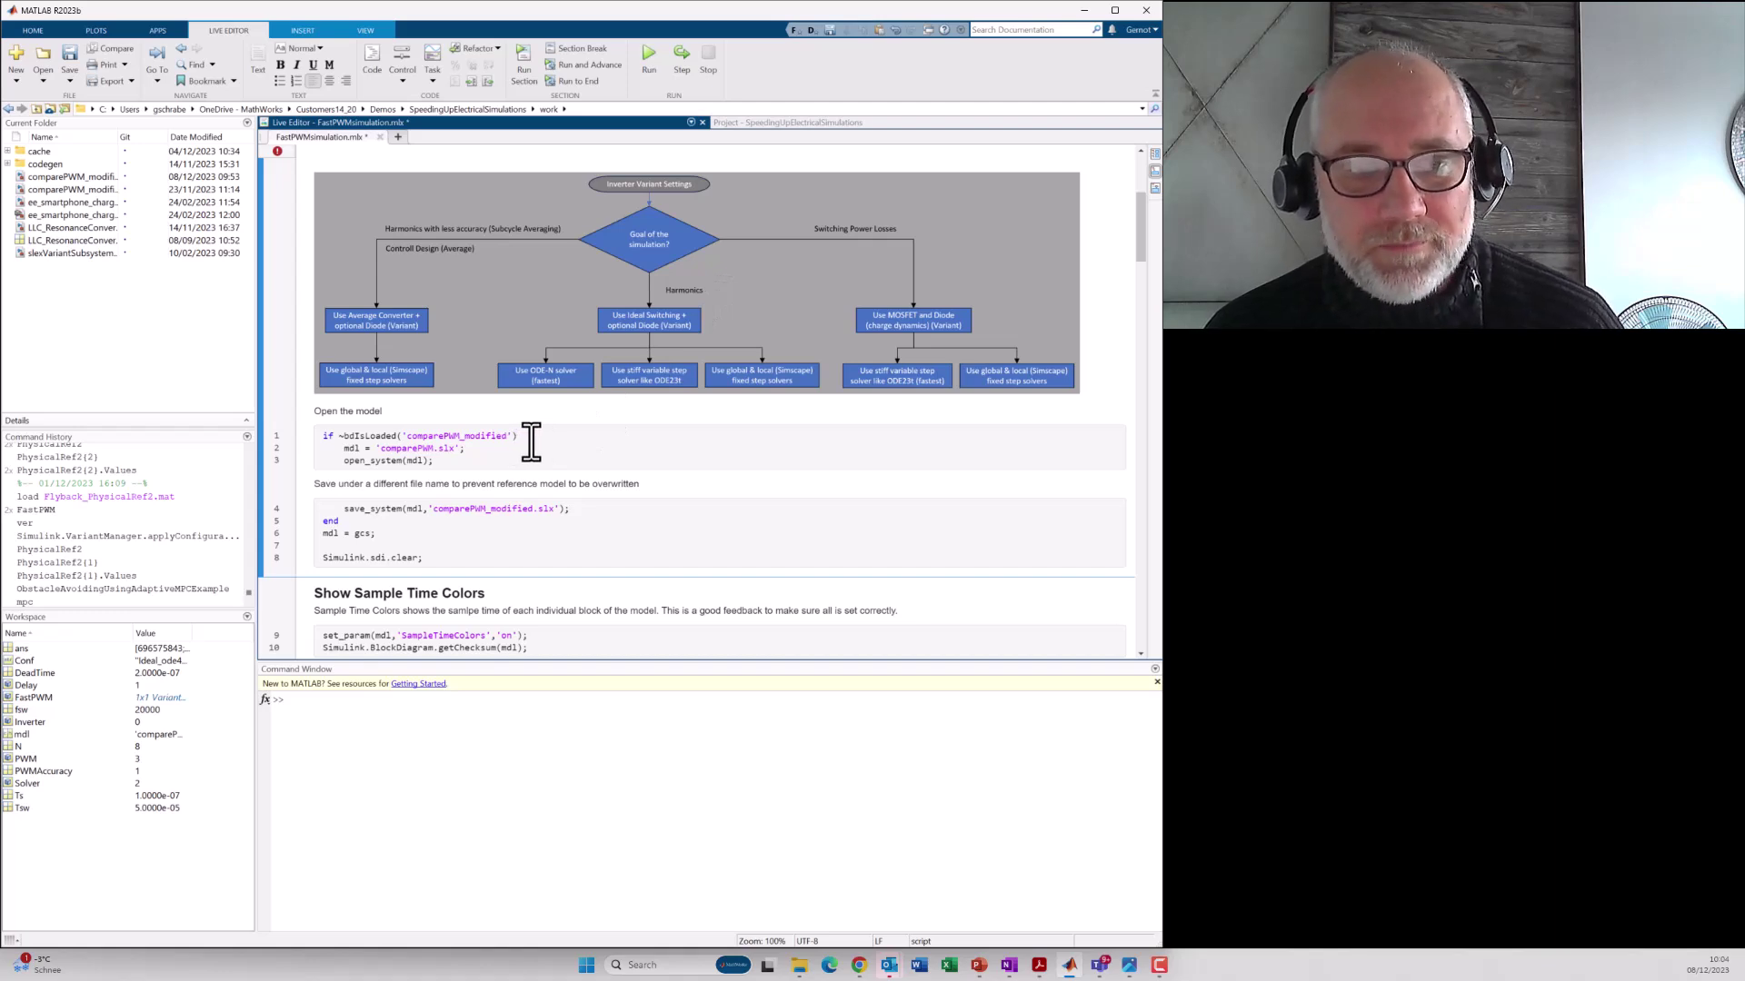
pyautogui.click(583, 65)
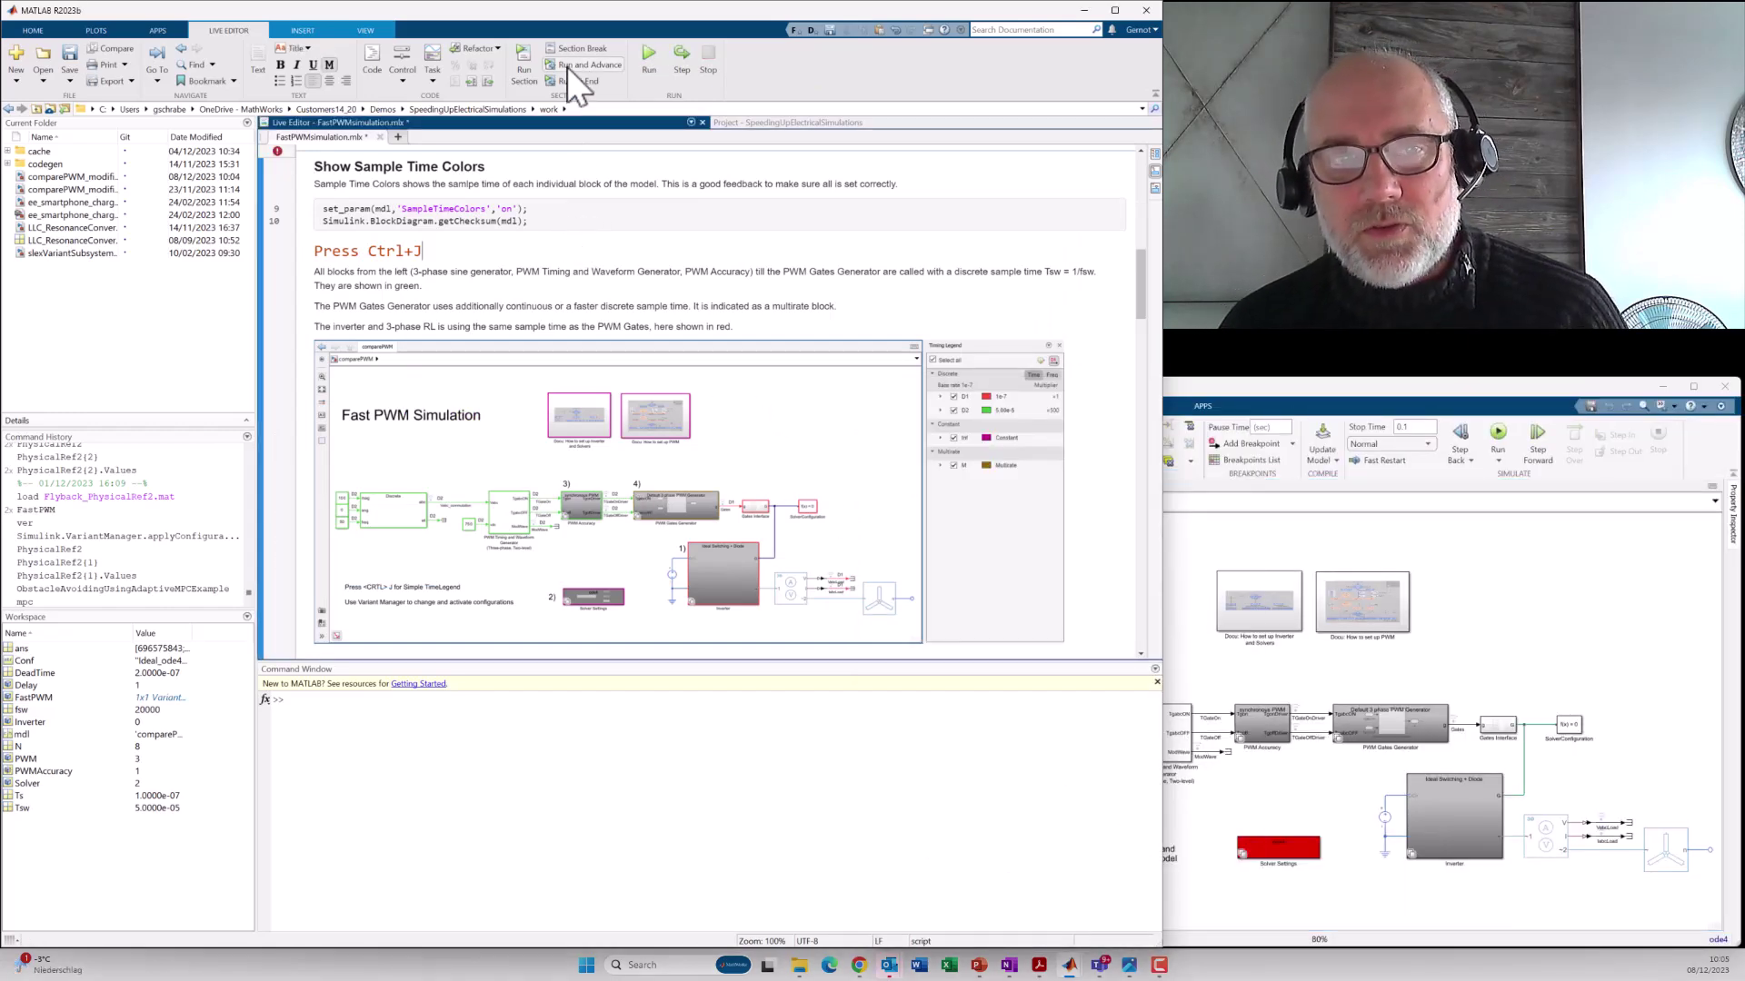
pyautogui.click(567, 67)
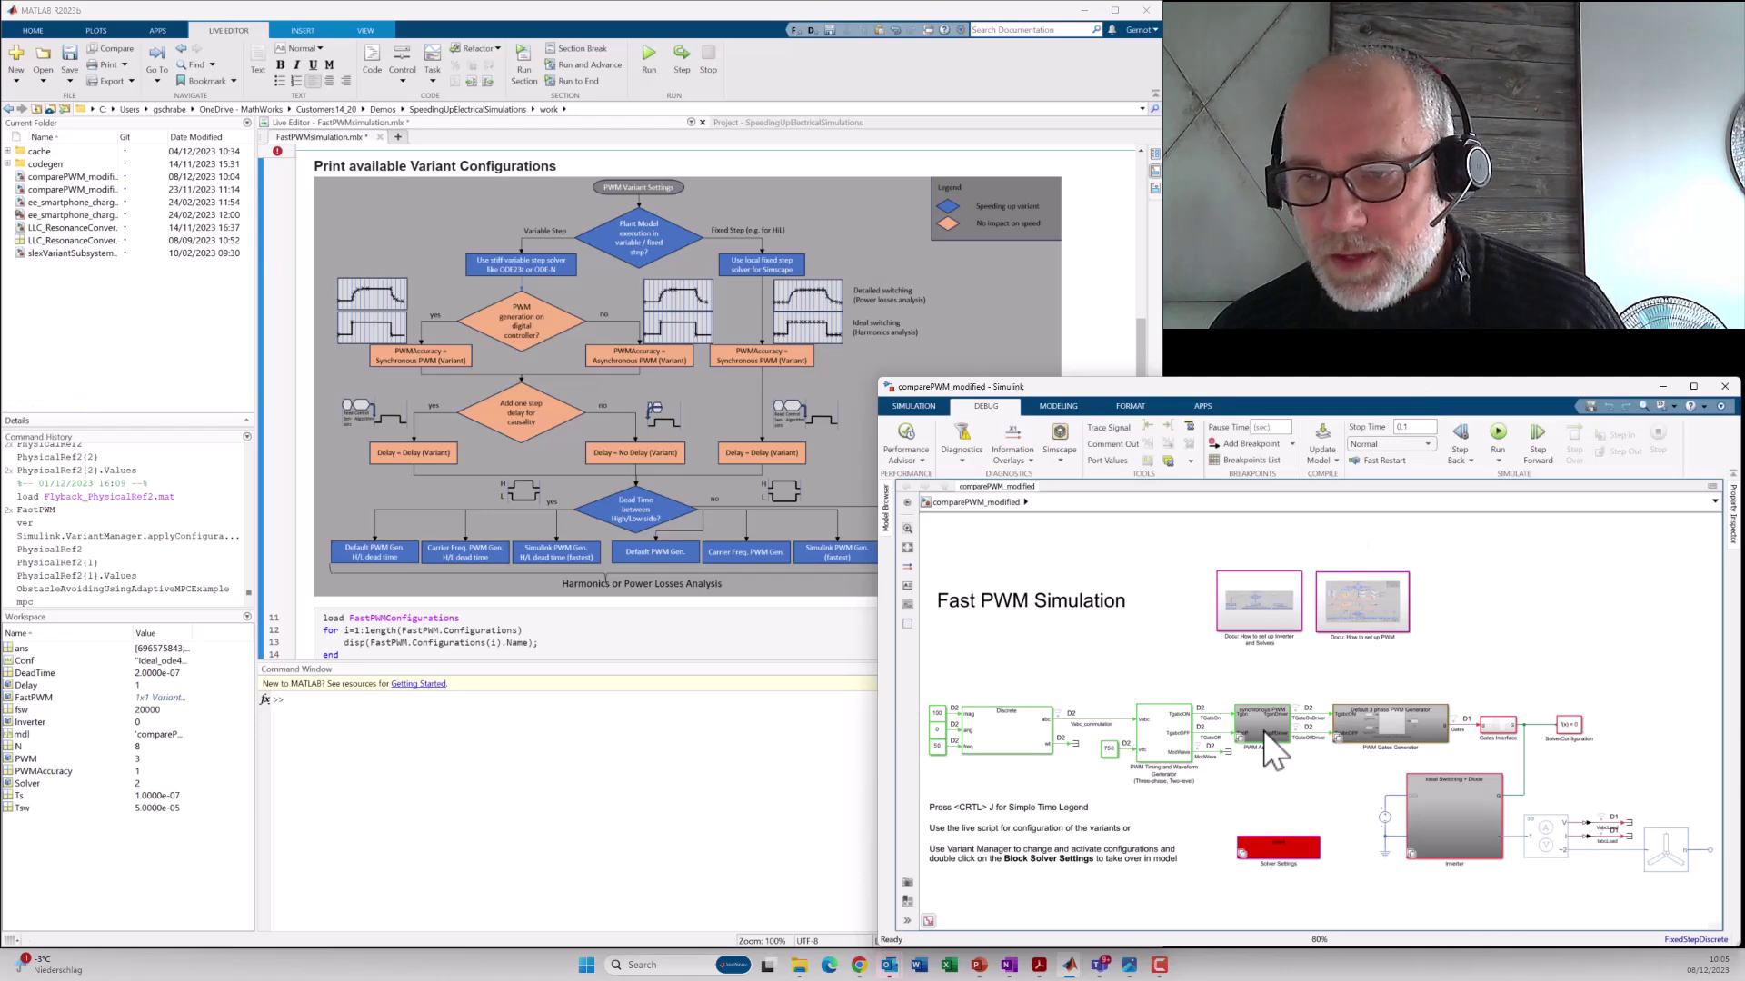
pyautogui.hotkey('ctrl', 'j')
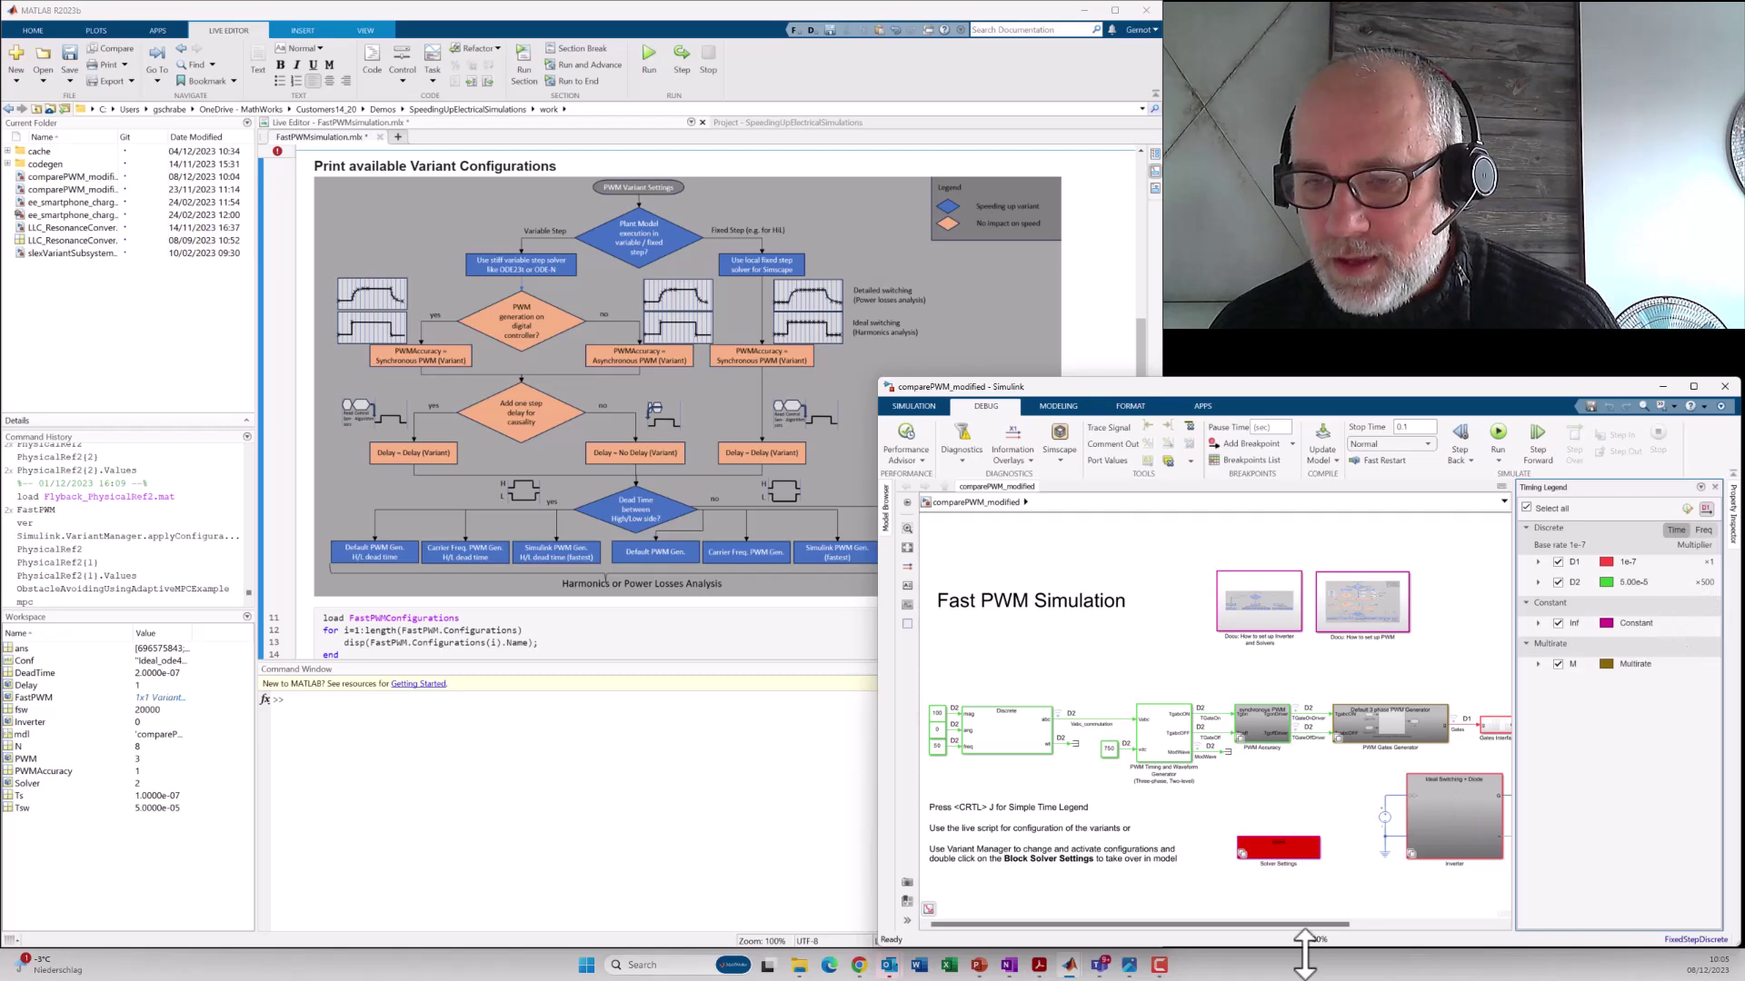
pyautogui.moveTo(1317, 925); pyautogui.dragTo(1439, 958)
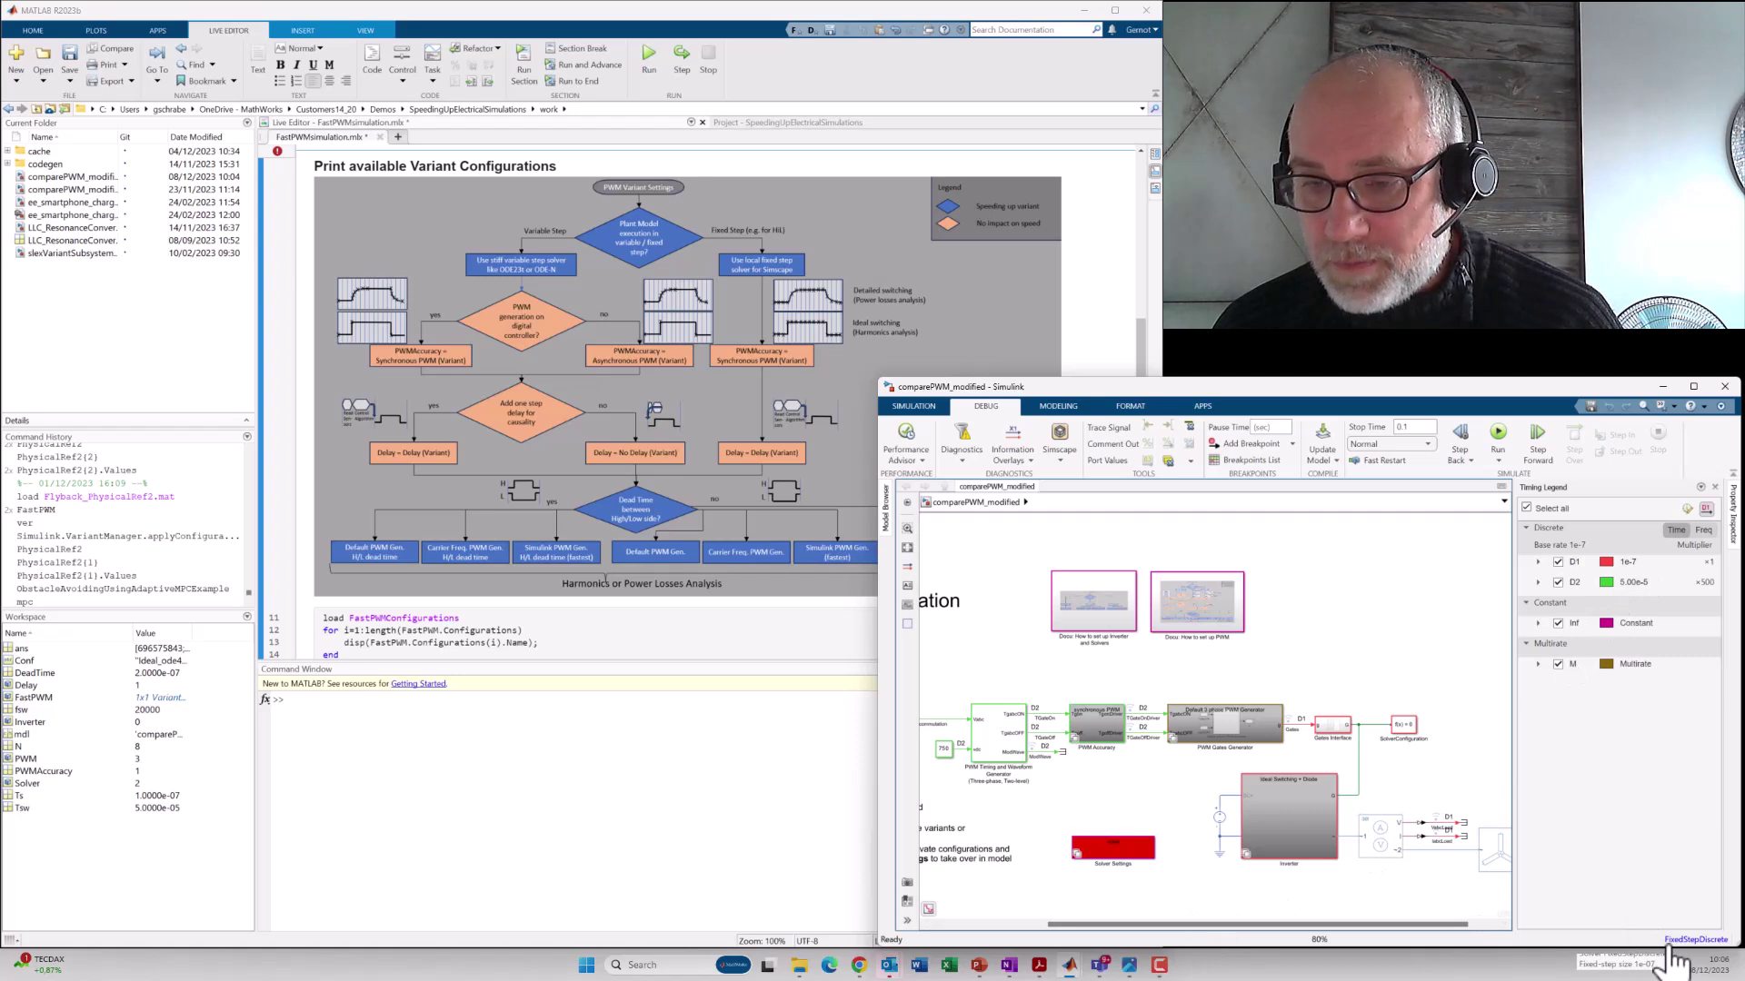
pyautogui.moveTo(1126, 926); pyautogui.dragTo(1009, 925)
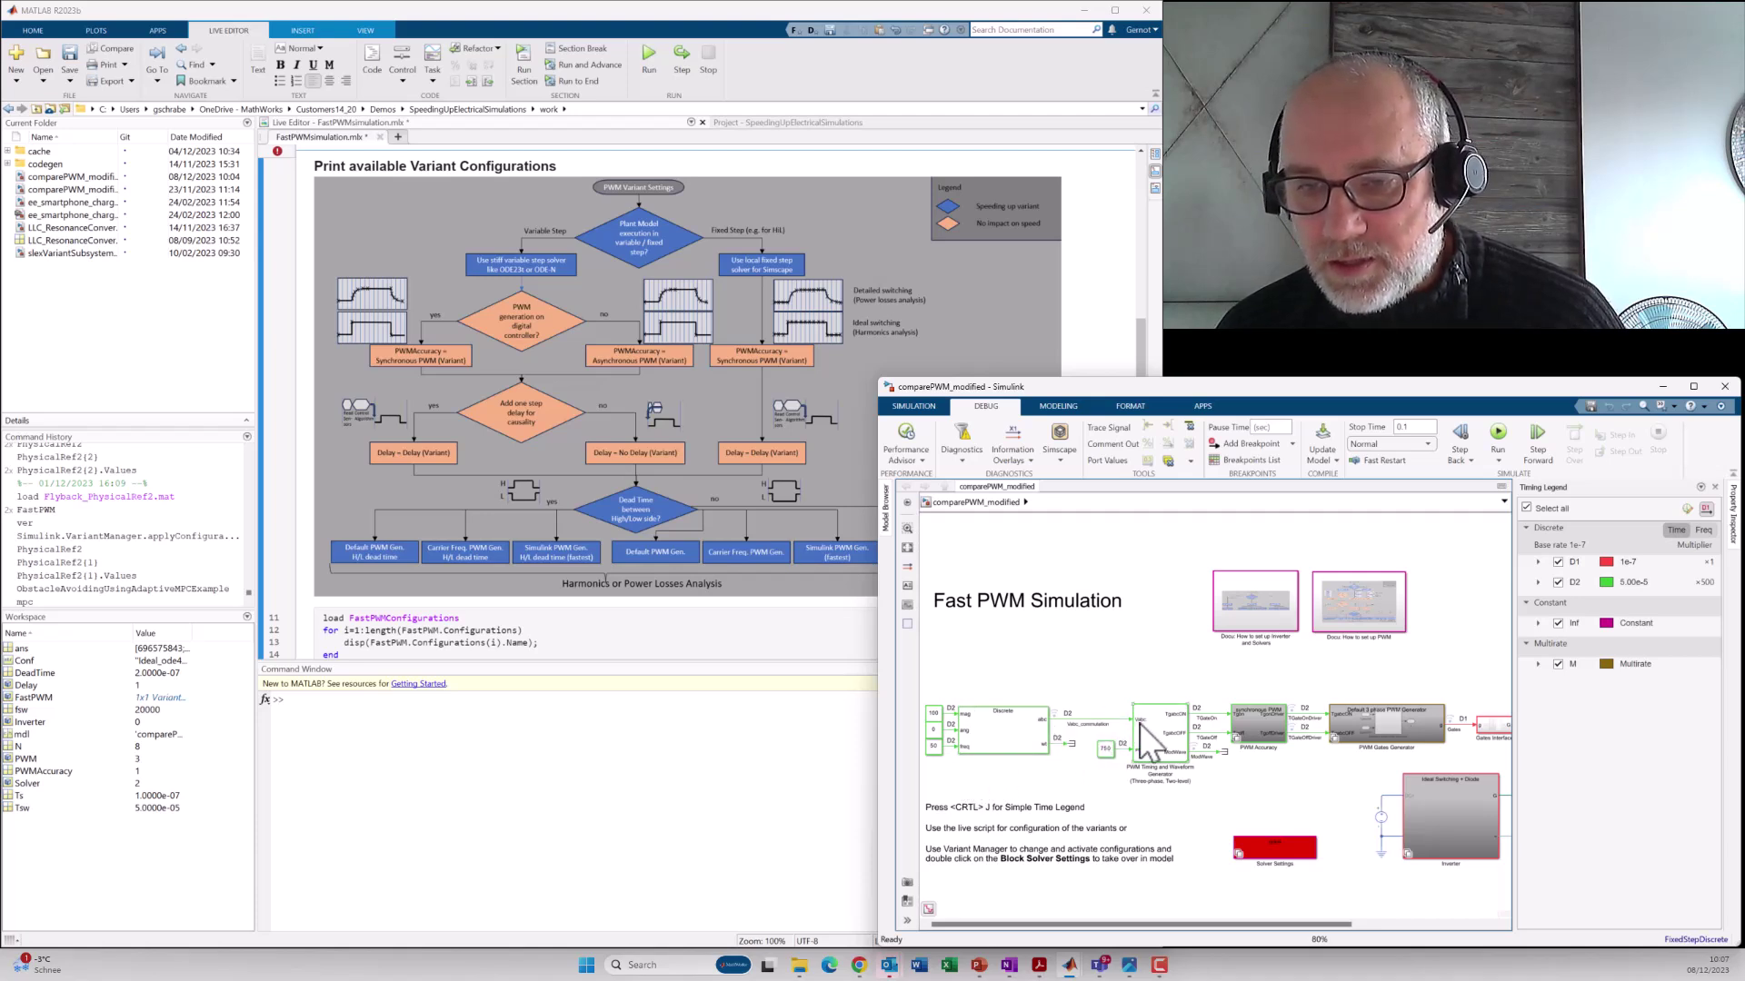
pyautogui.scroll(1, 1159, 791)
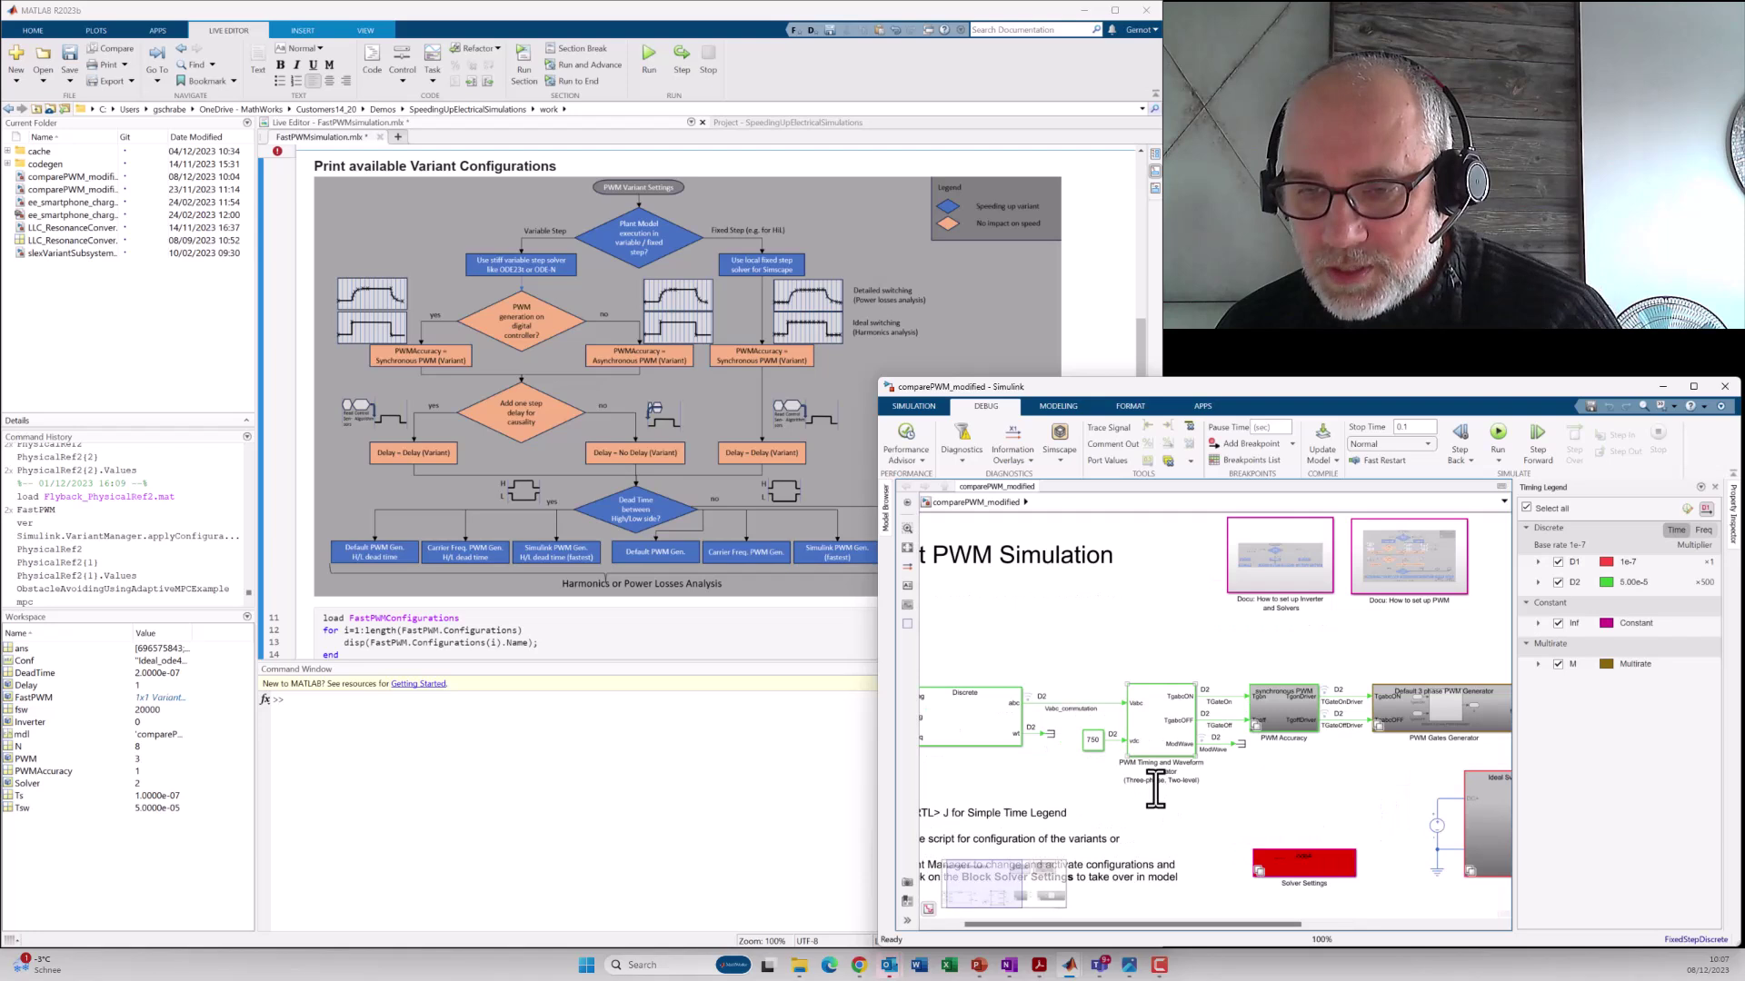
pyautogui.scroll(1, 1155, 778)
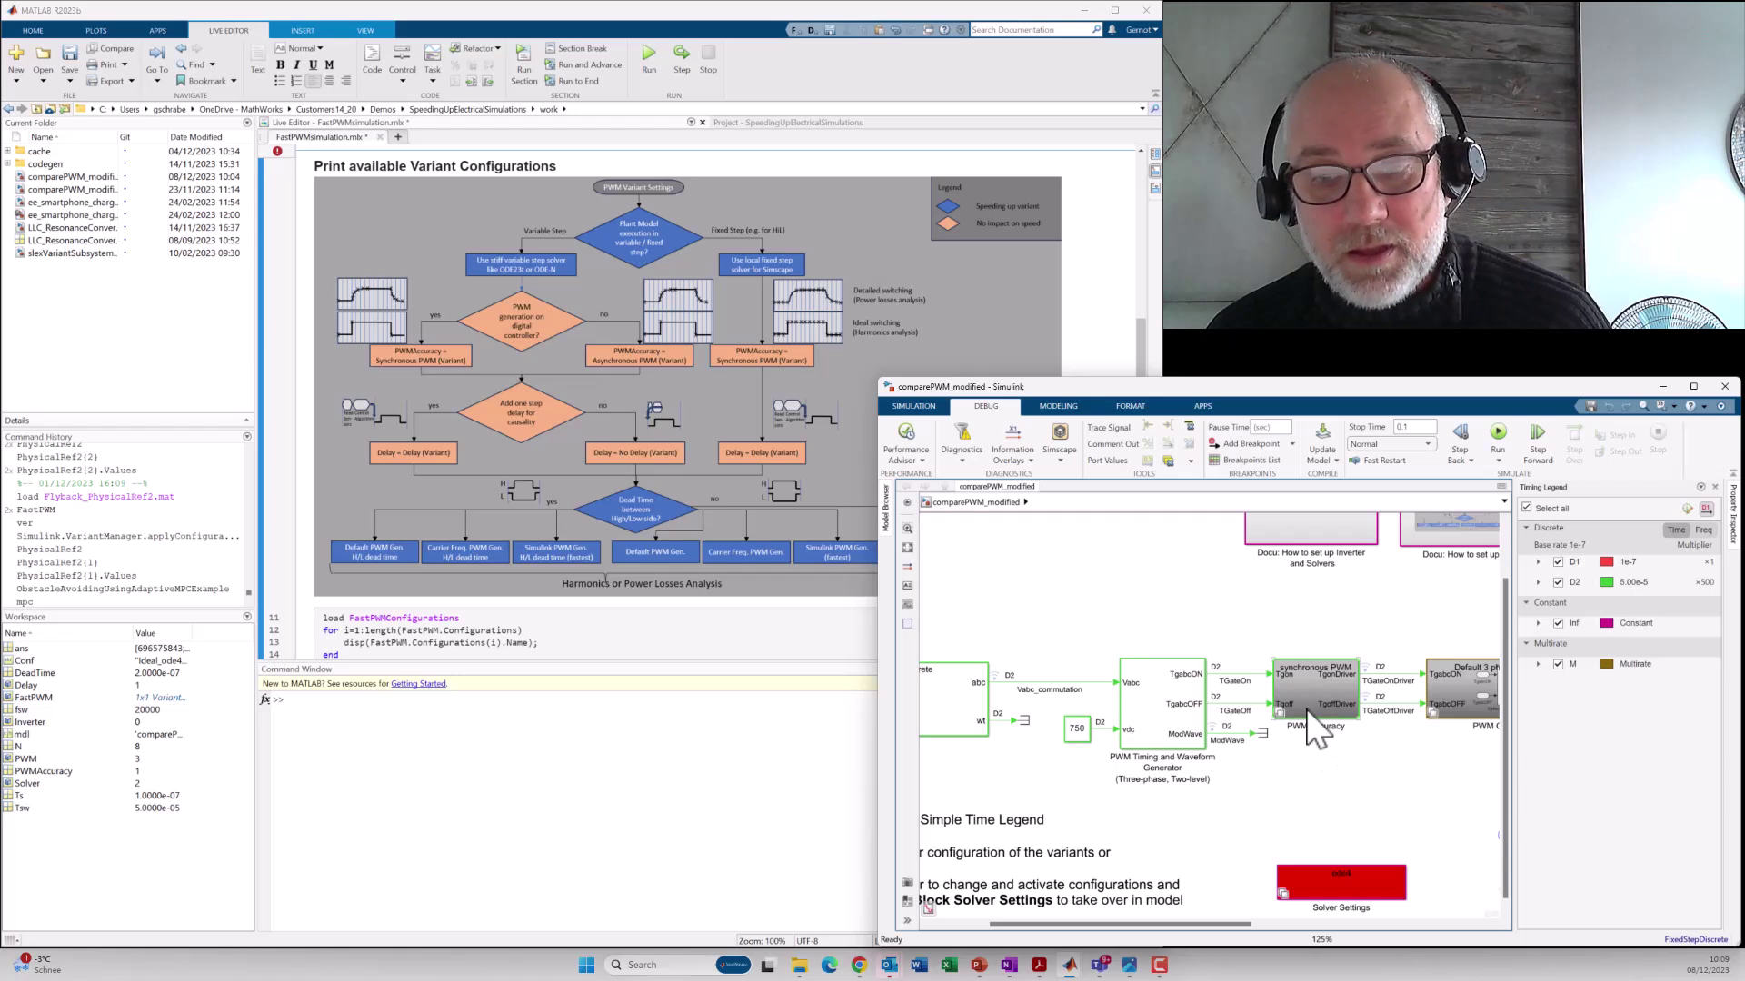
# Step: Inspect PWM Gates Generator and its Default 3 phase PWM Generator, then return to PWM Gates Generator
pyautogui.click(1313, 733)
pyautogui.moveTo(1195, 931); pyautogui.dragTo(1318, 947)
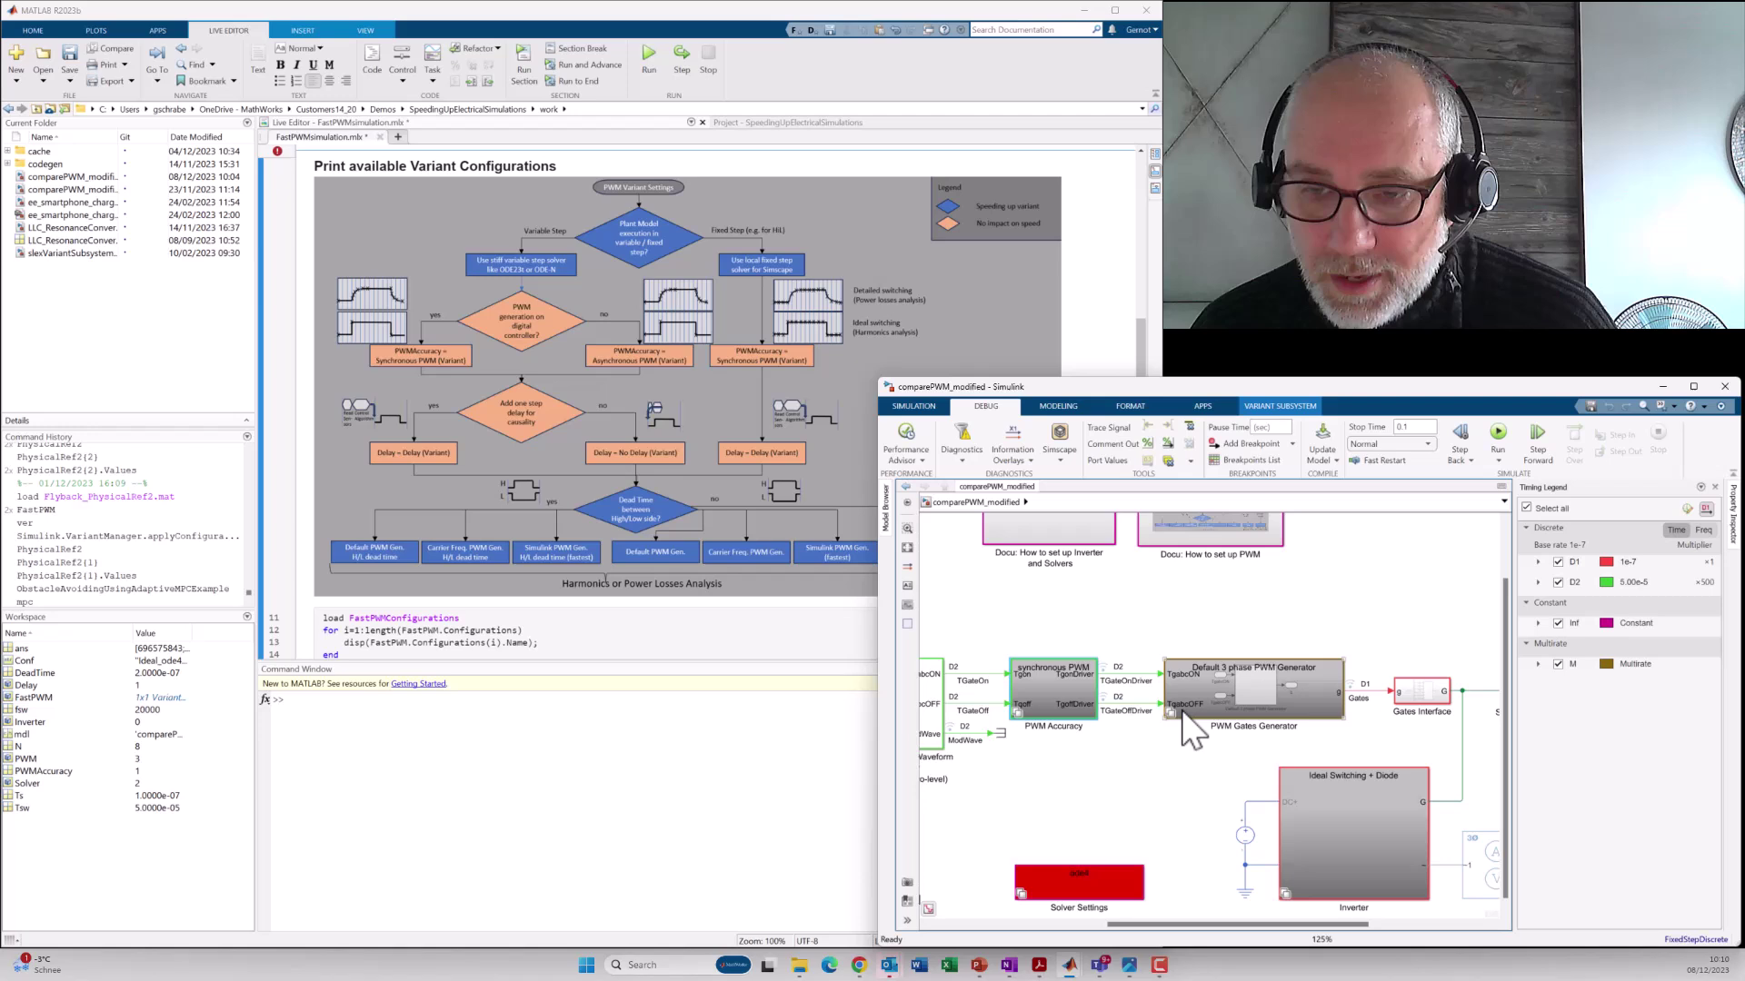
pyautogui.doubleClick(1183, 711)
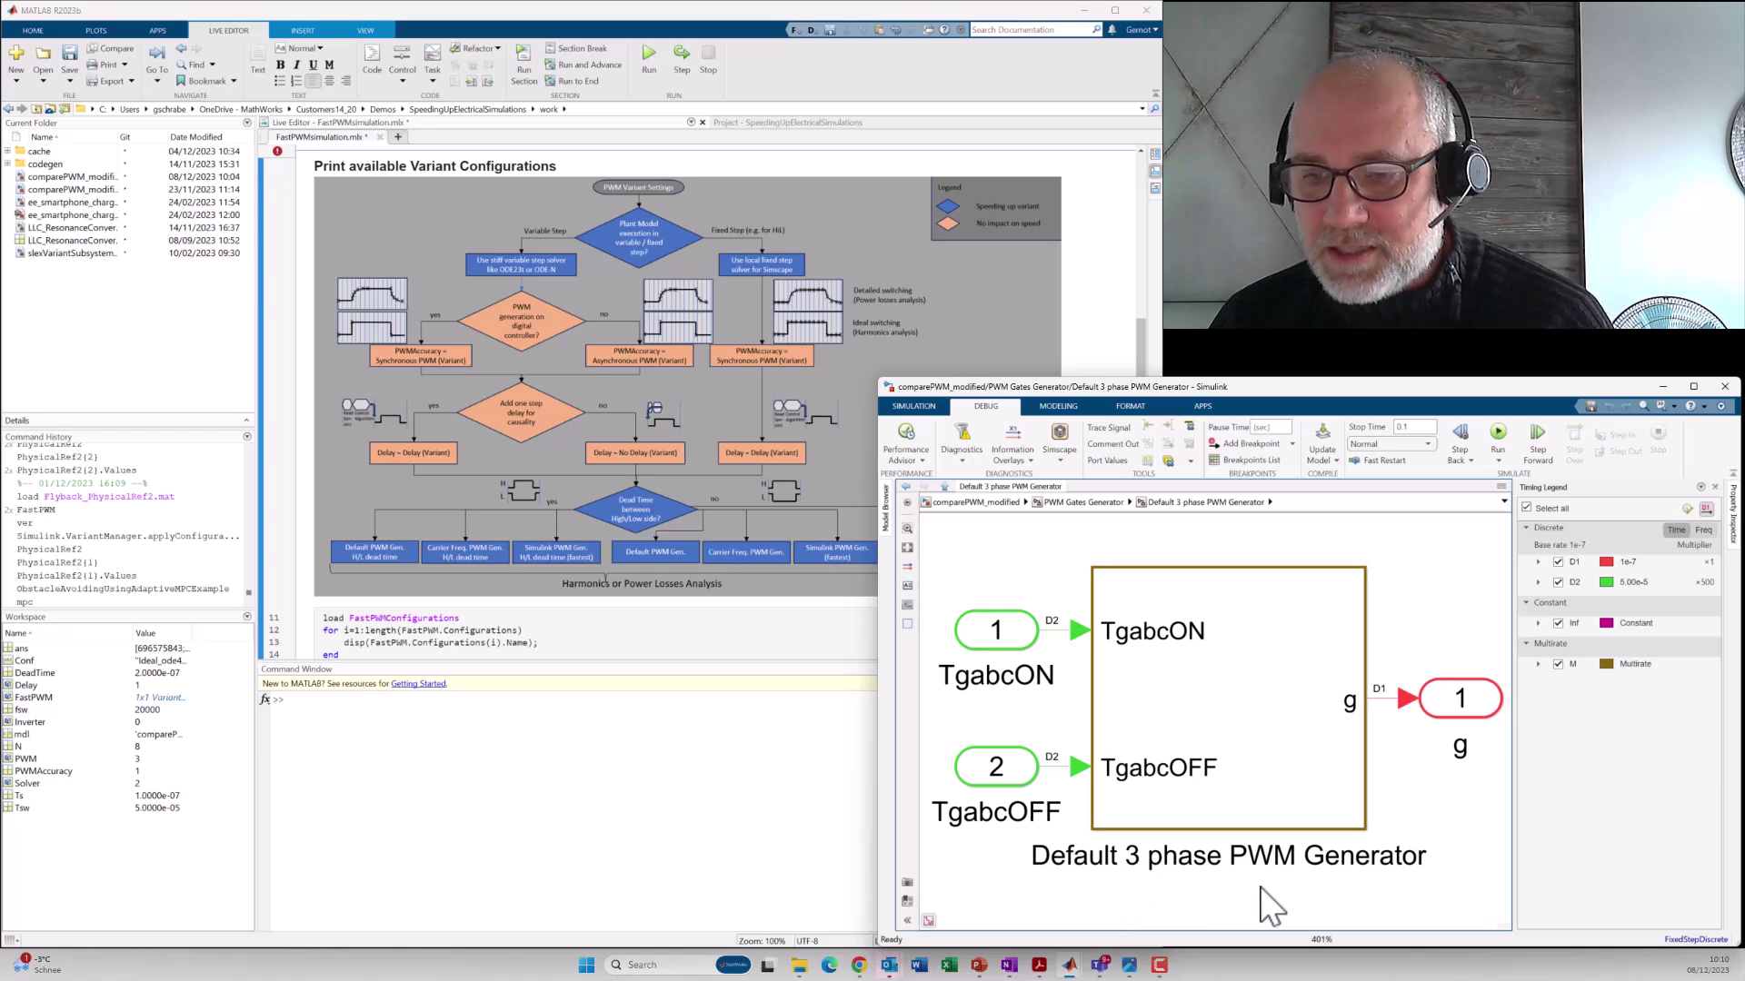
pyautogui.doubleClick(1149, 818)
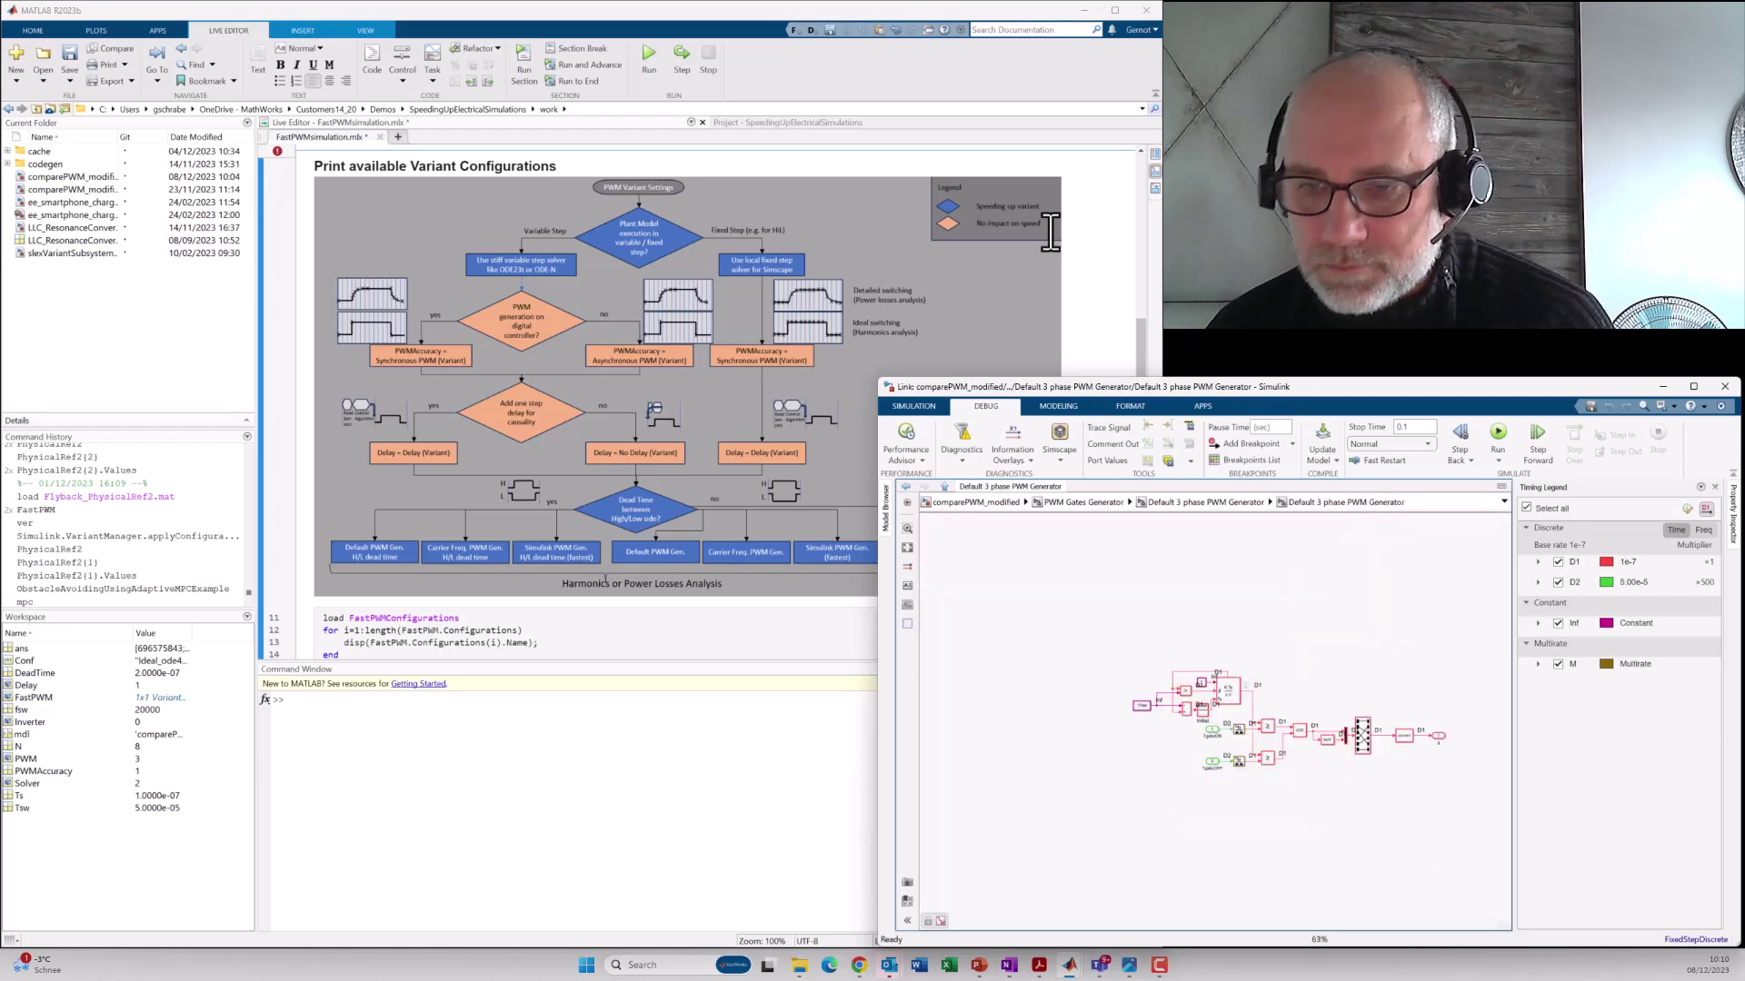
pyautogui.scroll(3, 1231, 786)
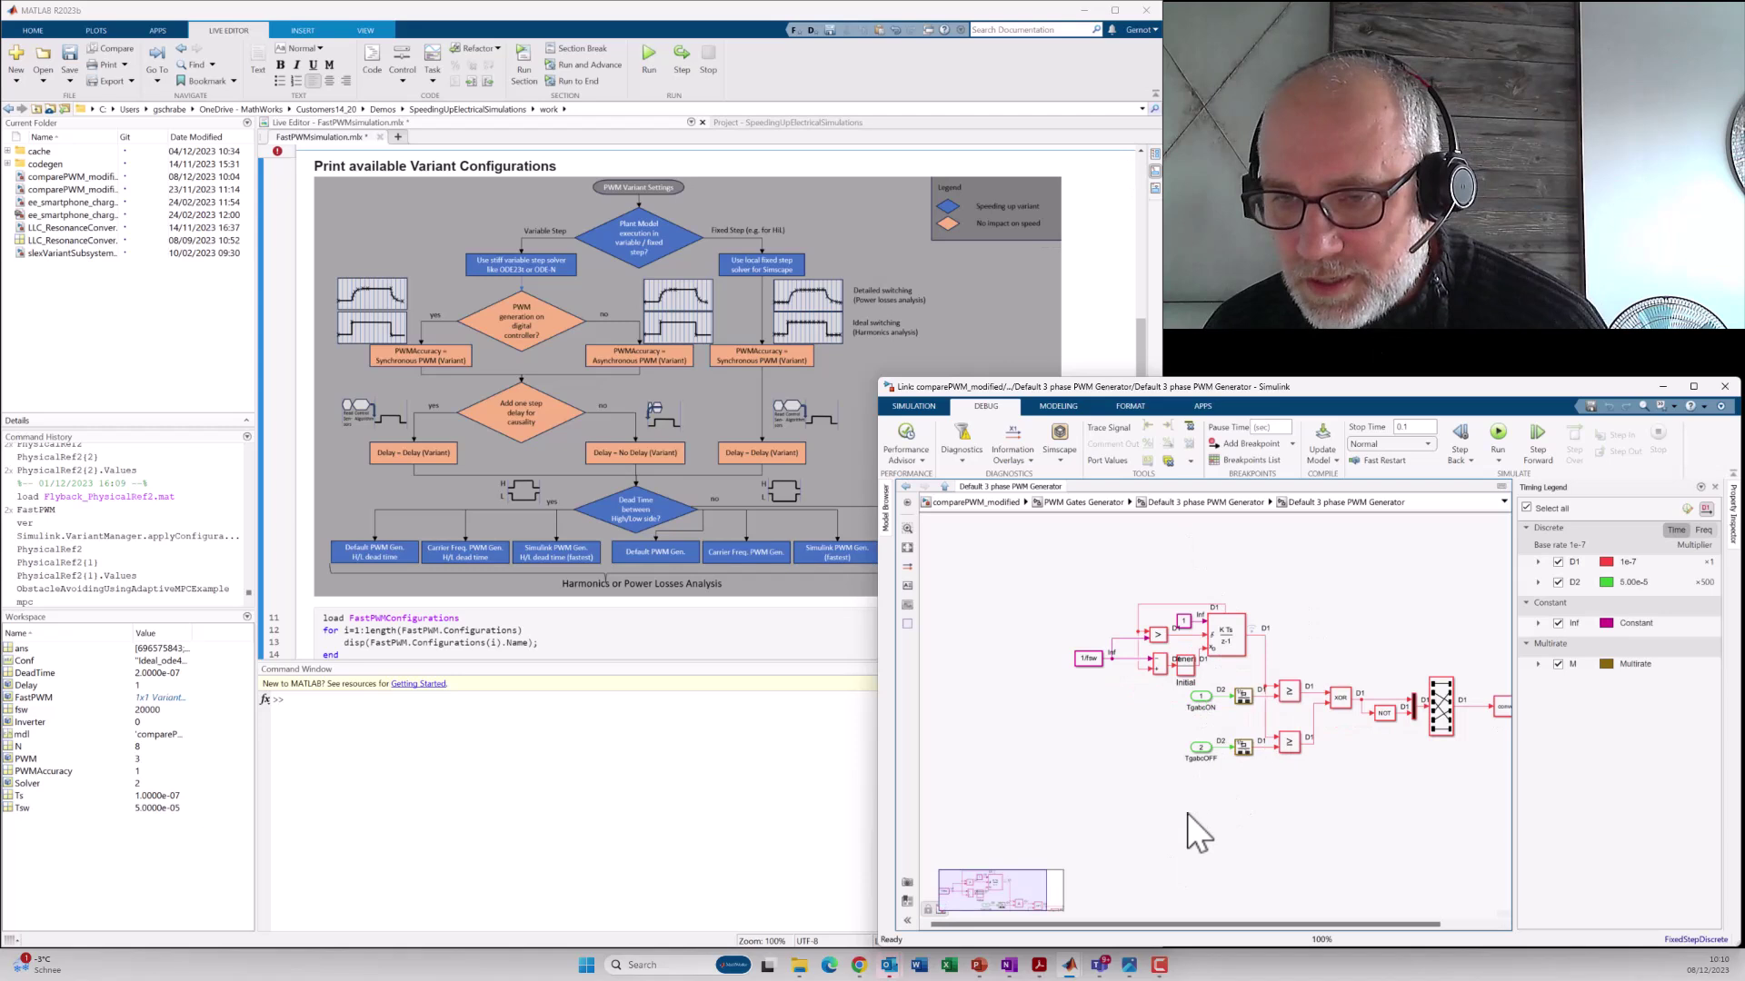
pyautogui.moveTo(1212, 922); pyautogui.dragTo(1295, 926)
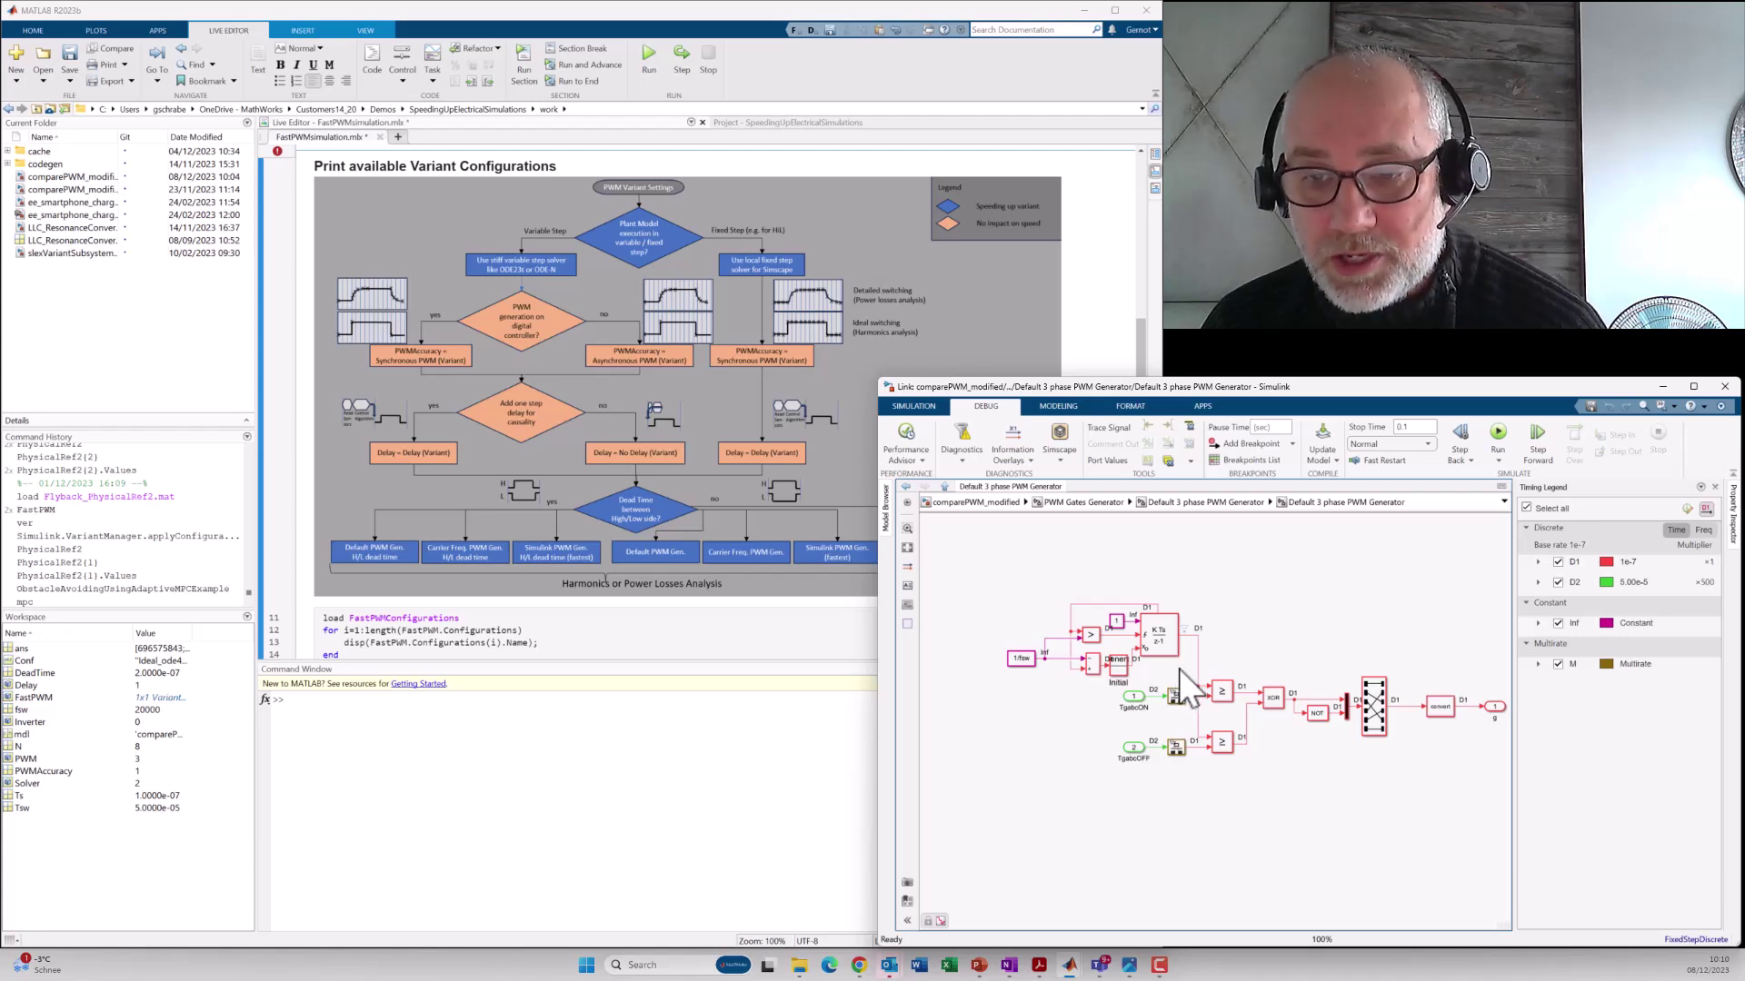
pyautogui.click(1196, 501)
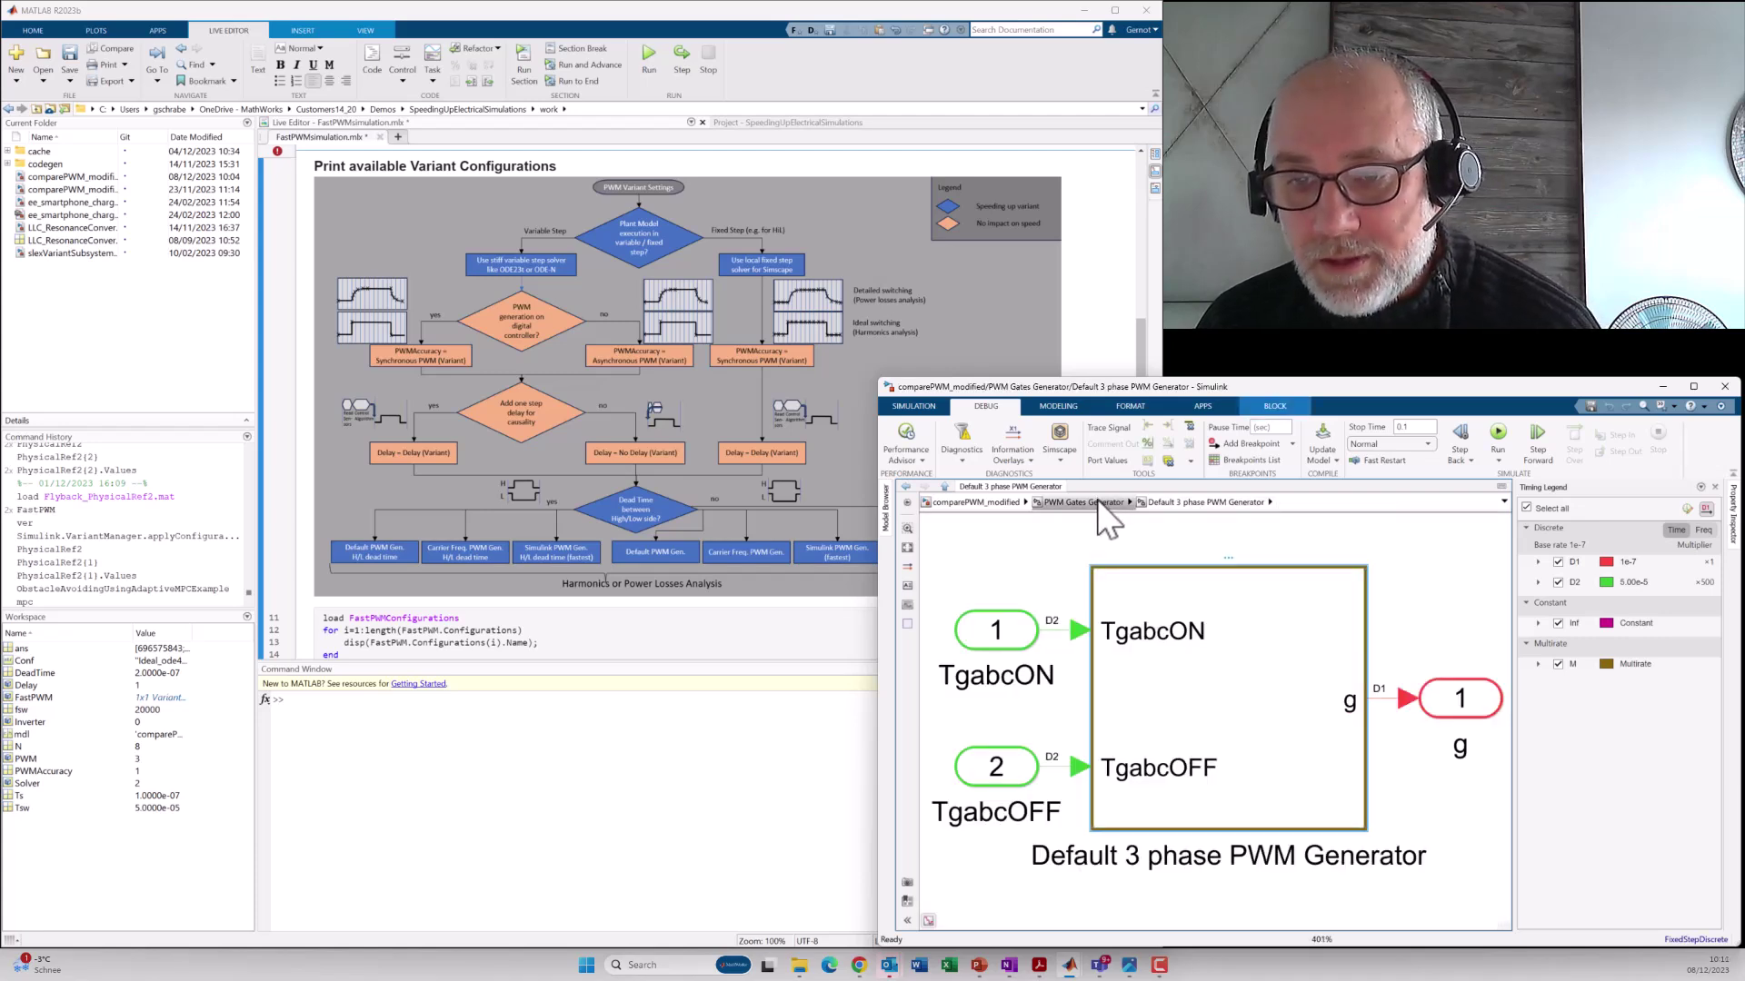
pyautogui.click(1097, 500)
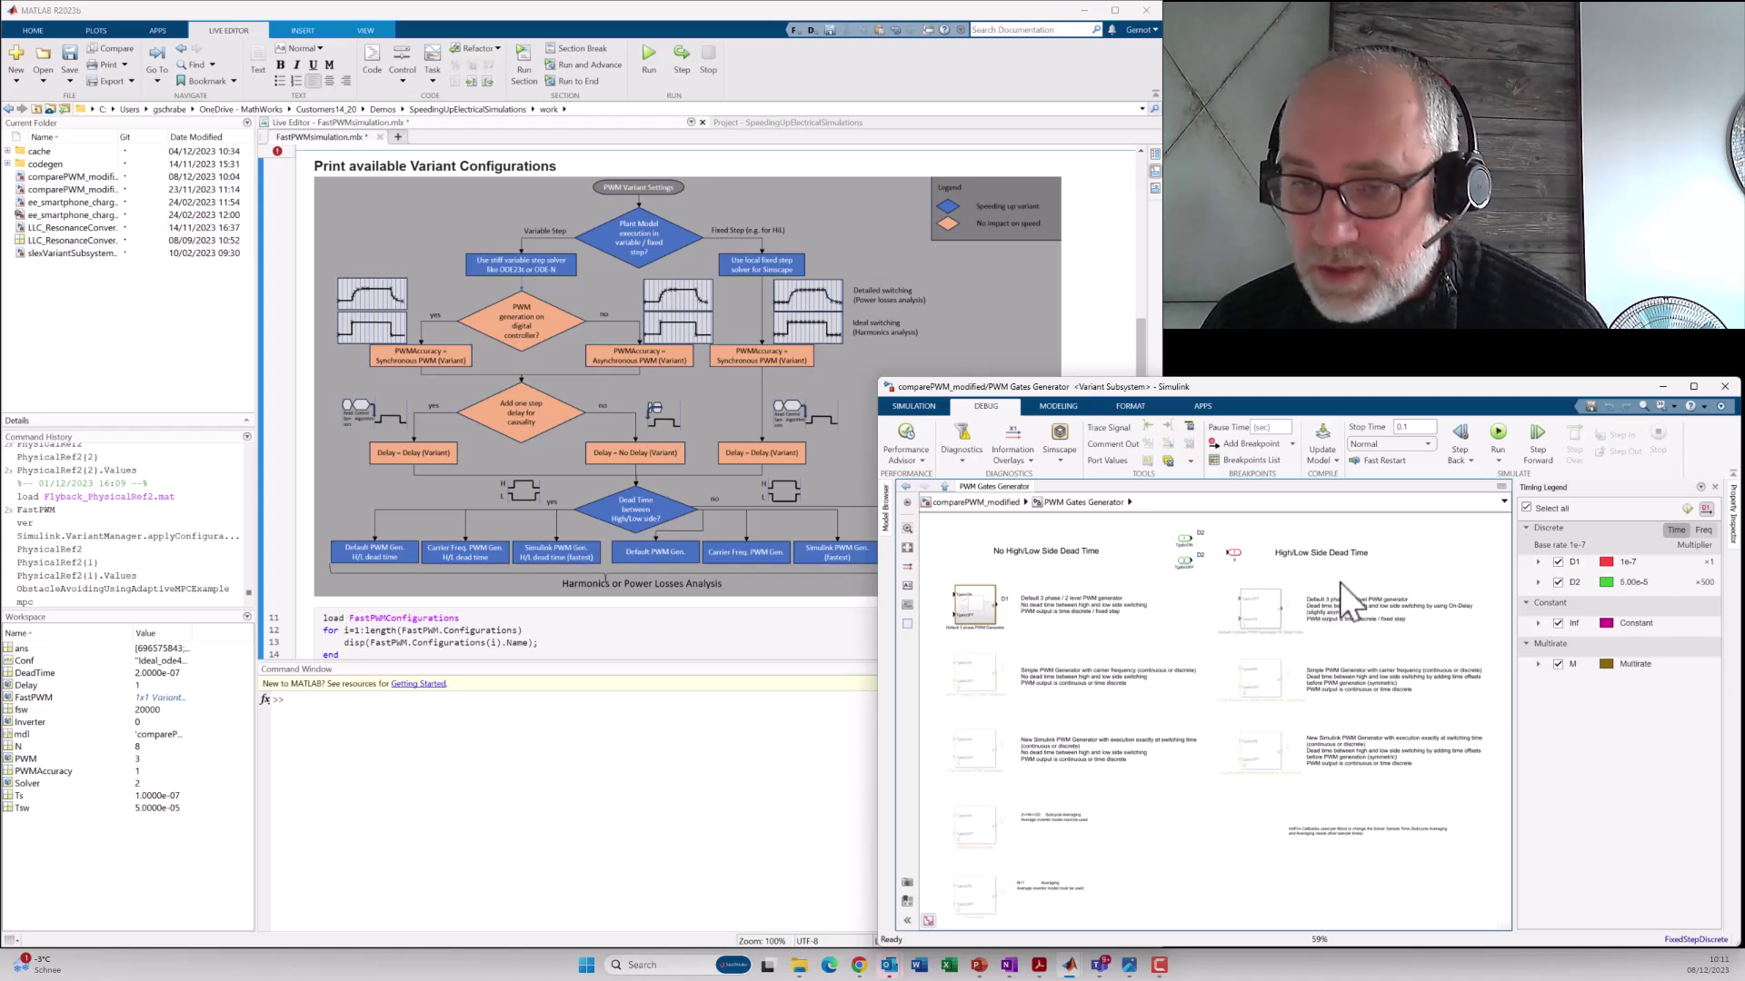
# Step: Inspect the Carrier Frequency and Fast Simulink PWM Generator variants, then return to the top level
pyautogui.doubleClick(959, 685)
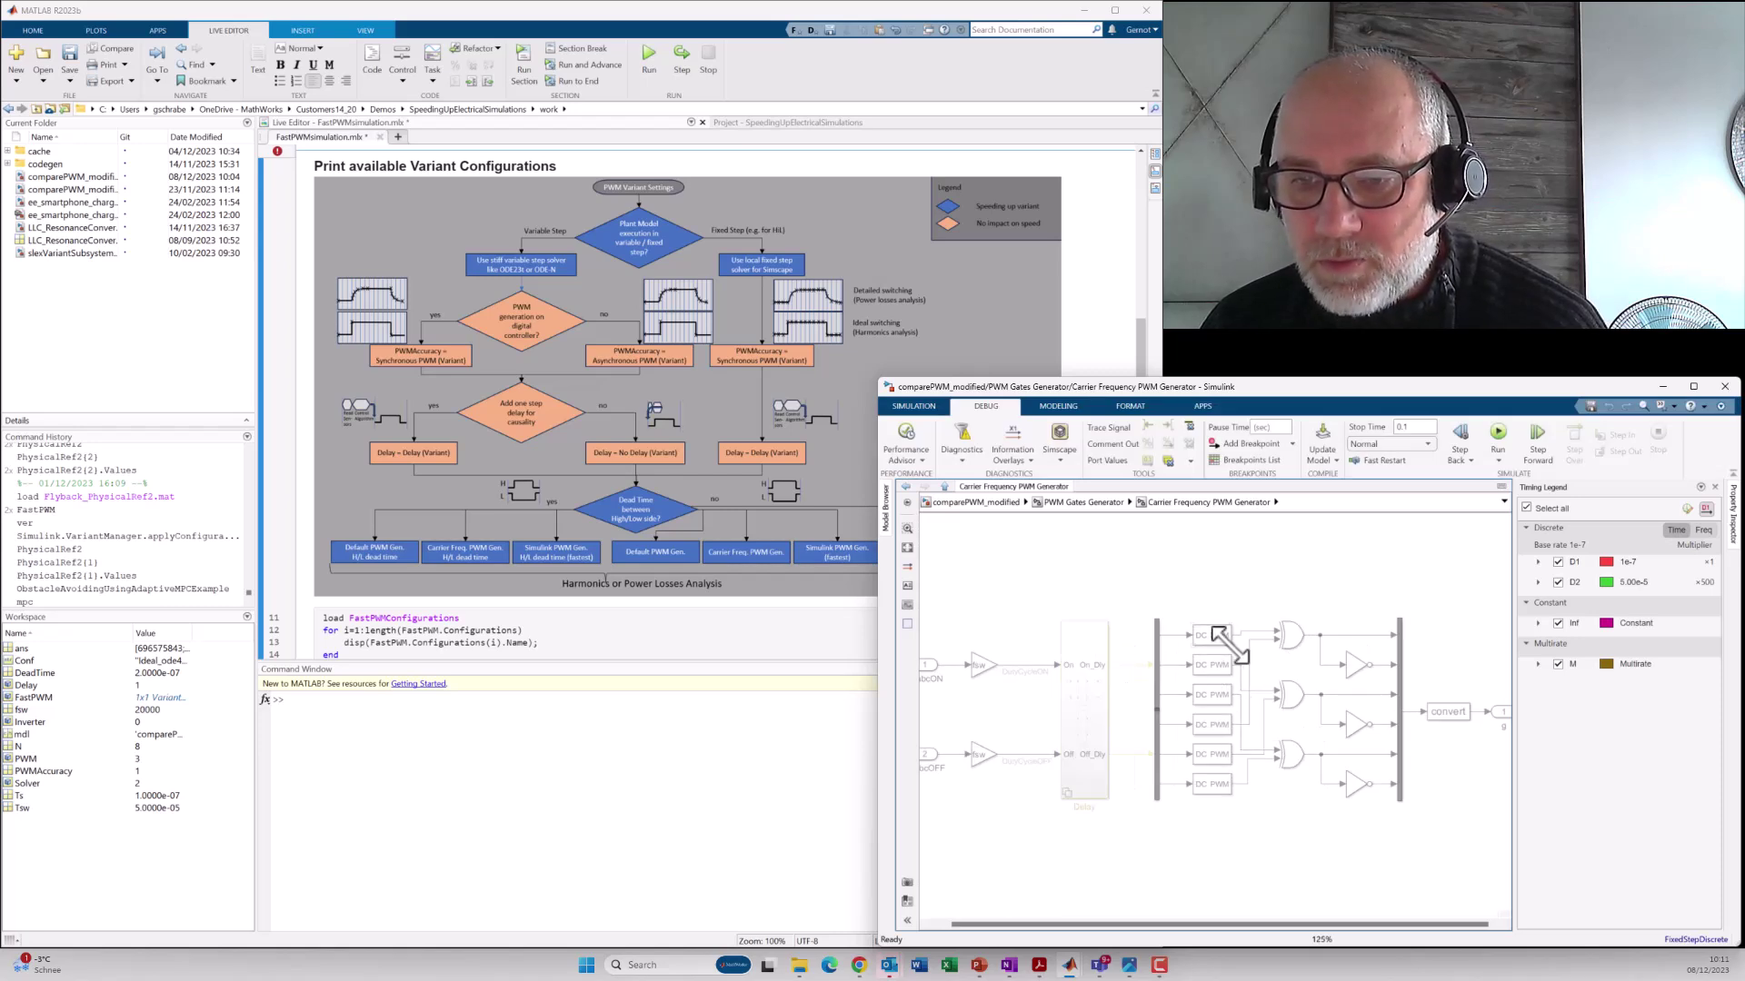
pyautogui.click(1062, 504)
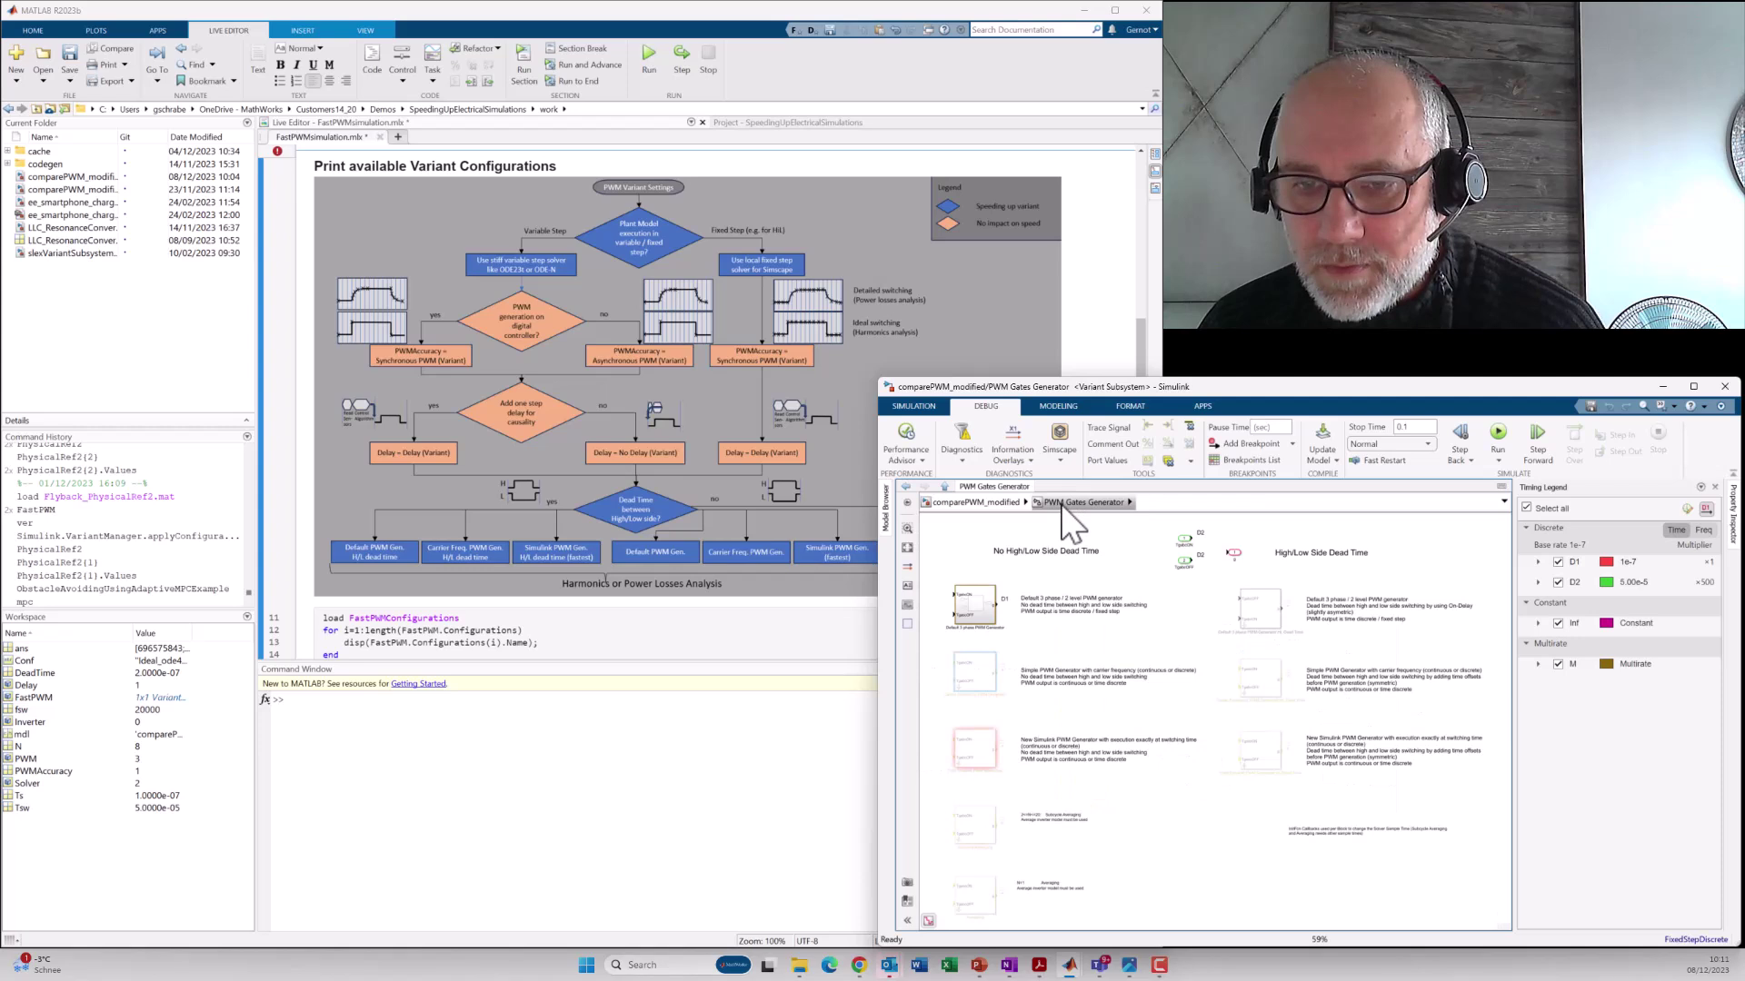
pyautogui.click(971, 747)
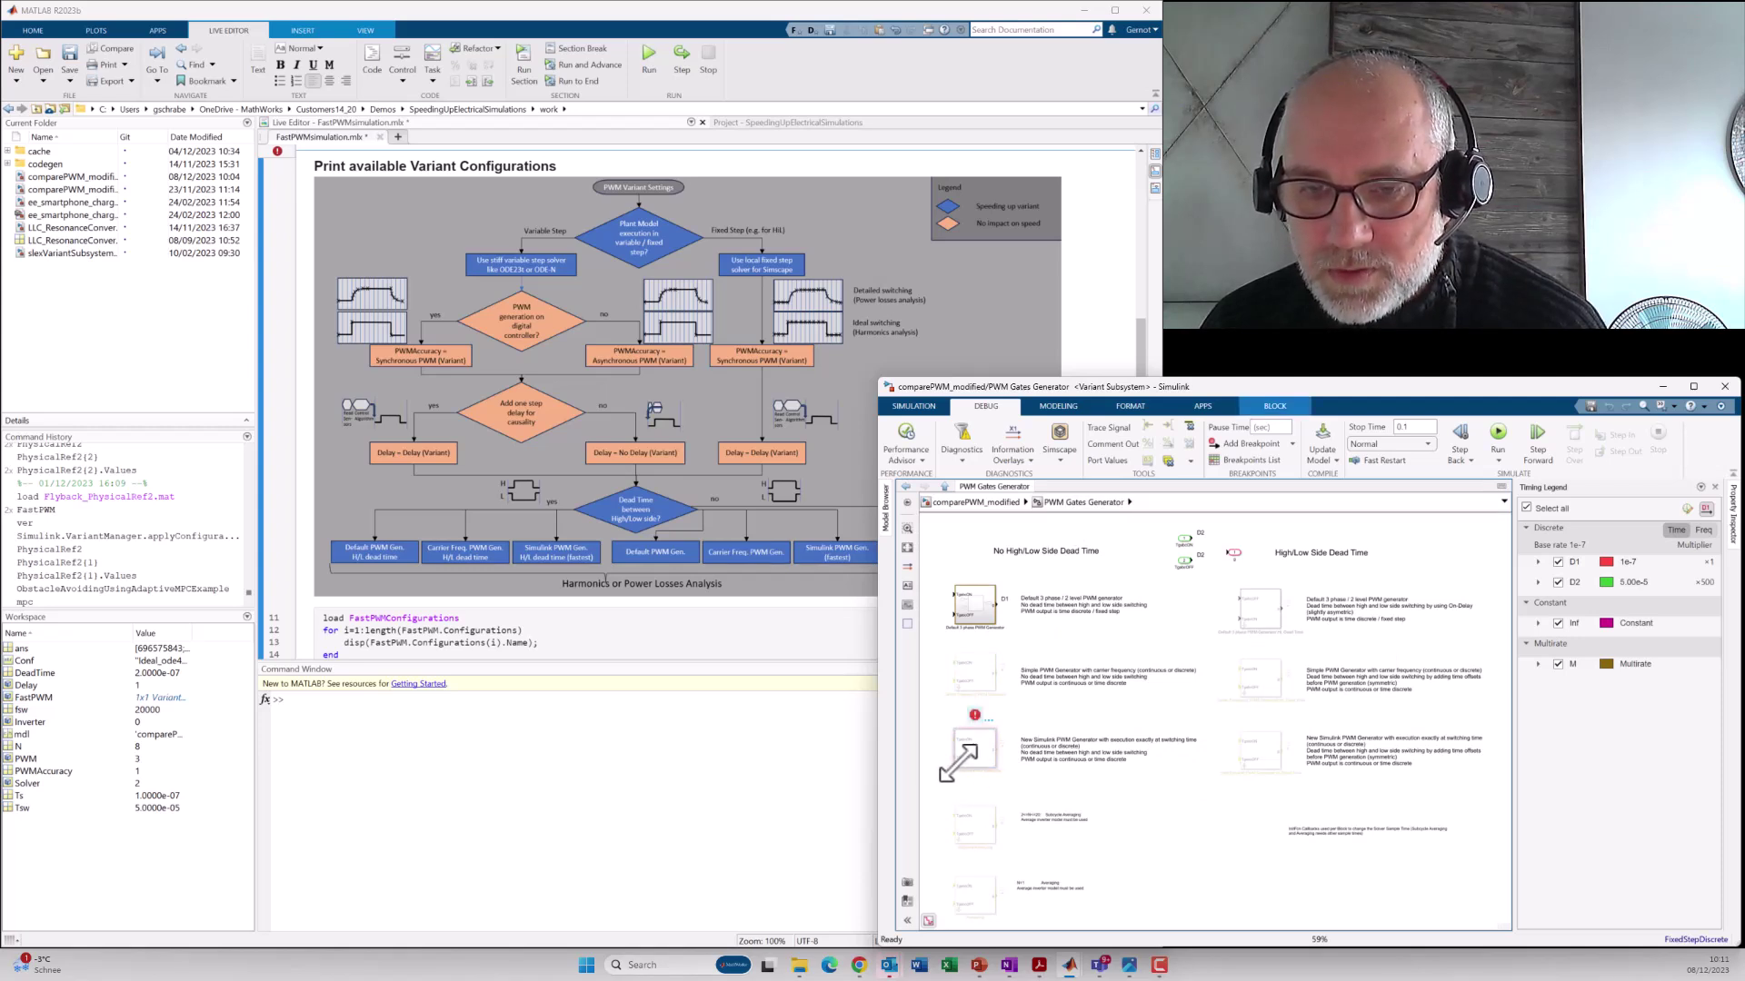
pyautogui.doubleClick(960, 758)
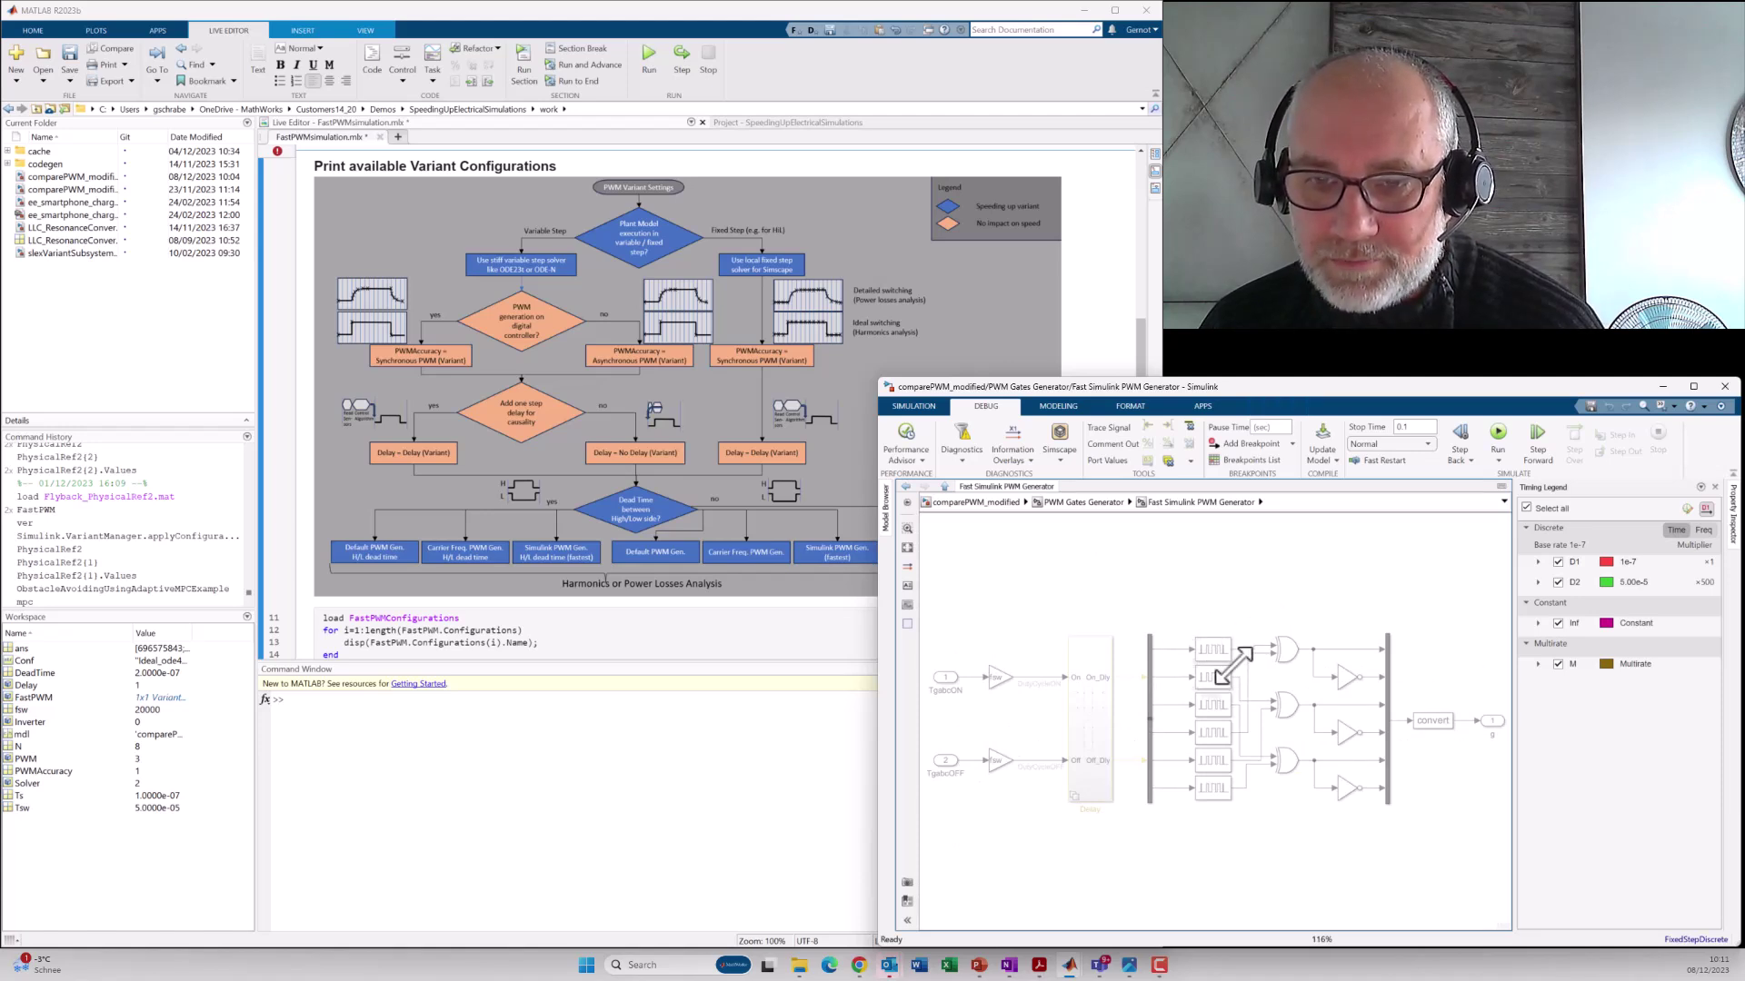
pyautogui.scroll(2, 1009, 512)
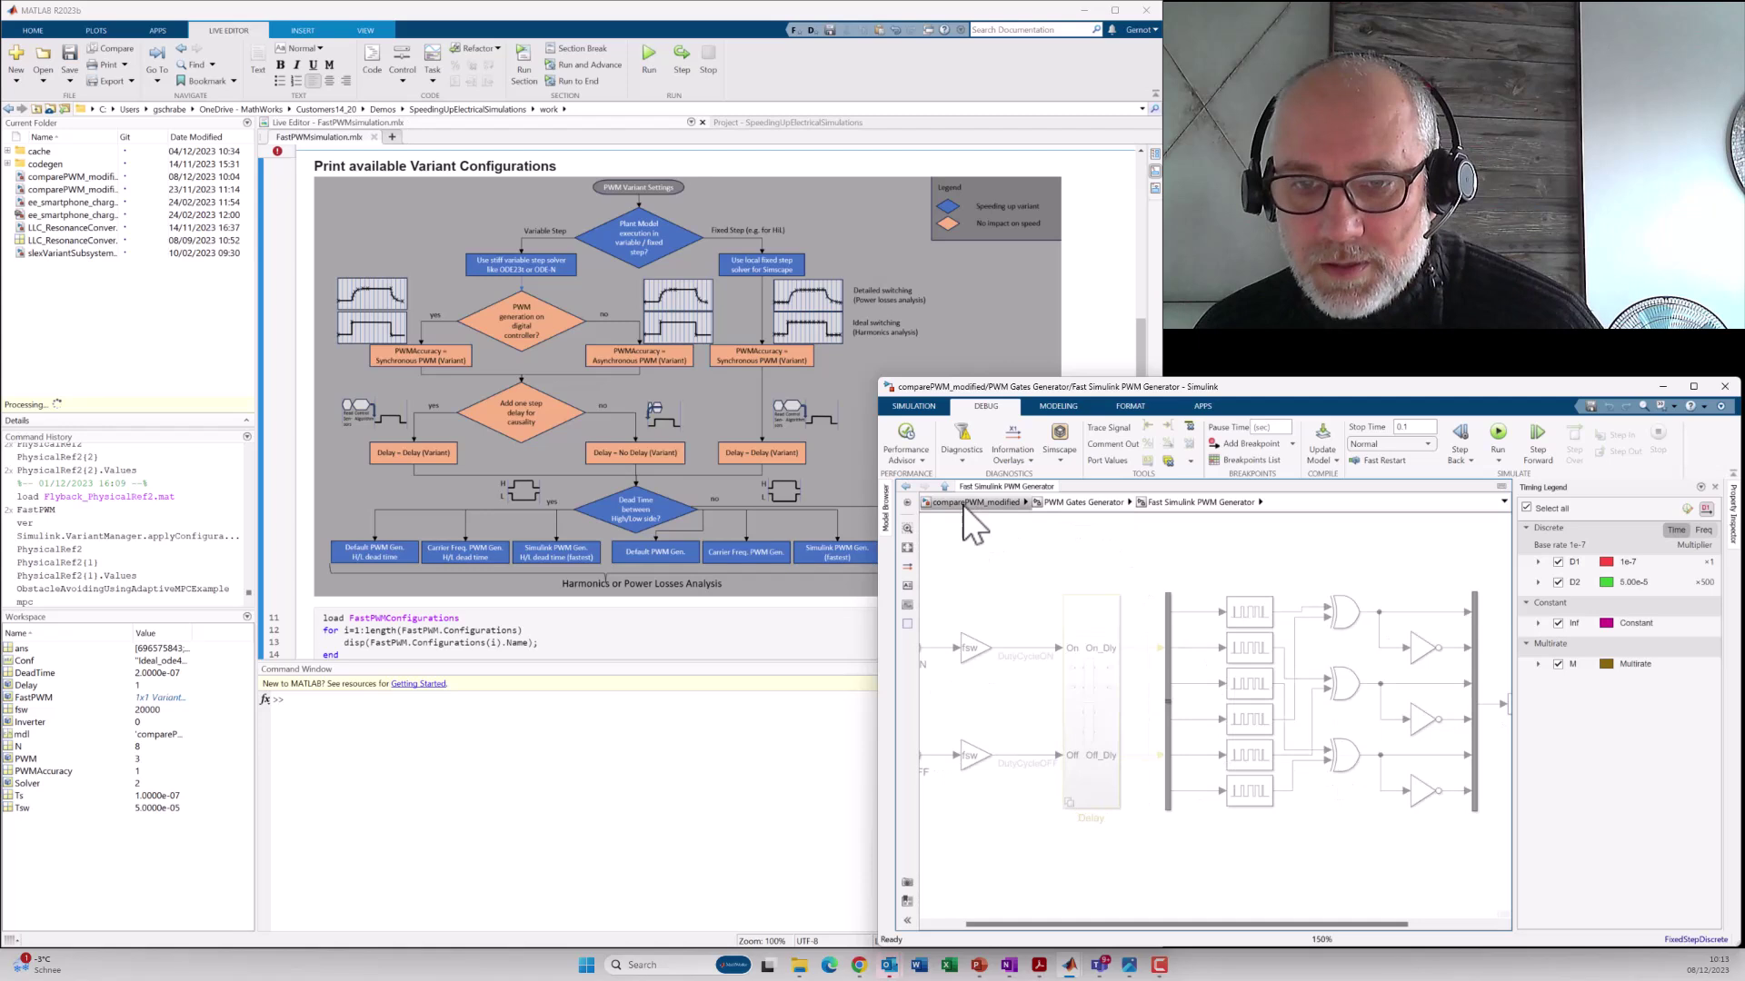
pyautogui.click(1070, 504)
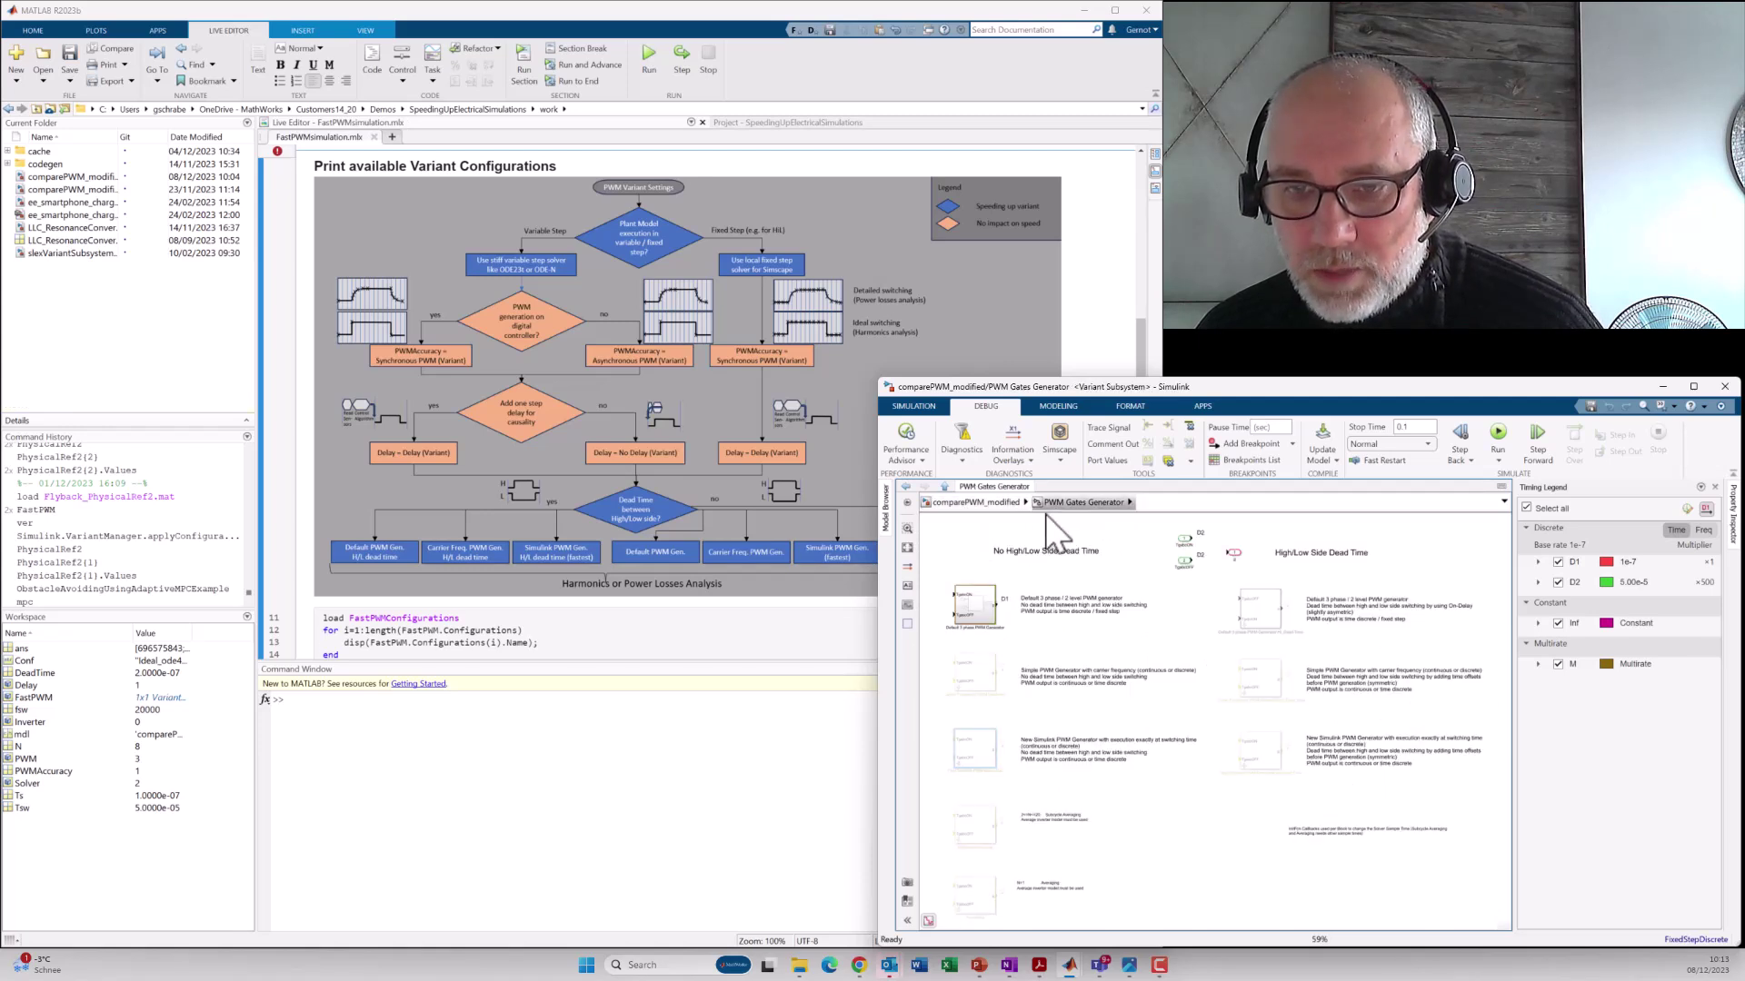
pyautogui.click(987, 505)
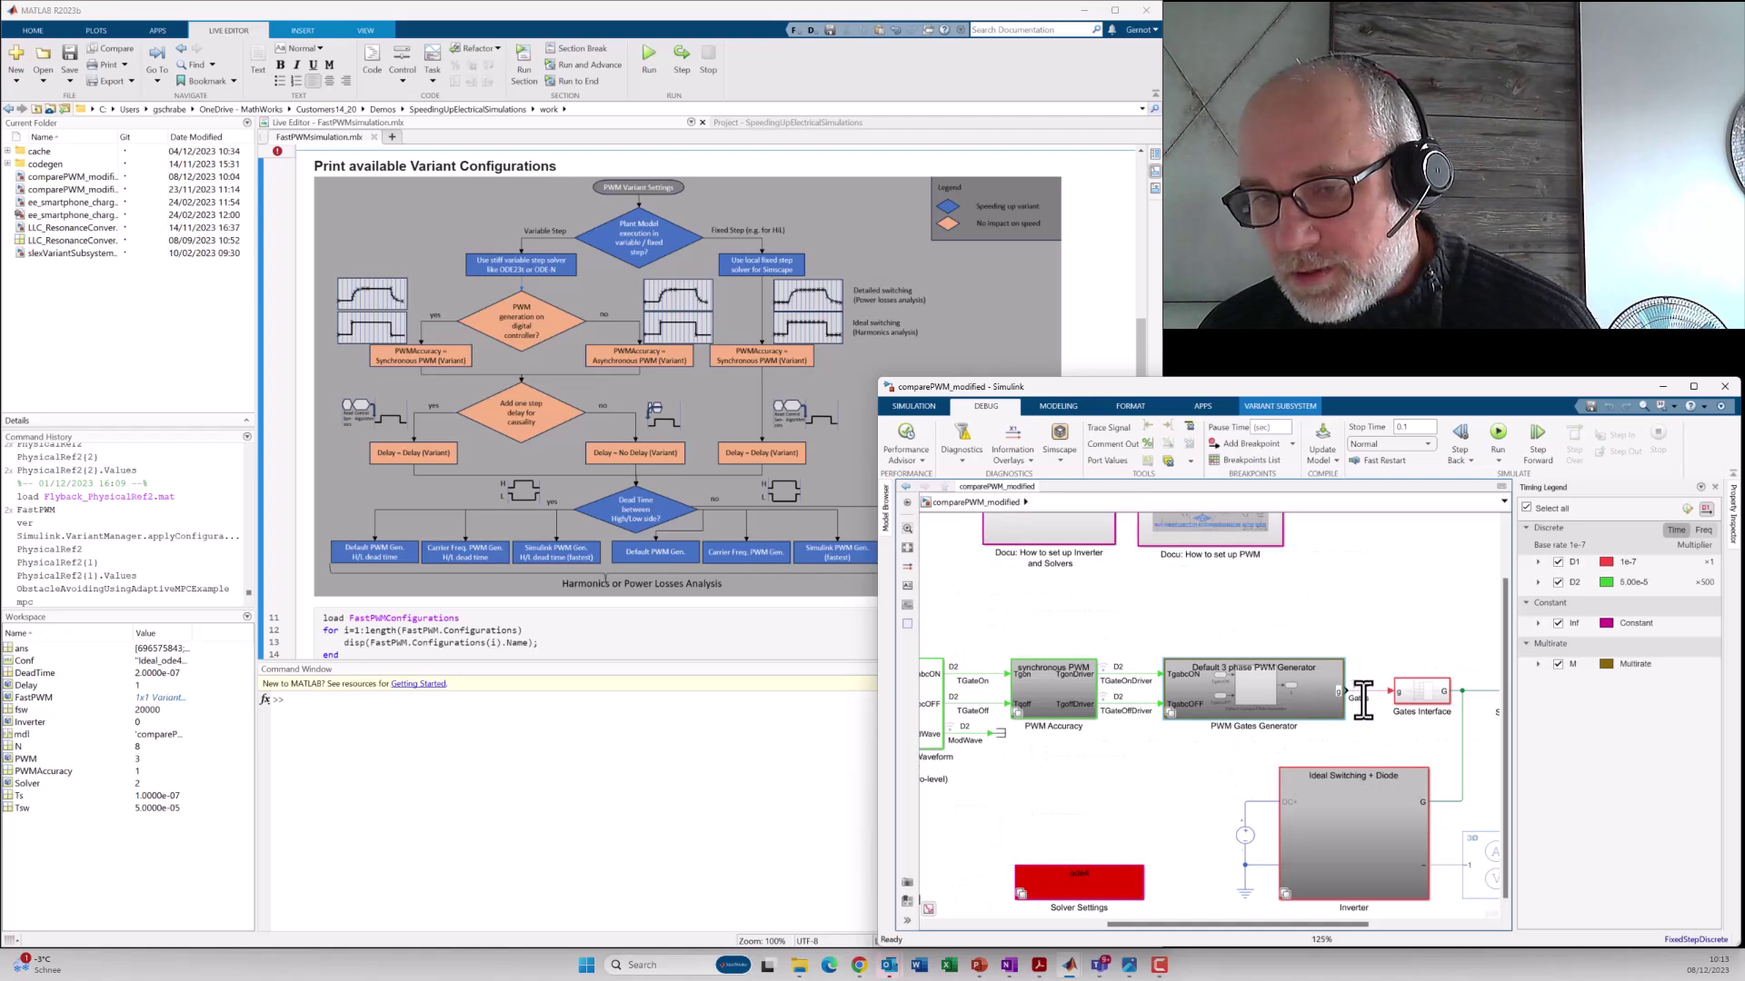
# Step: Look inside Gates Interface, return to comparePWM_modified, and select the Inverter block
pyautogui.doubleClick(1431, 696)
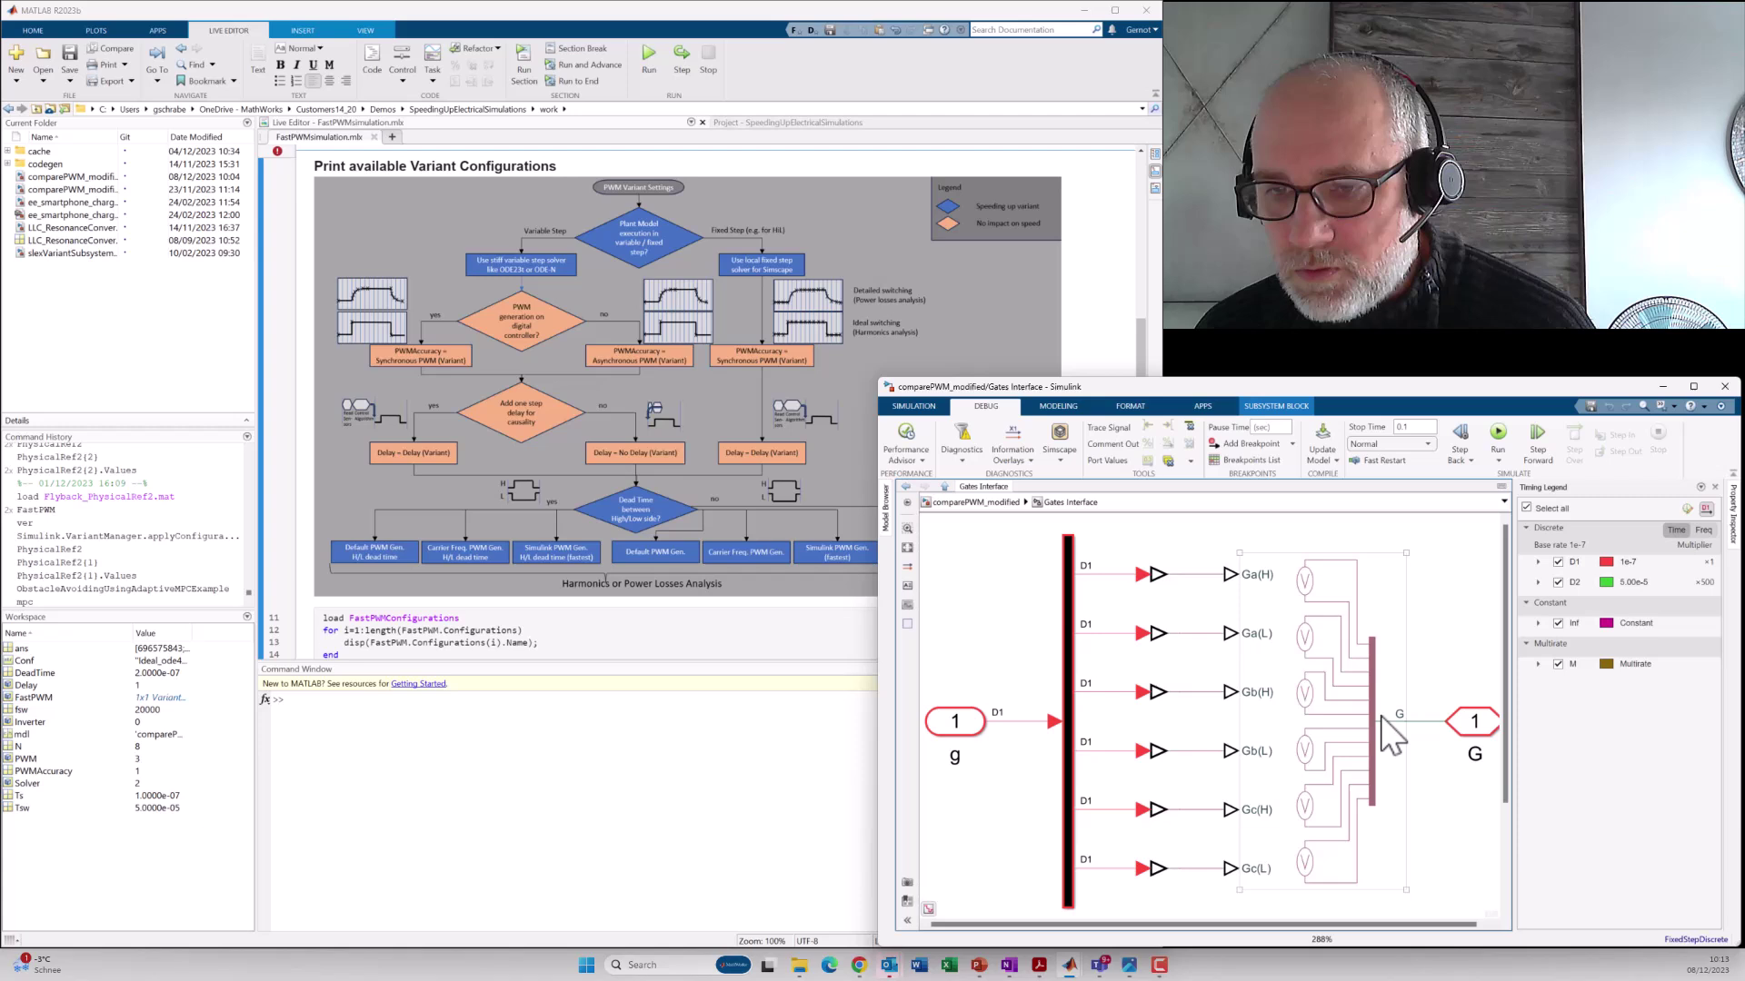
pyautogui.click(1002, 502)
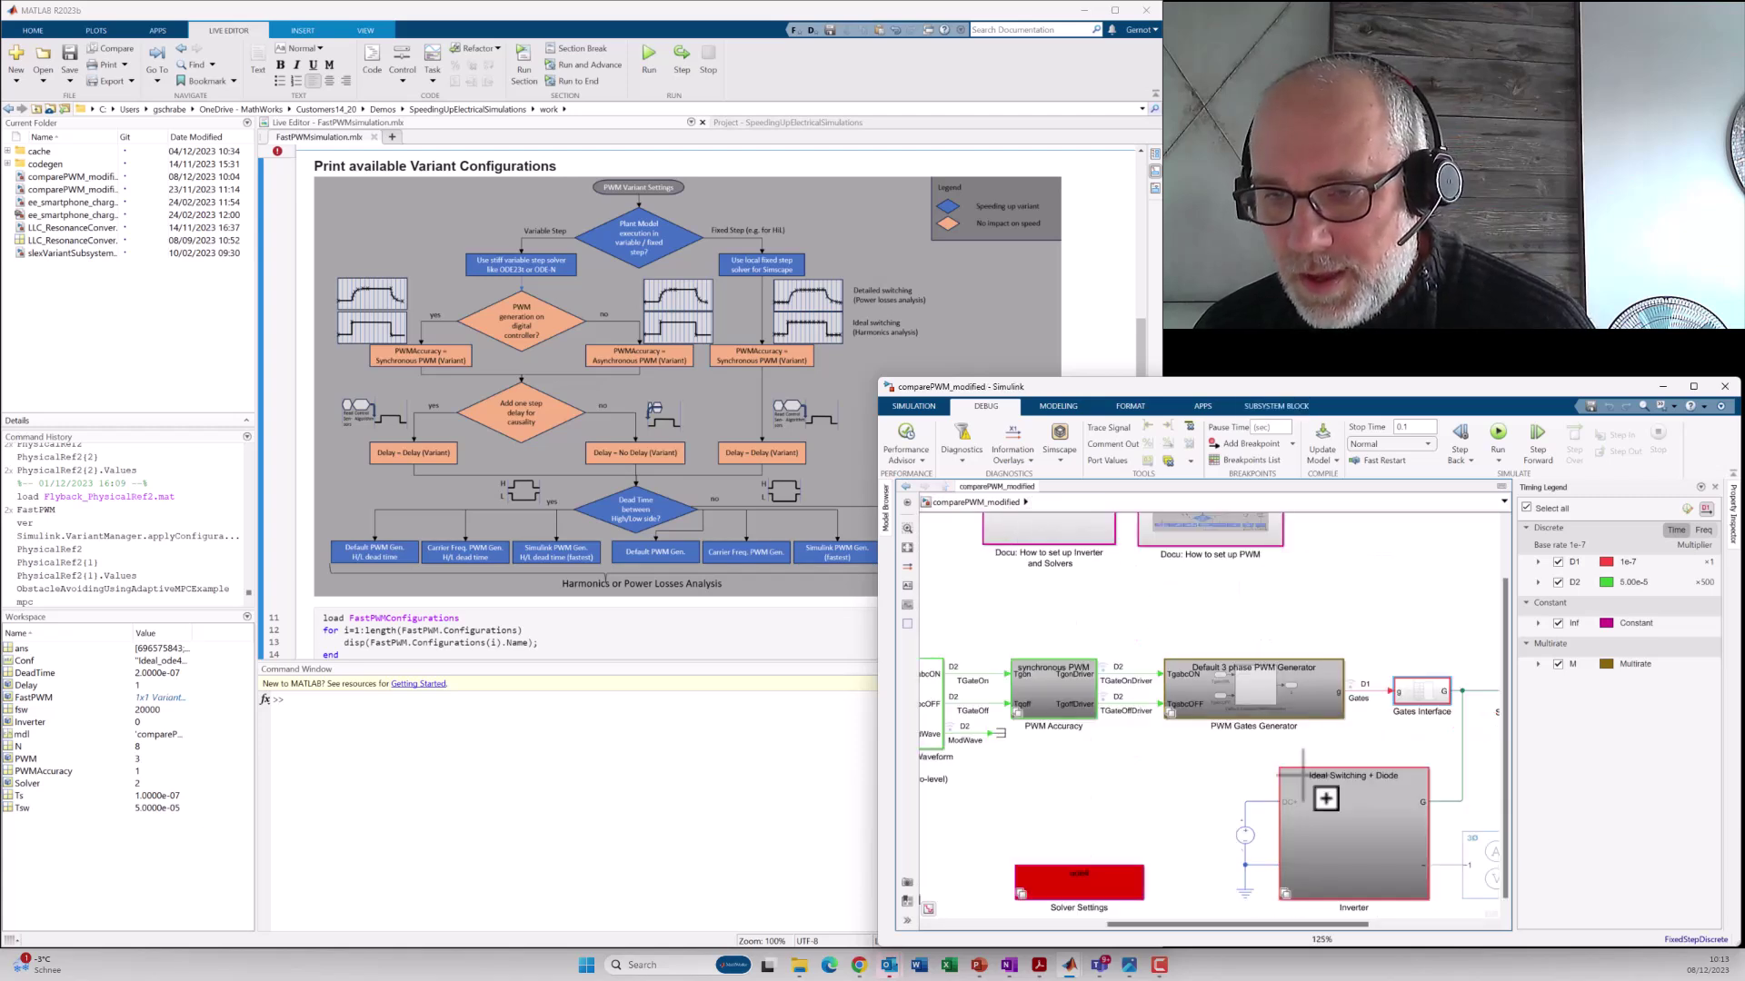
pyautogui.click(1325, 797)
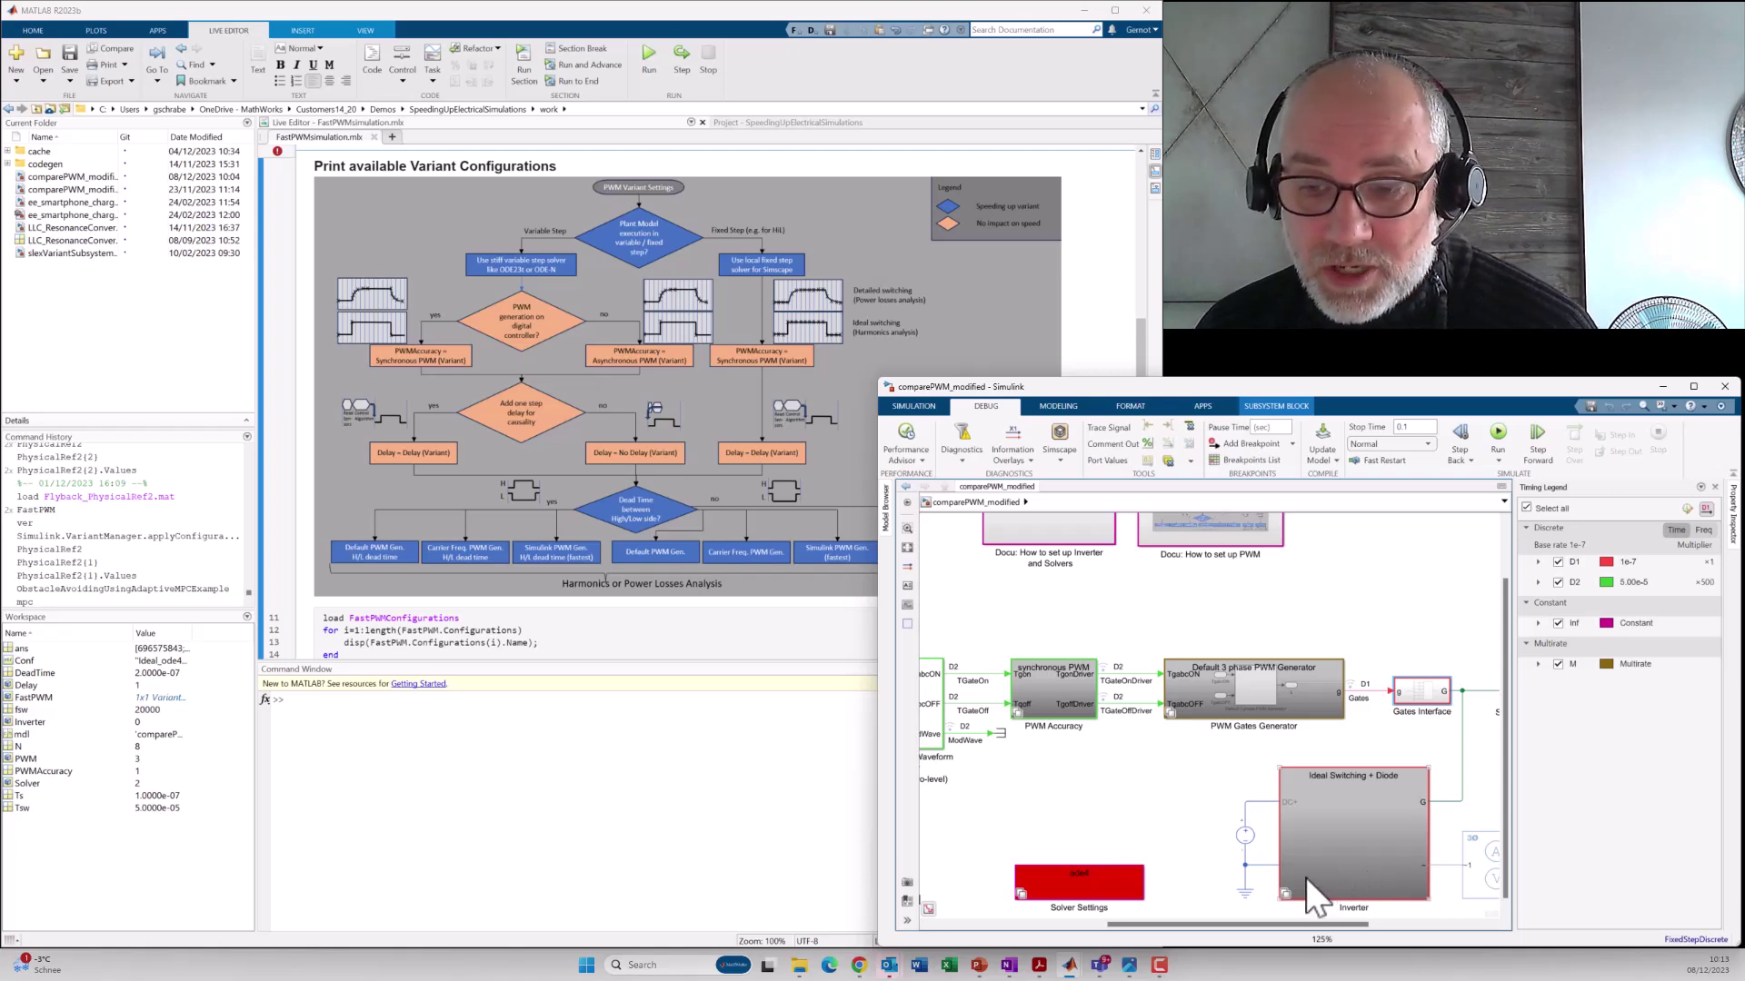
pyautogui.rightClick(1287, 896)
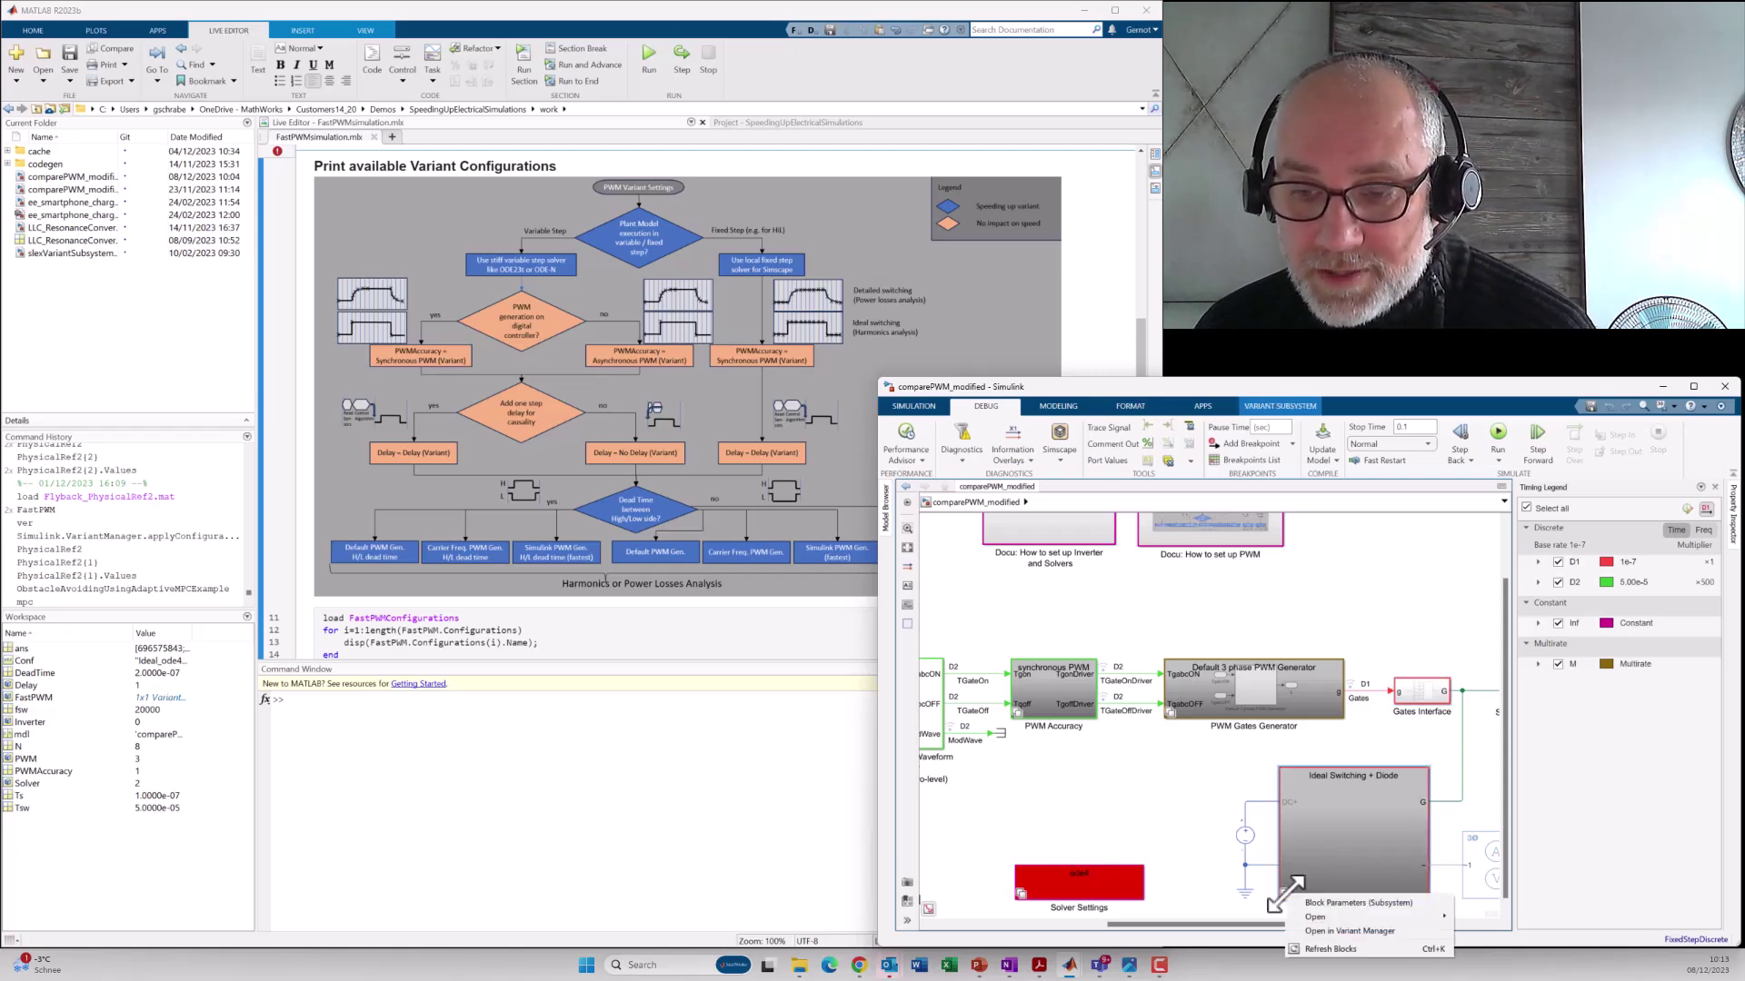
pyautogui.click(1350, 903)
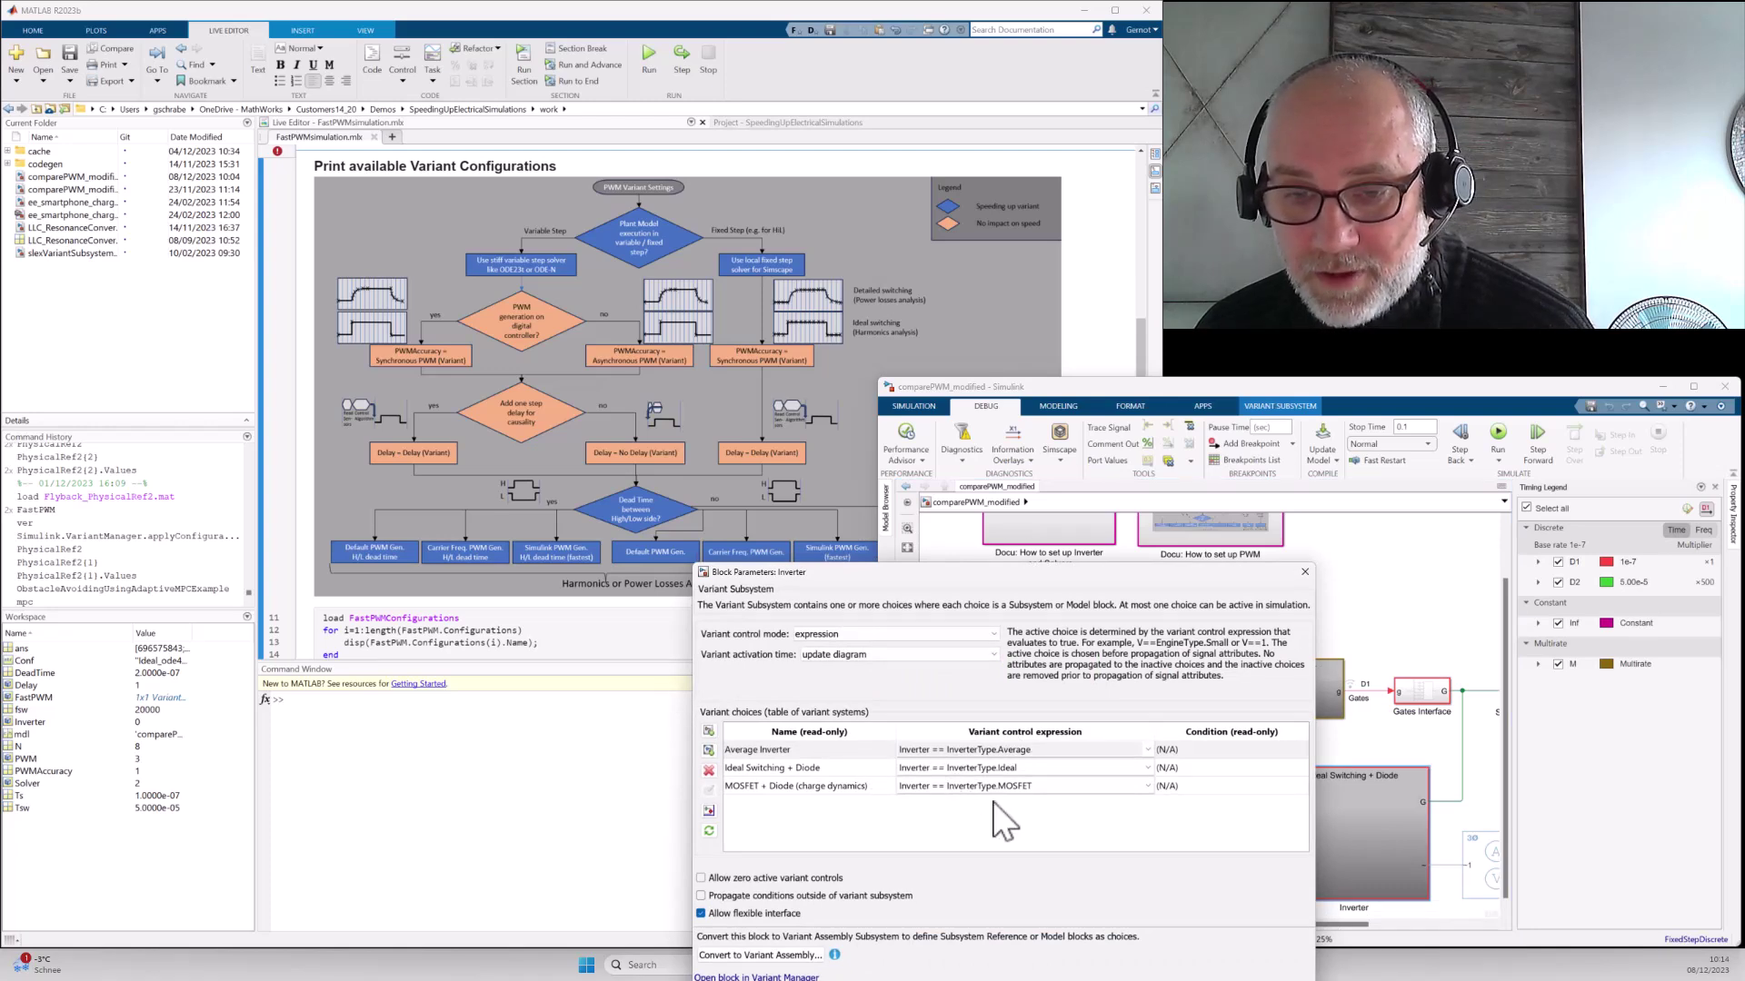
pyautogui.click(1302, 570)
pyautogui.moveTo(1317, 926); pyautogui.dragTo(1416, 935)
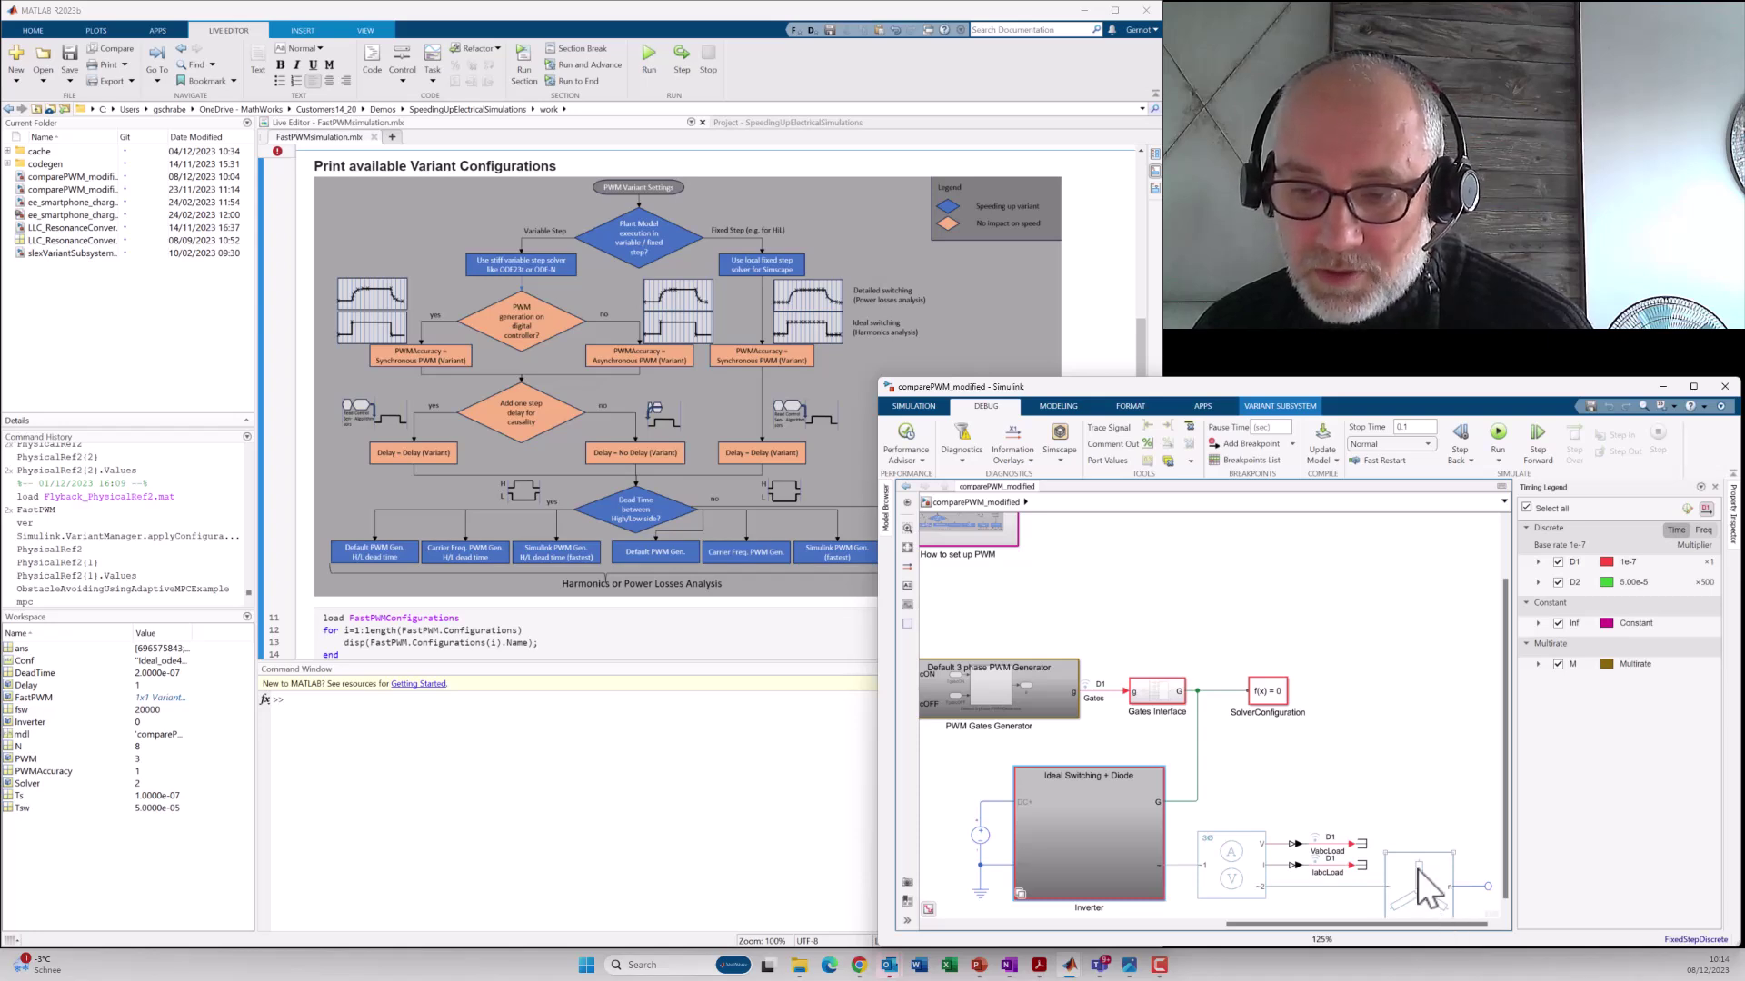
pyautogui.hscroll(-5, 1370, 899)
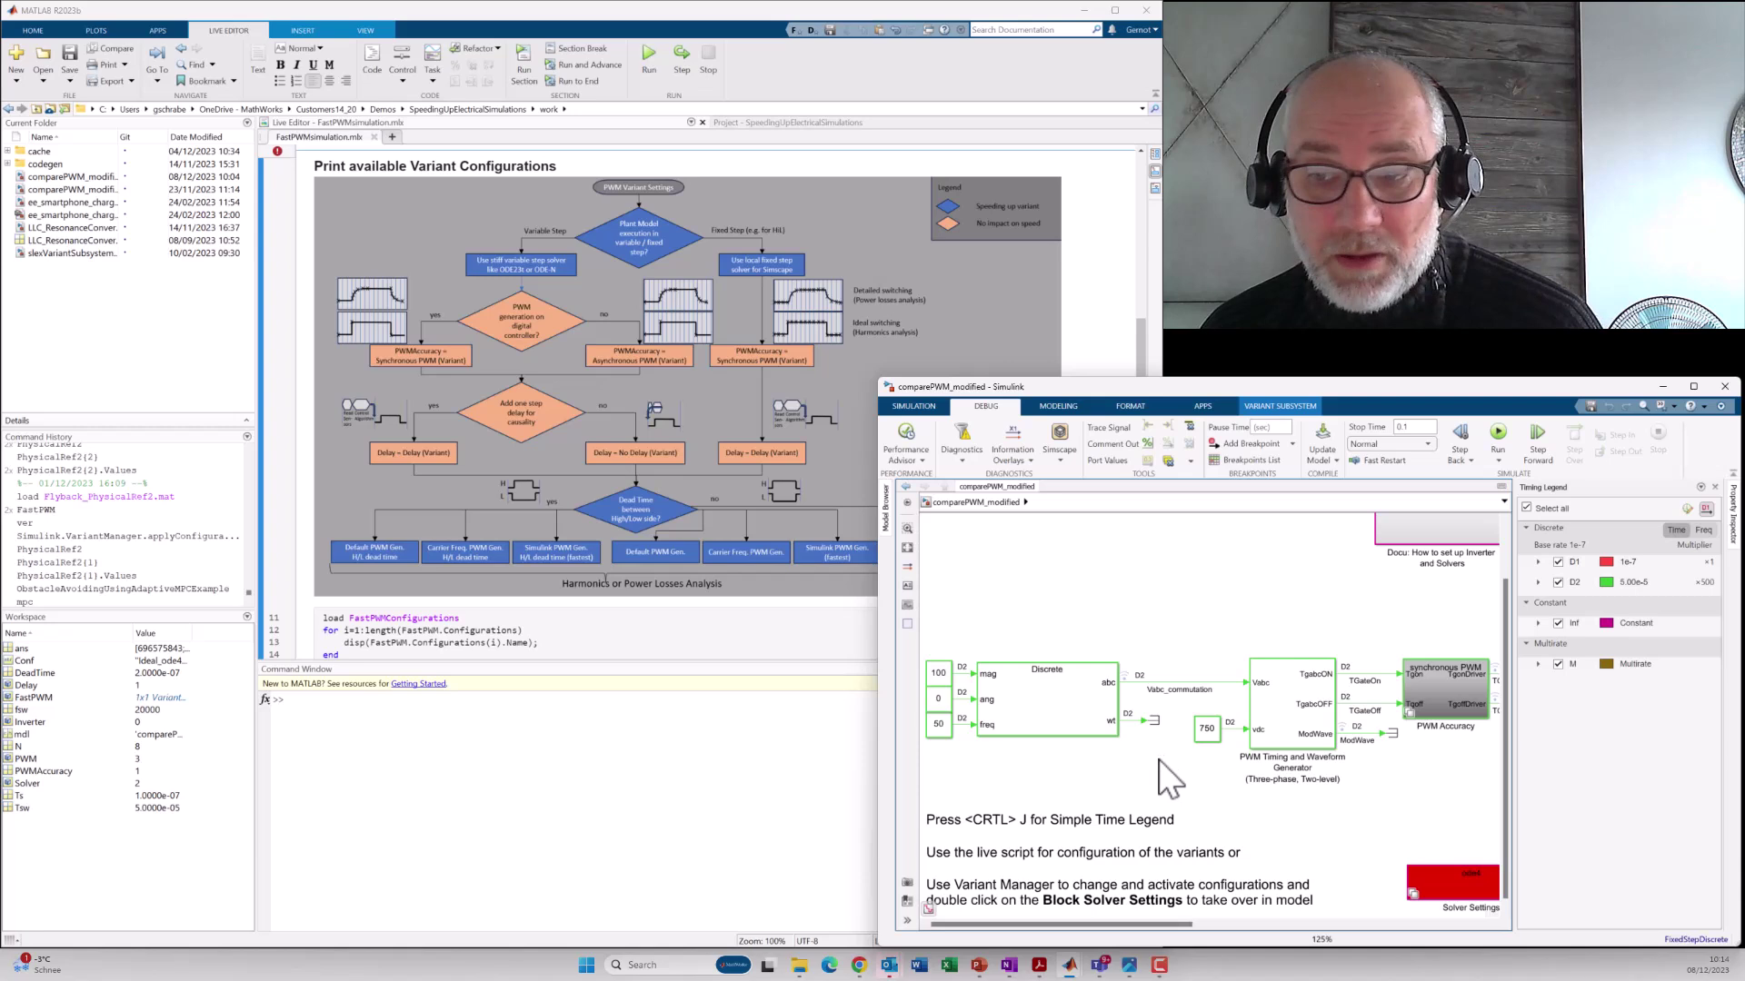
pyautogui.moveTo(1151, 928); pyautogui.dragTo(1340, 975)
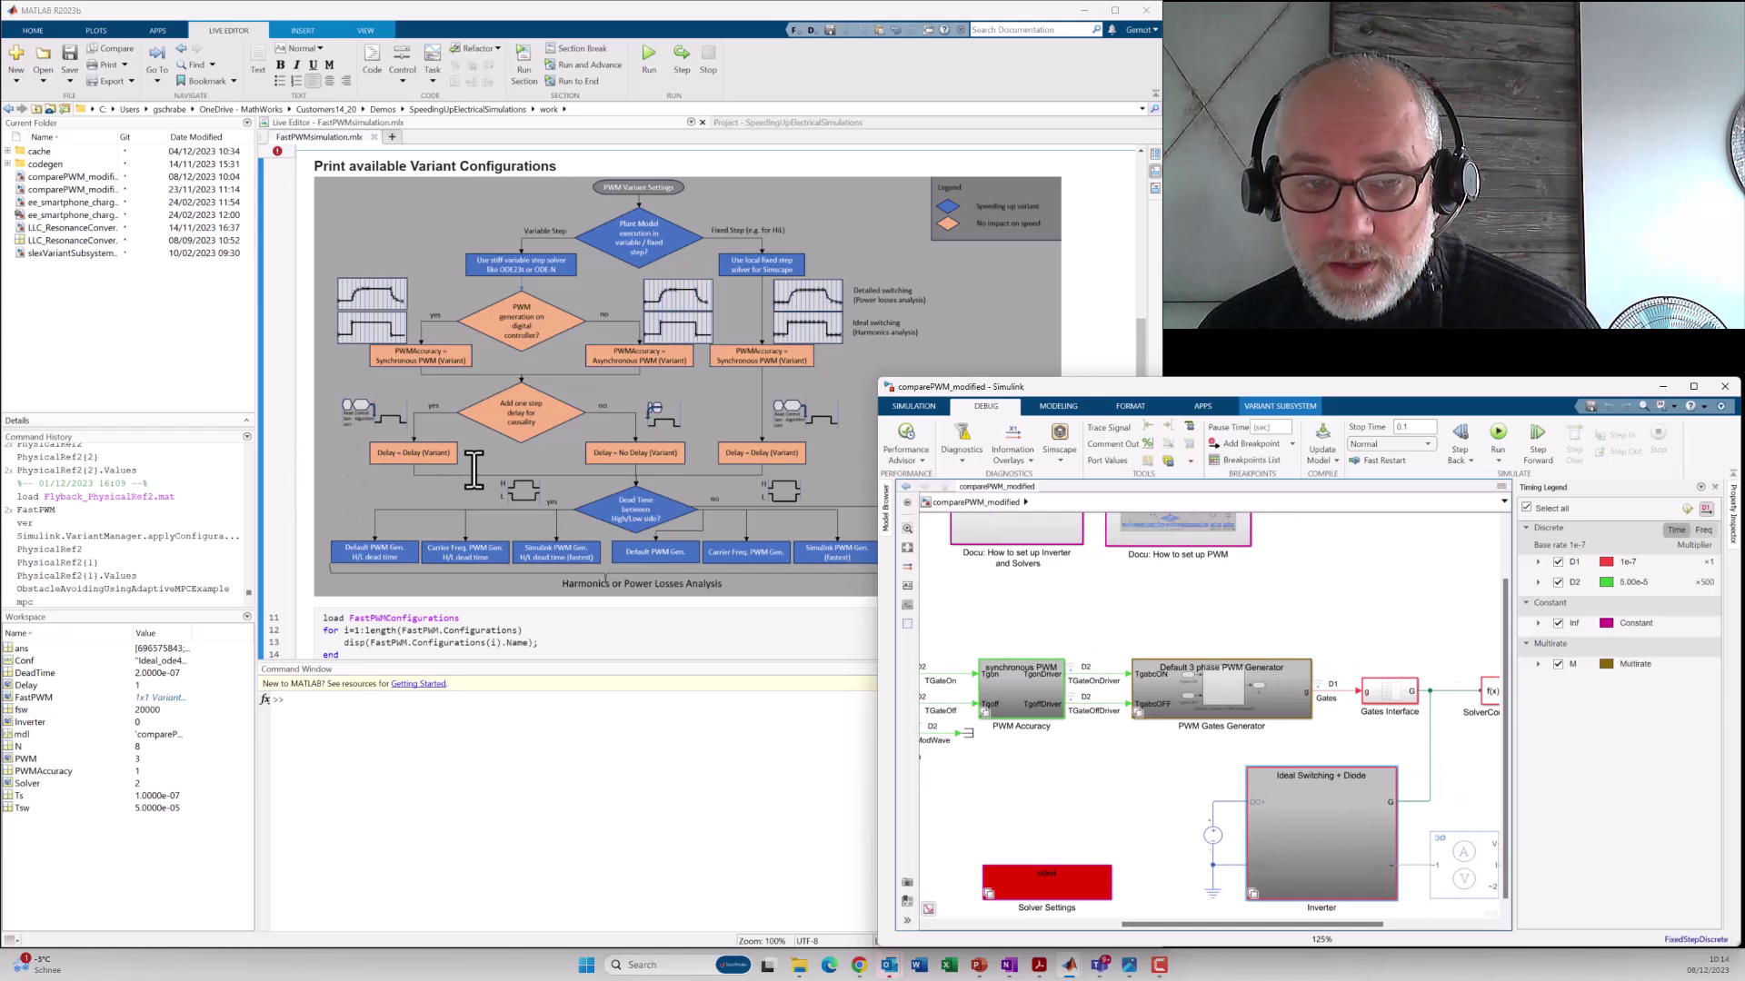
pyautogui.scroll(-1, 549, 456)
pyautogui.scroll(-1, 550, 457)
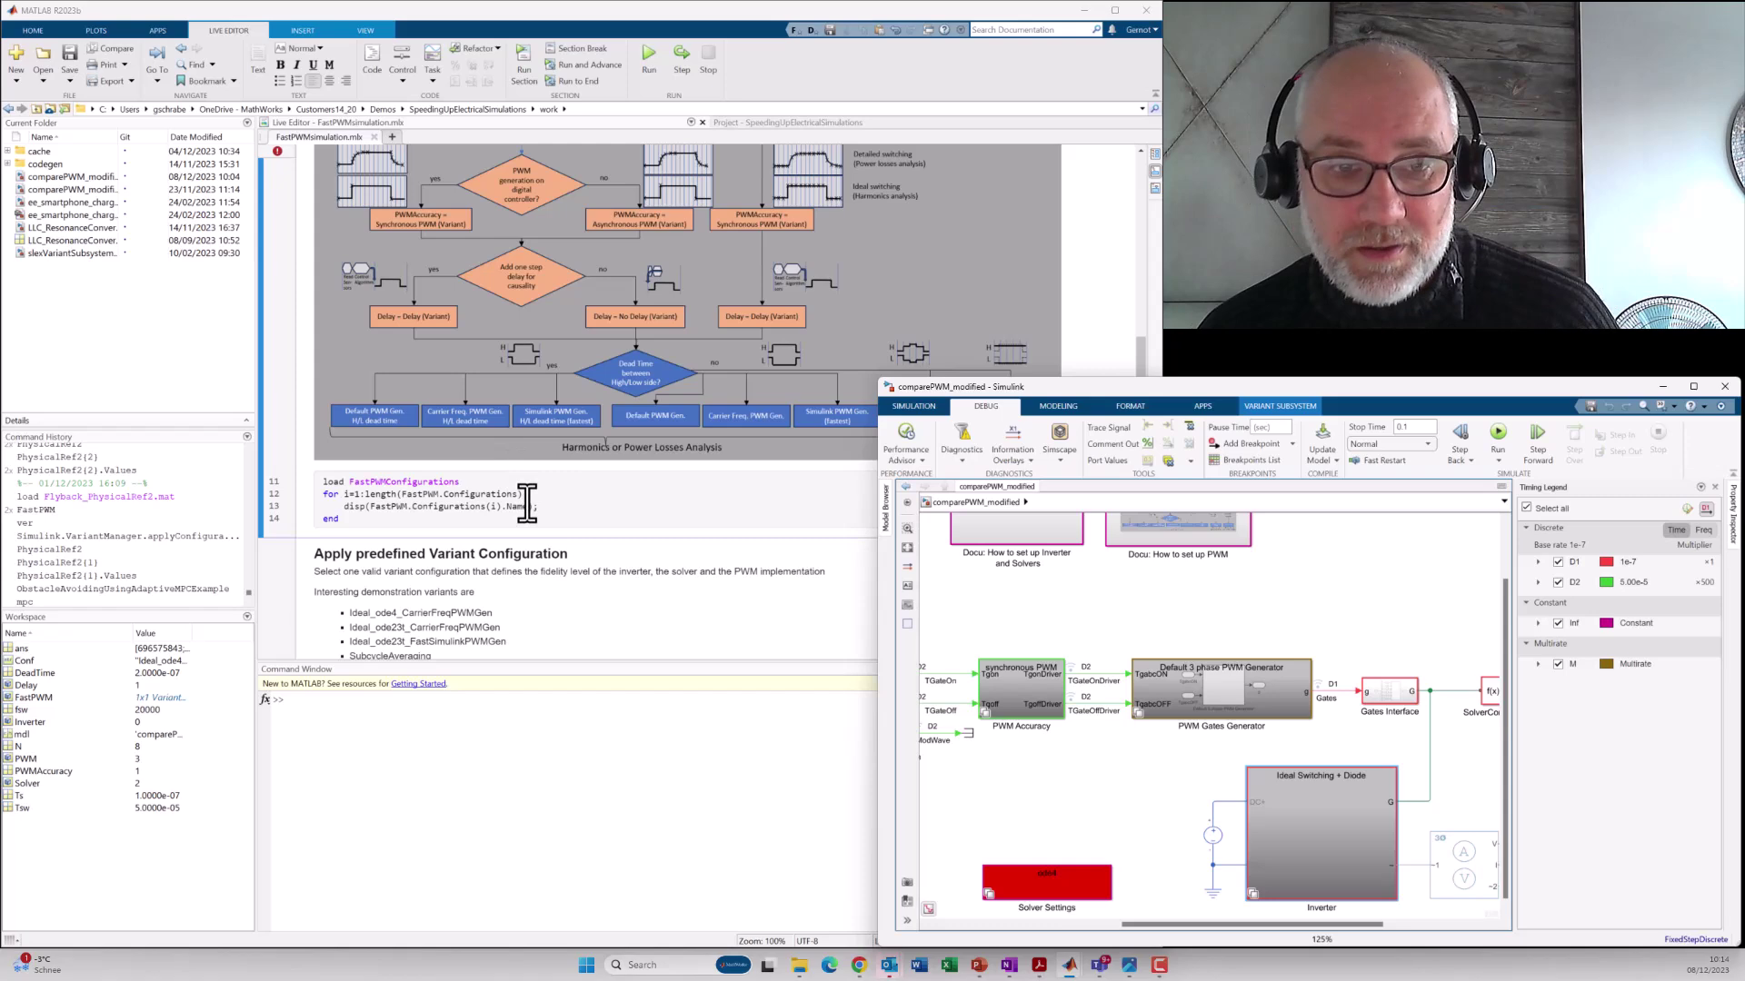
# Step: Keep Ideal_ode4_Def3PhasePWMGen as the configuration and apply the sync accuracy and Delay PWM settings
pyautogui.click(541, 493)
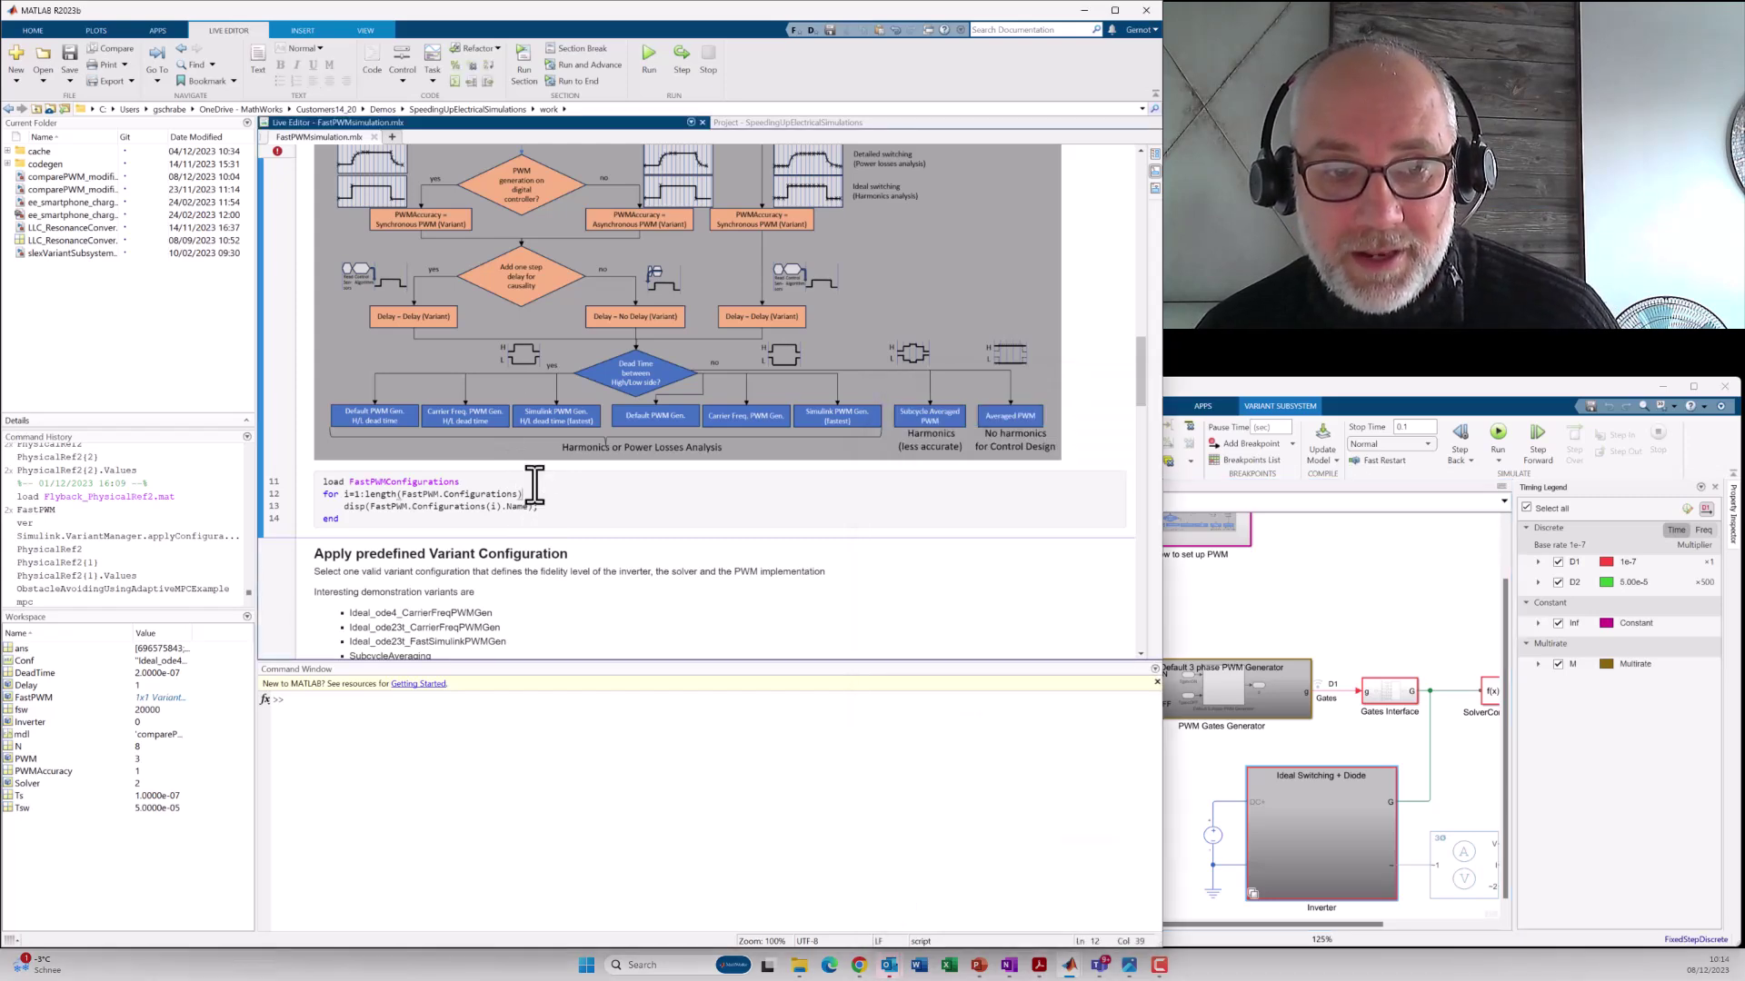
pyautogui.click(572, 66)
pyautogui.click(457, 369)
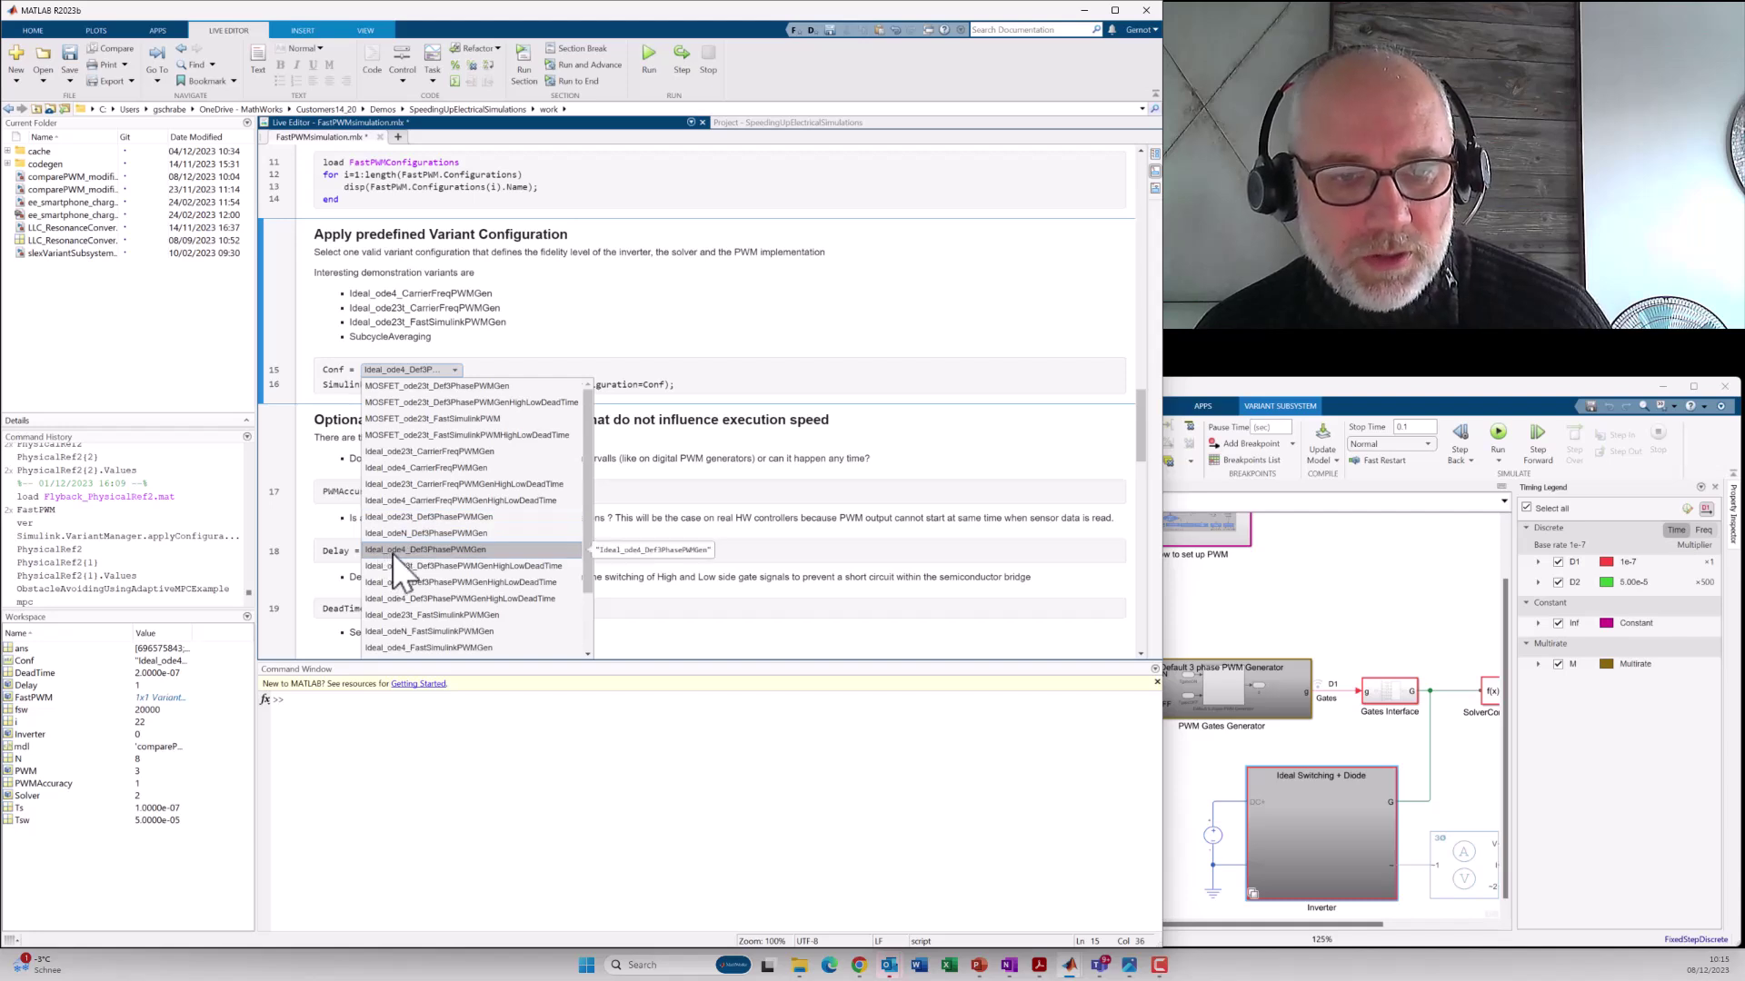
pyautogui.click(500, 553)
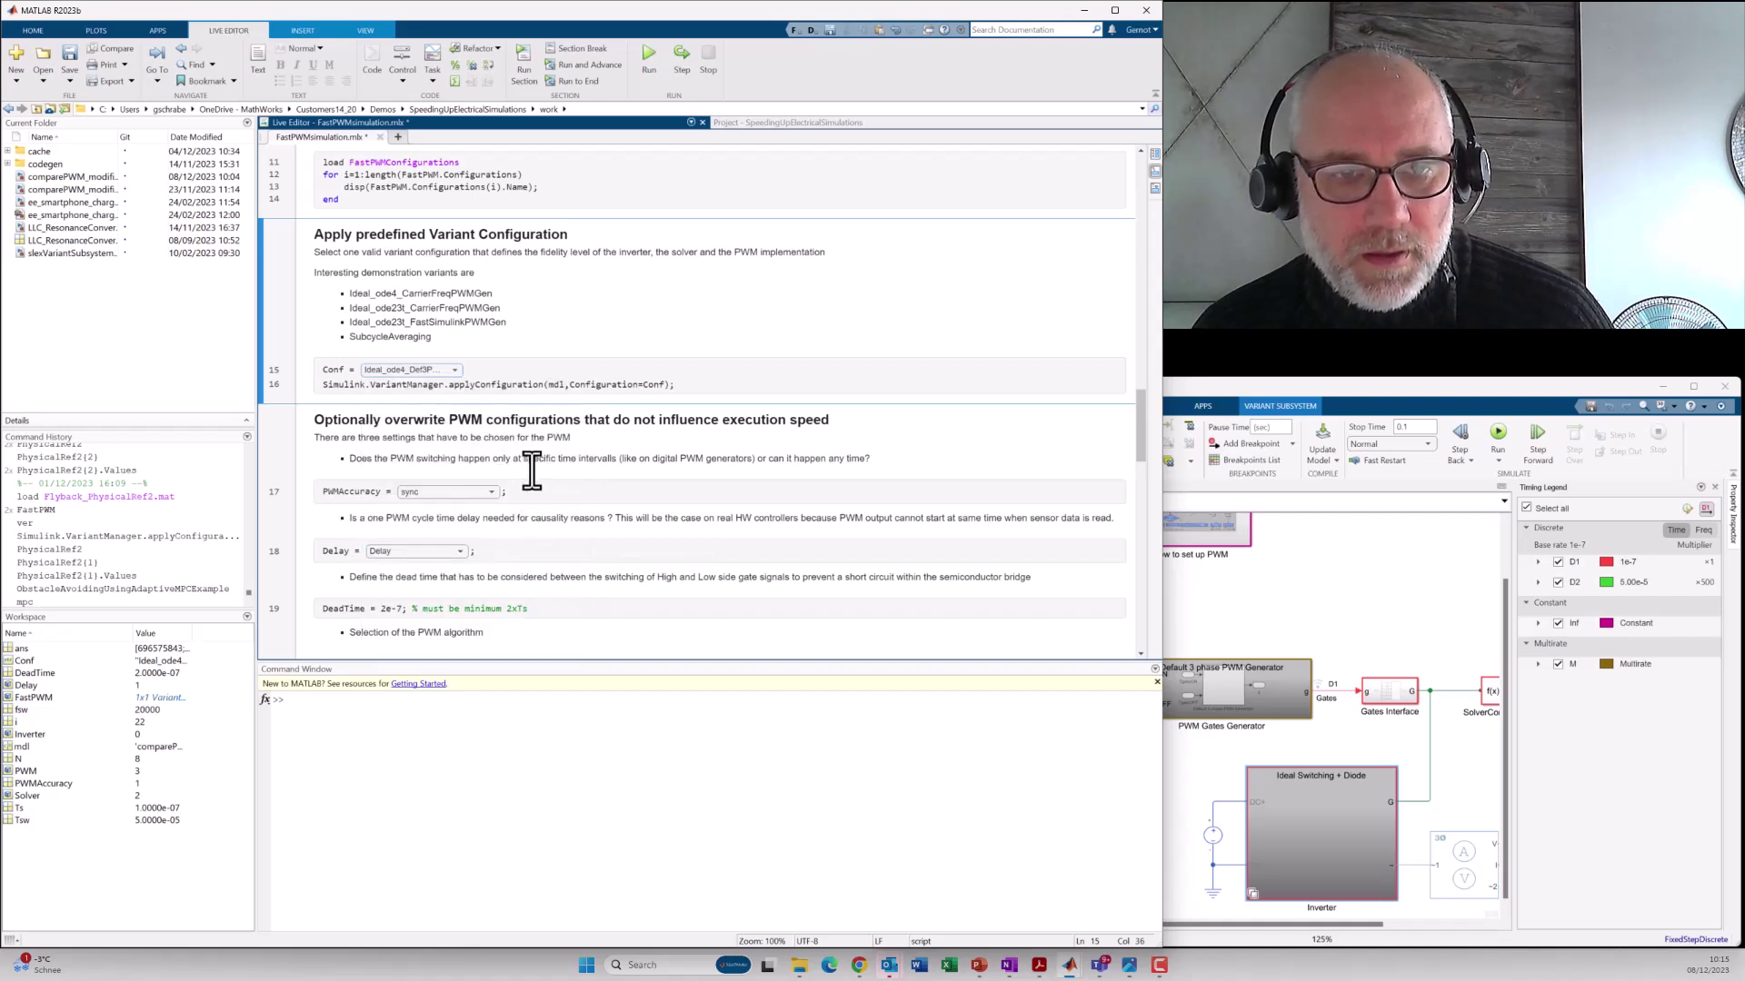
pyautogui.scroll(-3, 532, 477)
pyautogui.scroll(-1, 533, 468)
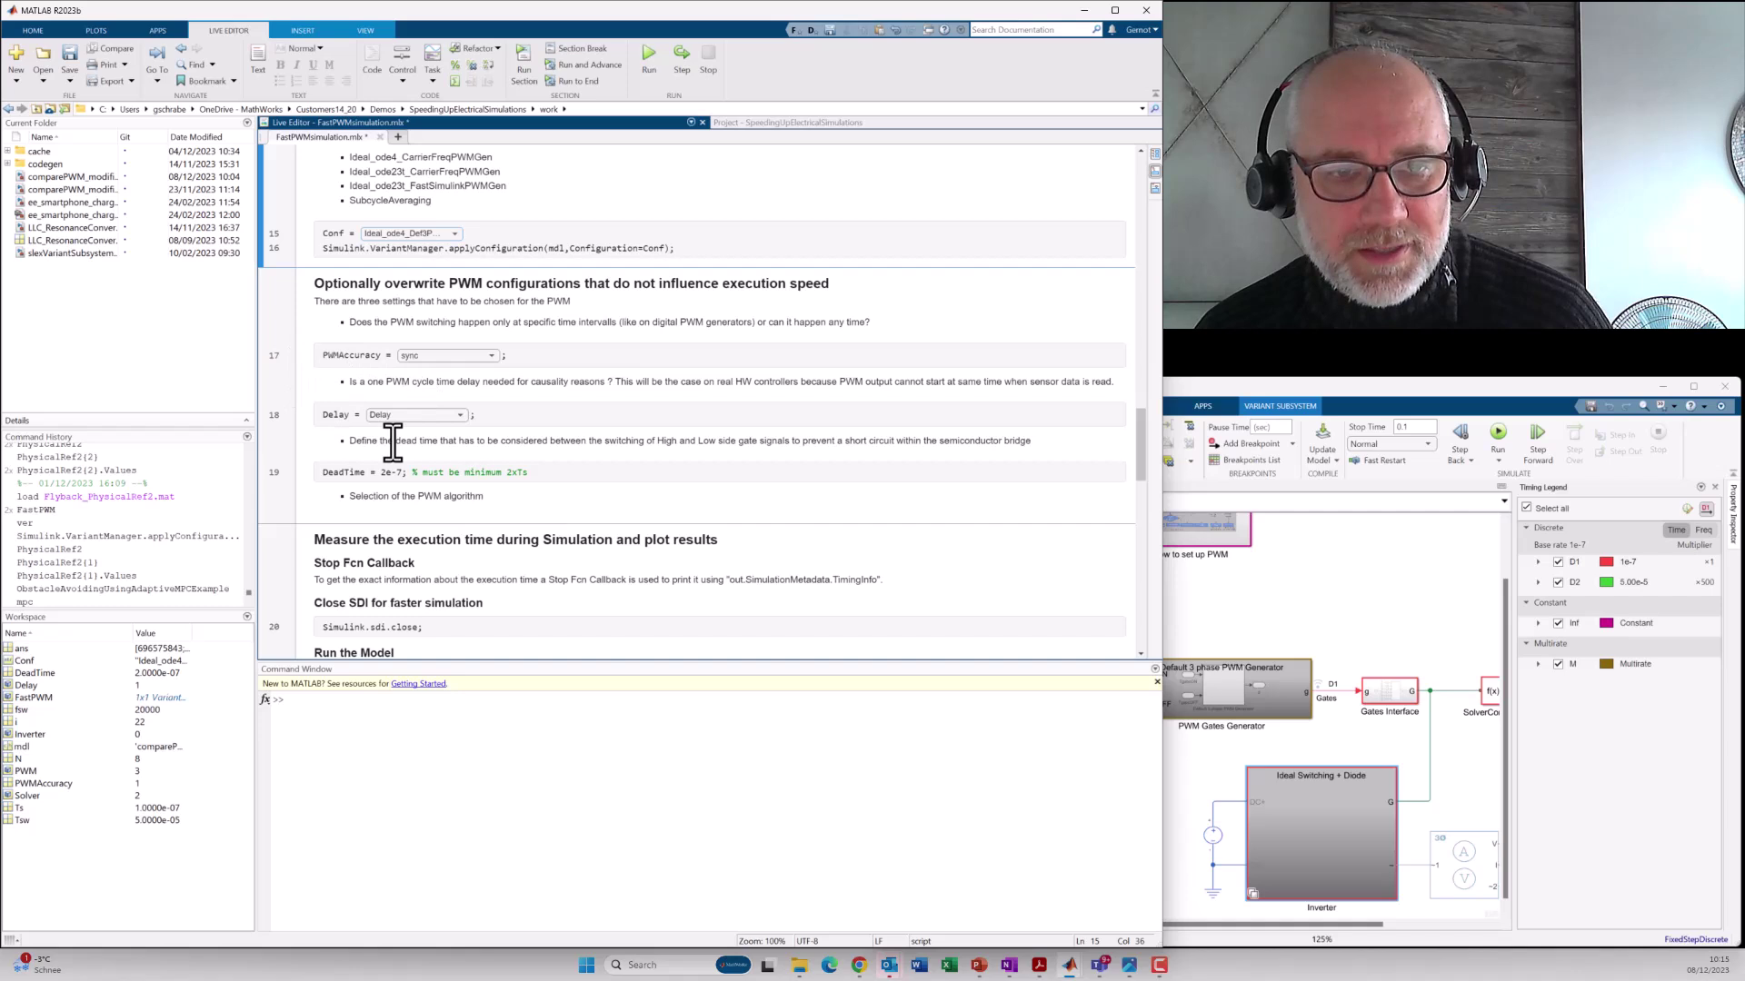
pyautogui.click(481, 382)
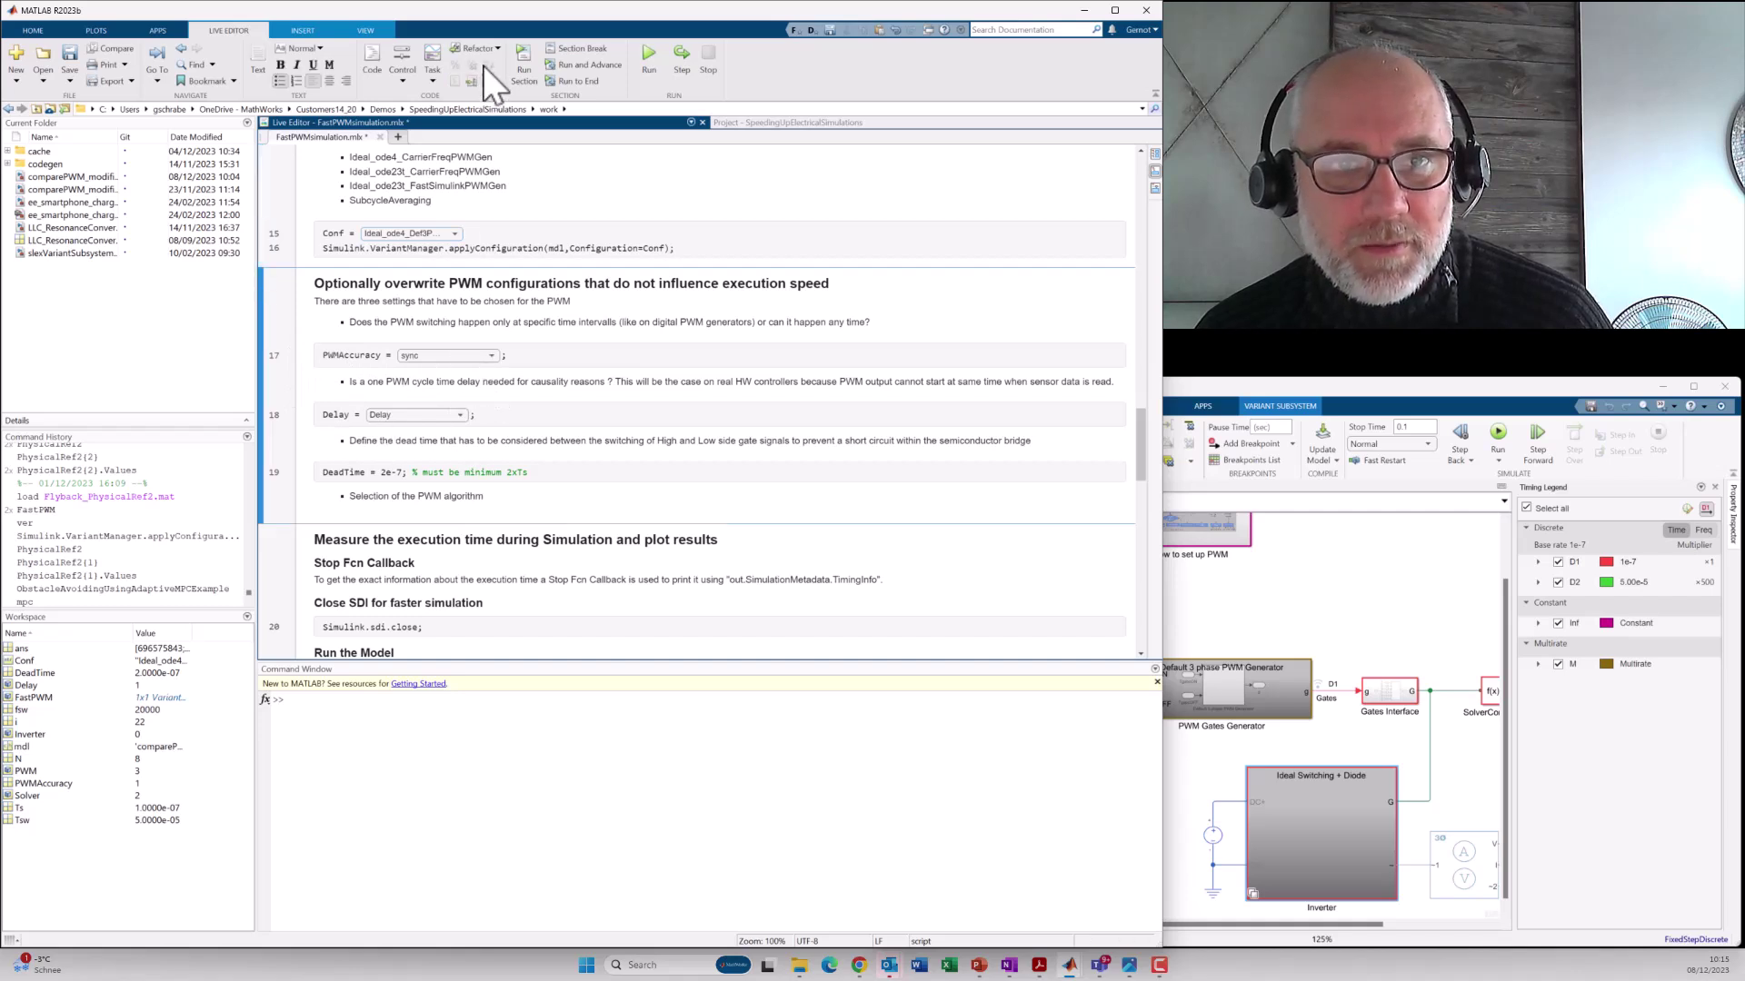
pyautogui.click(569, 63)
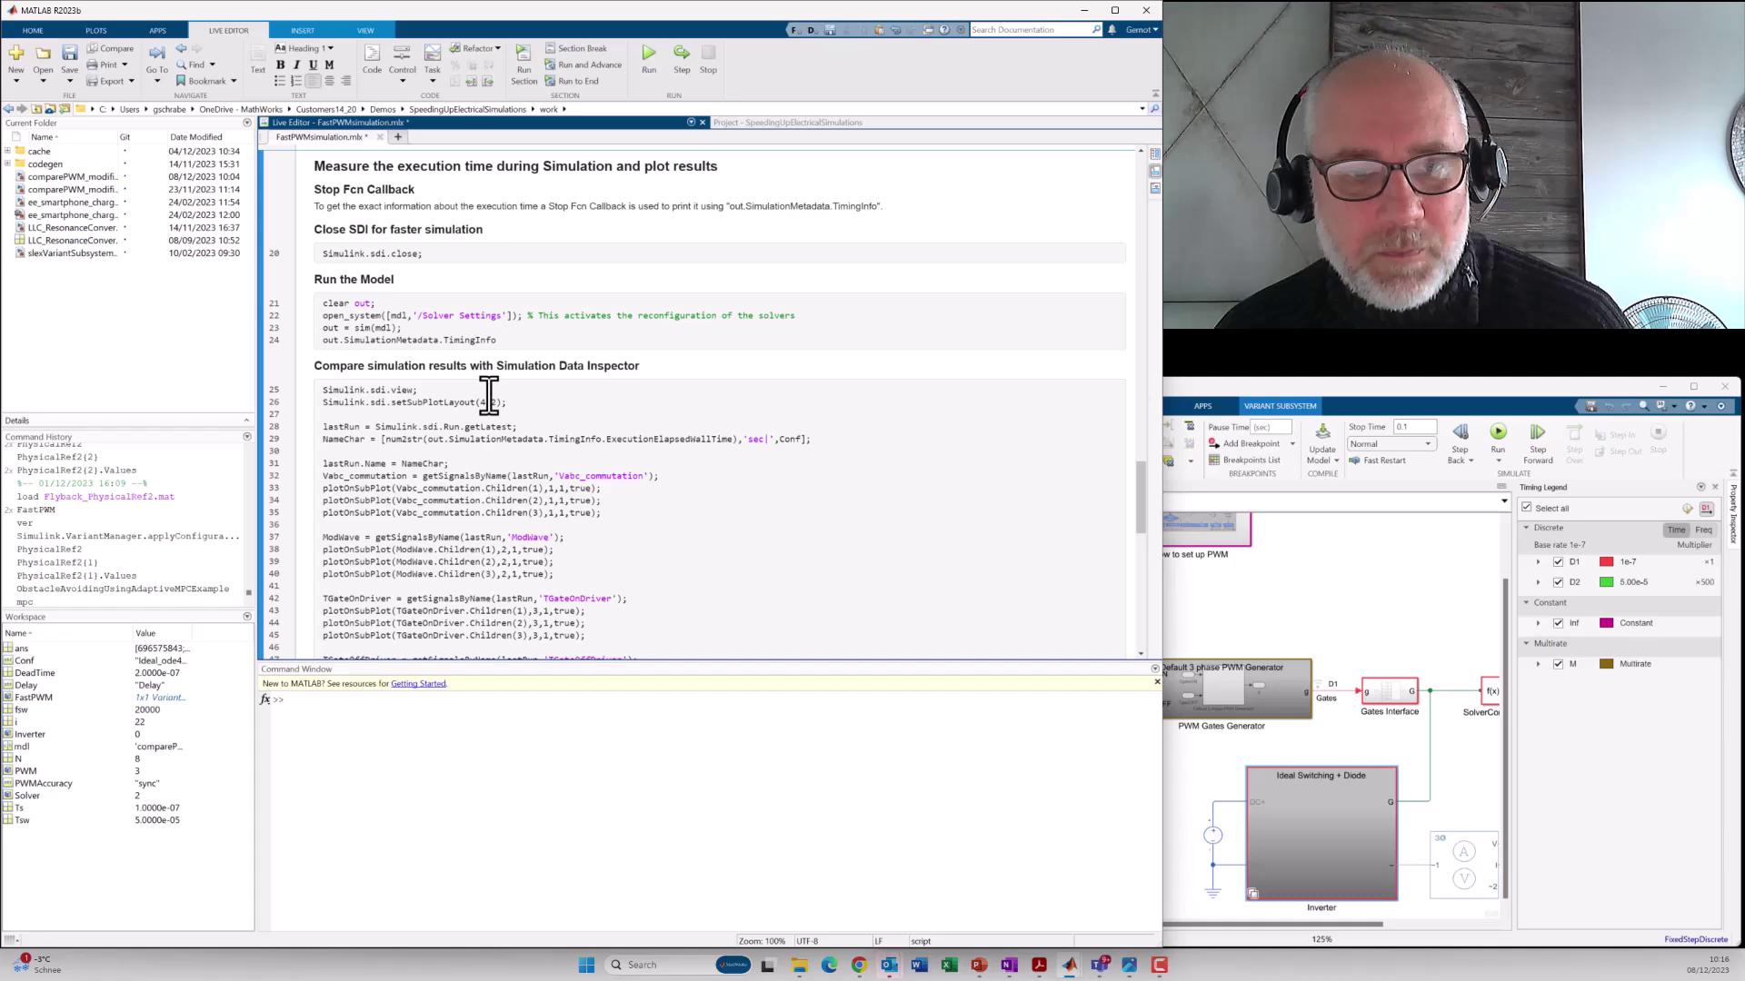
pyautogui.scroll(-1, 488, 396)
pyautogui.scroll(-2, 502, 381)
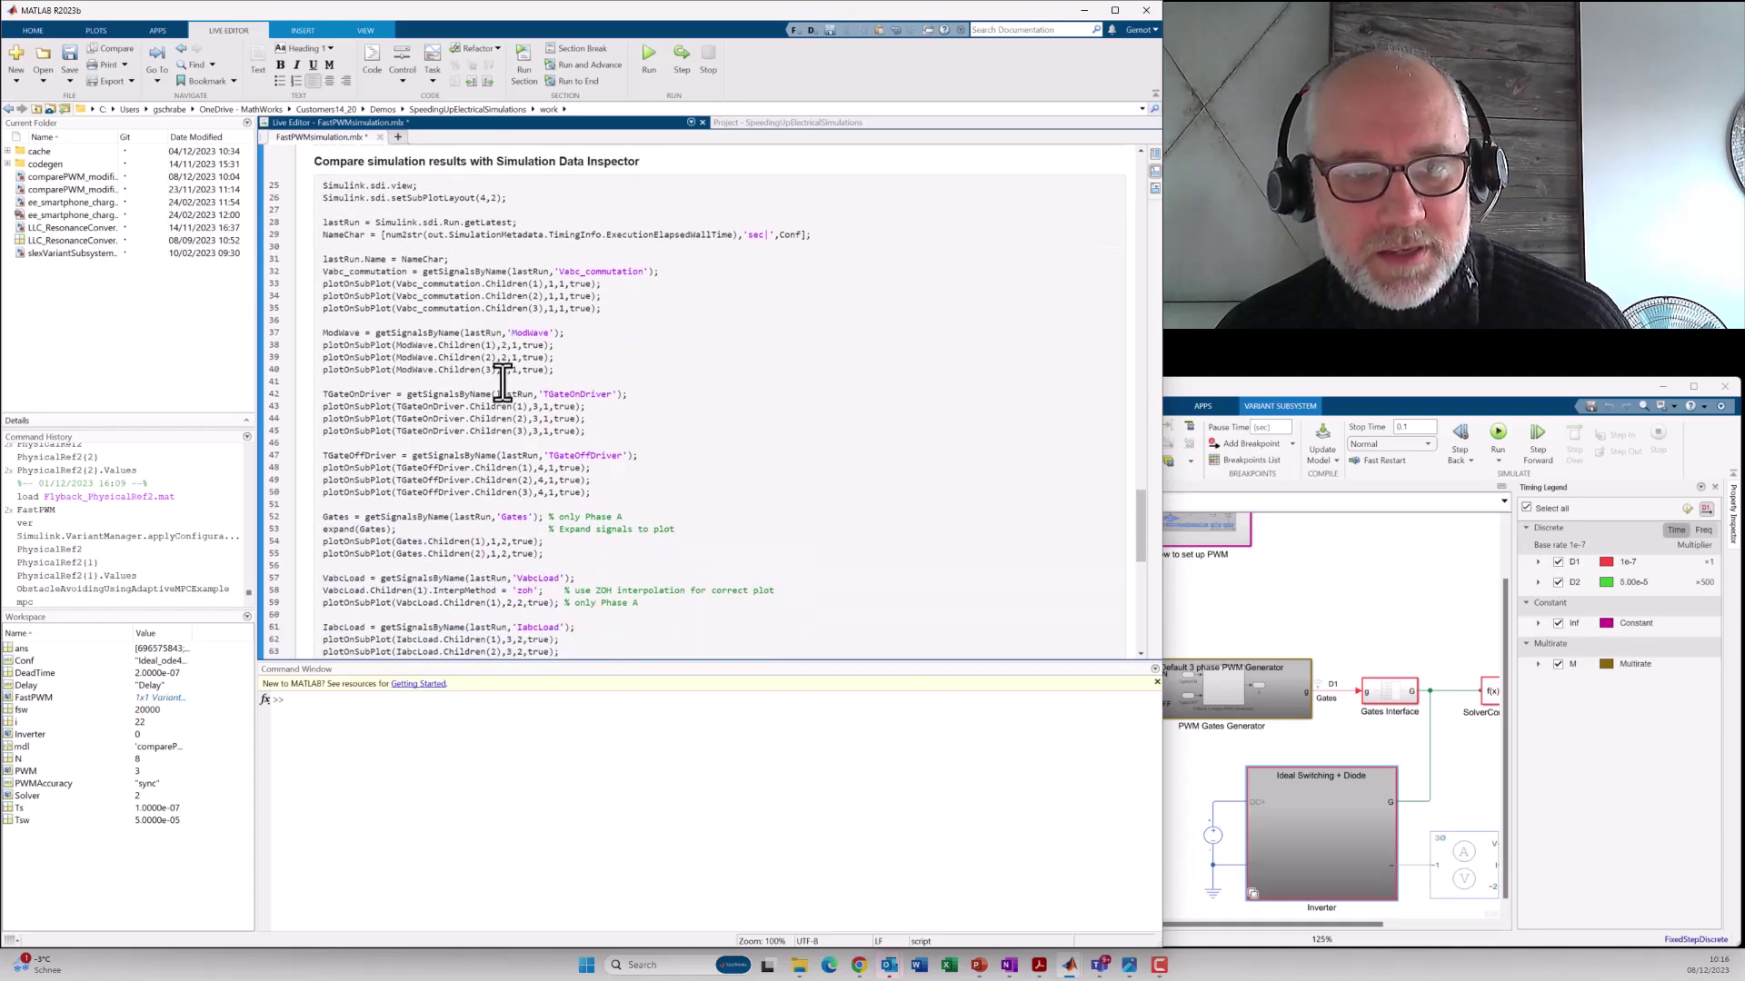
pyautogui.scroll(-1, 371, 175)
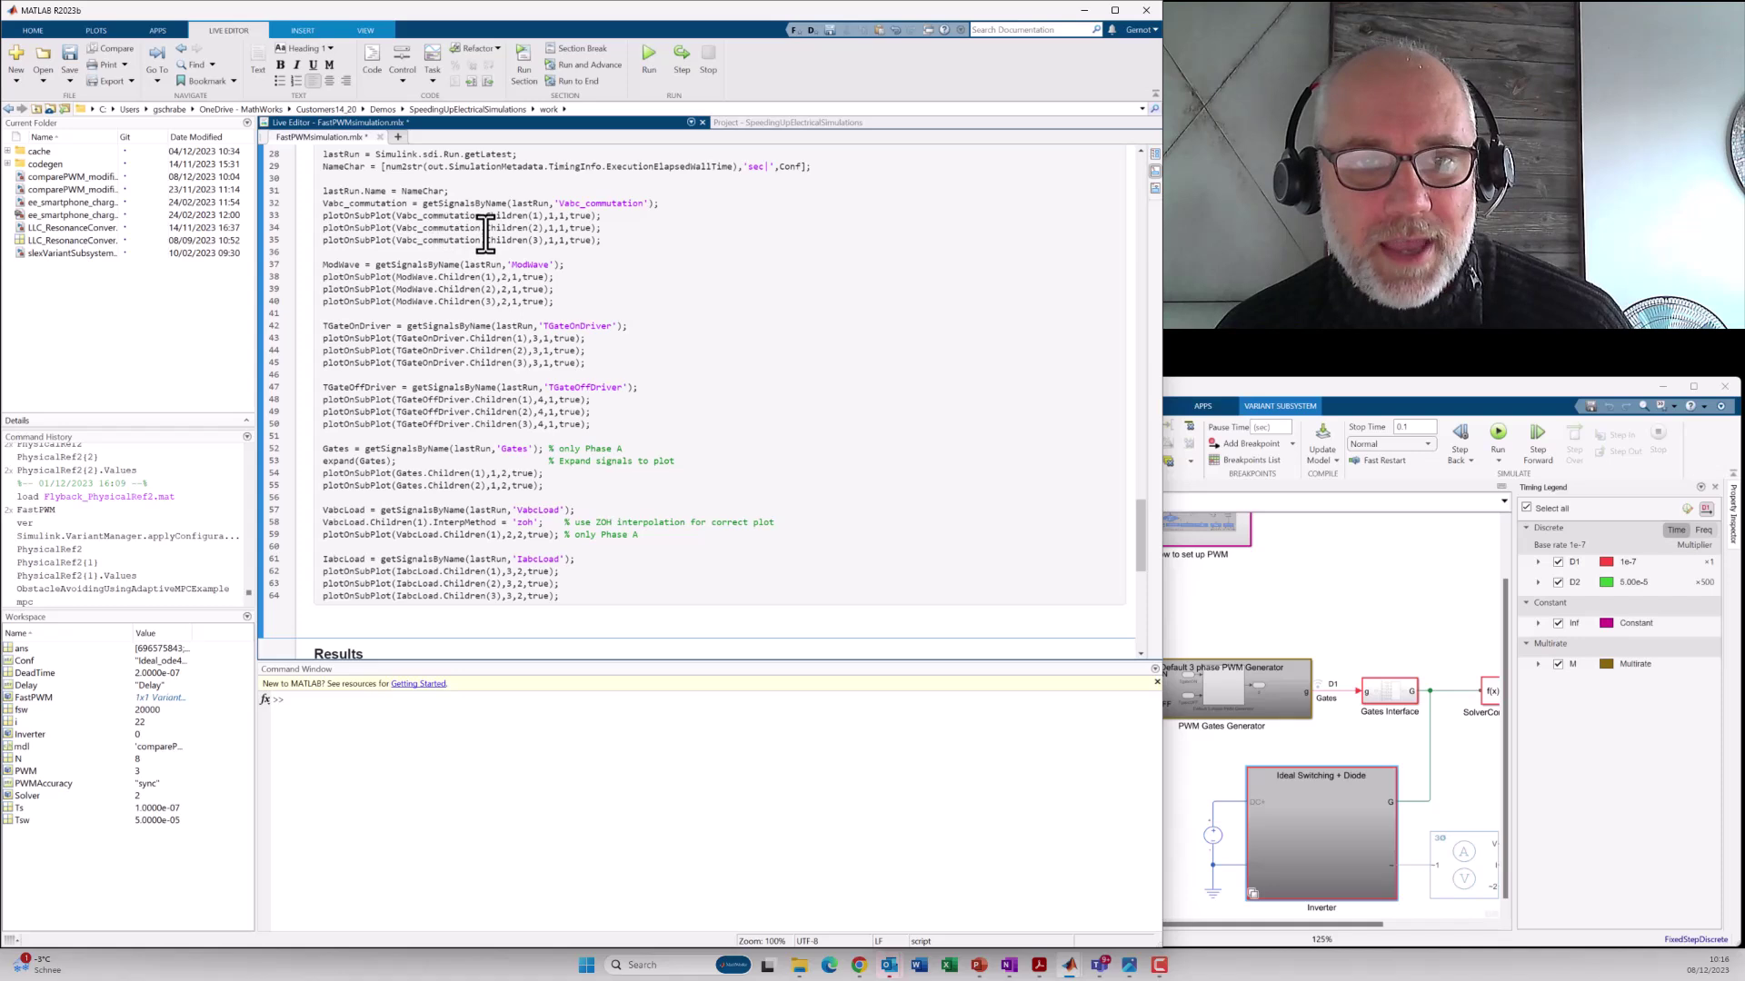
# Step: Run the rest of the script to simulate the ode4 configuration and plot its signals in SDI
pyautogui.click(587, 63)
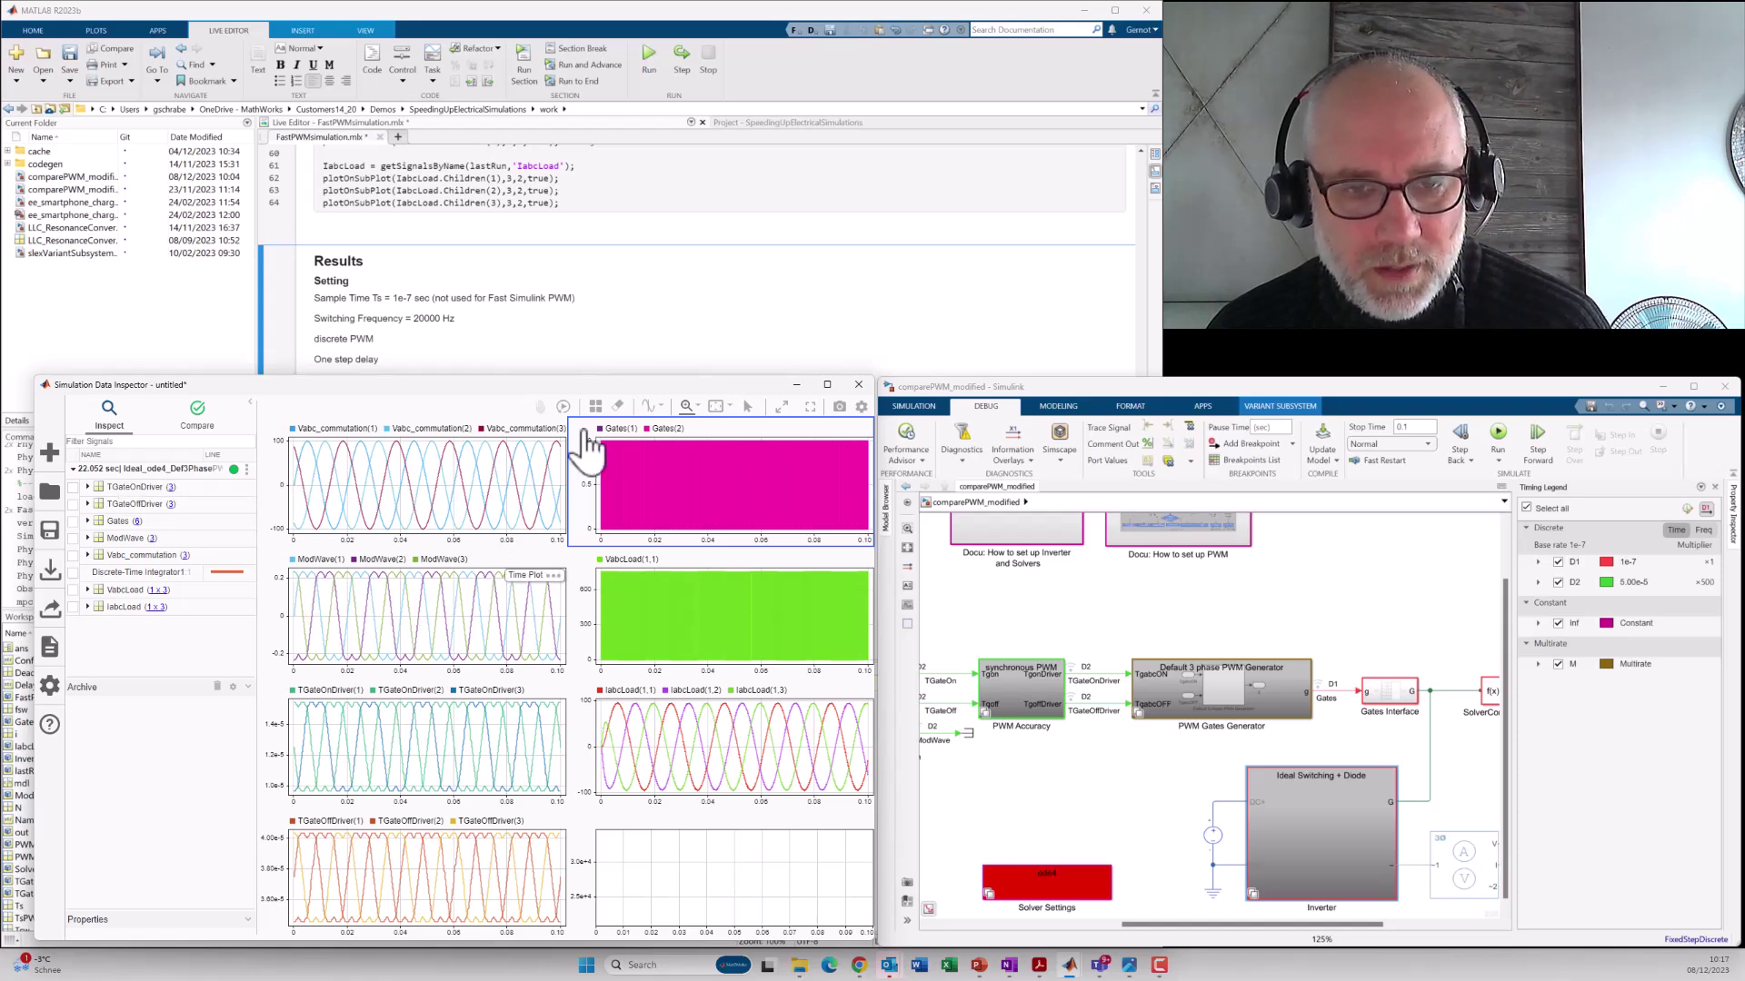
pyautogui.scroll(5, 601, 251)
pyautogui.scroll(5, 601, 252)
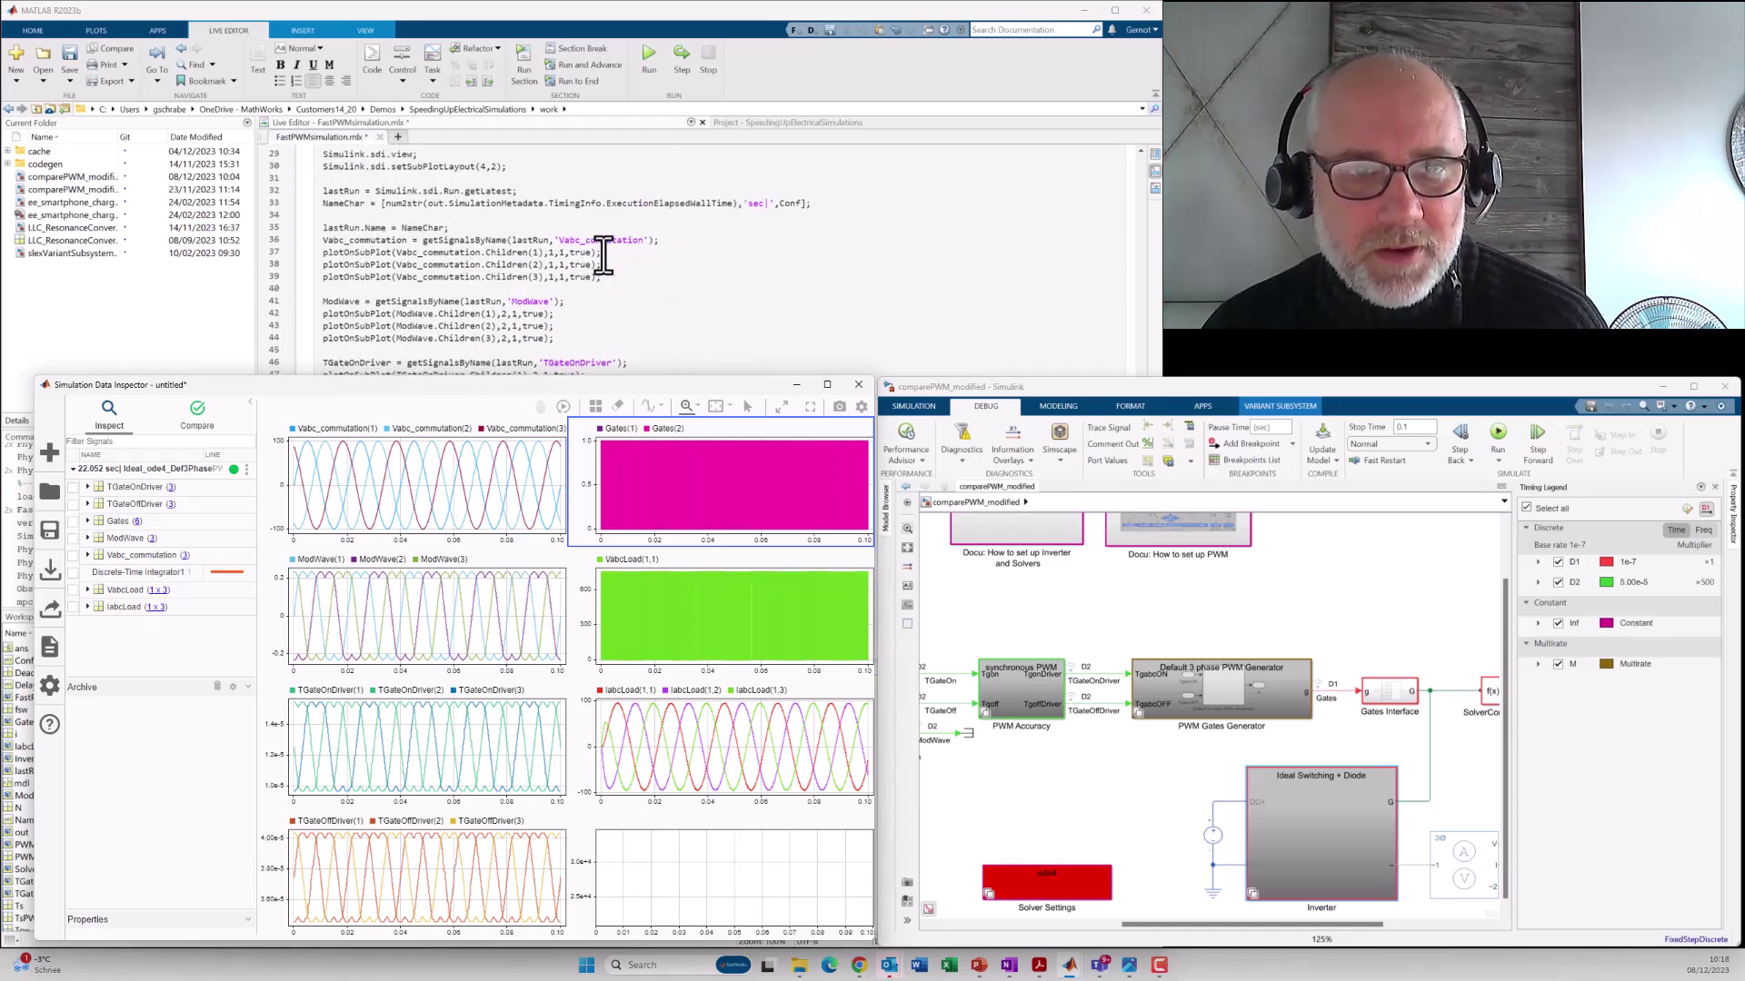
pyautogui.scroll(5, 601, 253)
pyautogui.scroll(5, 601, 253)
pyautogui.scroll(2, 603, 253)
pyautogui.scroll(3, 603, 253)
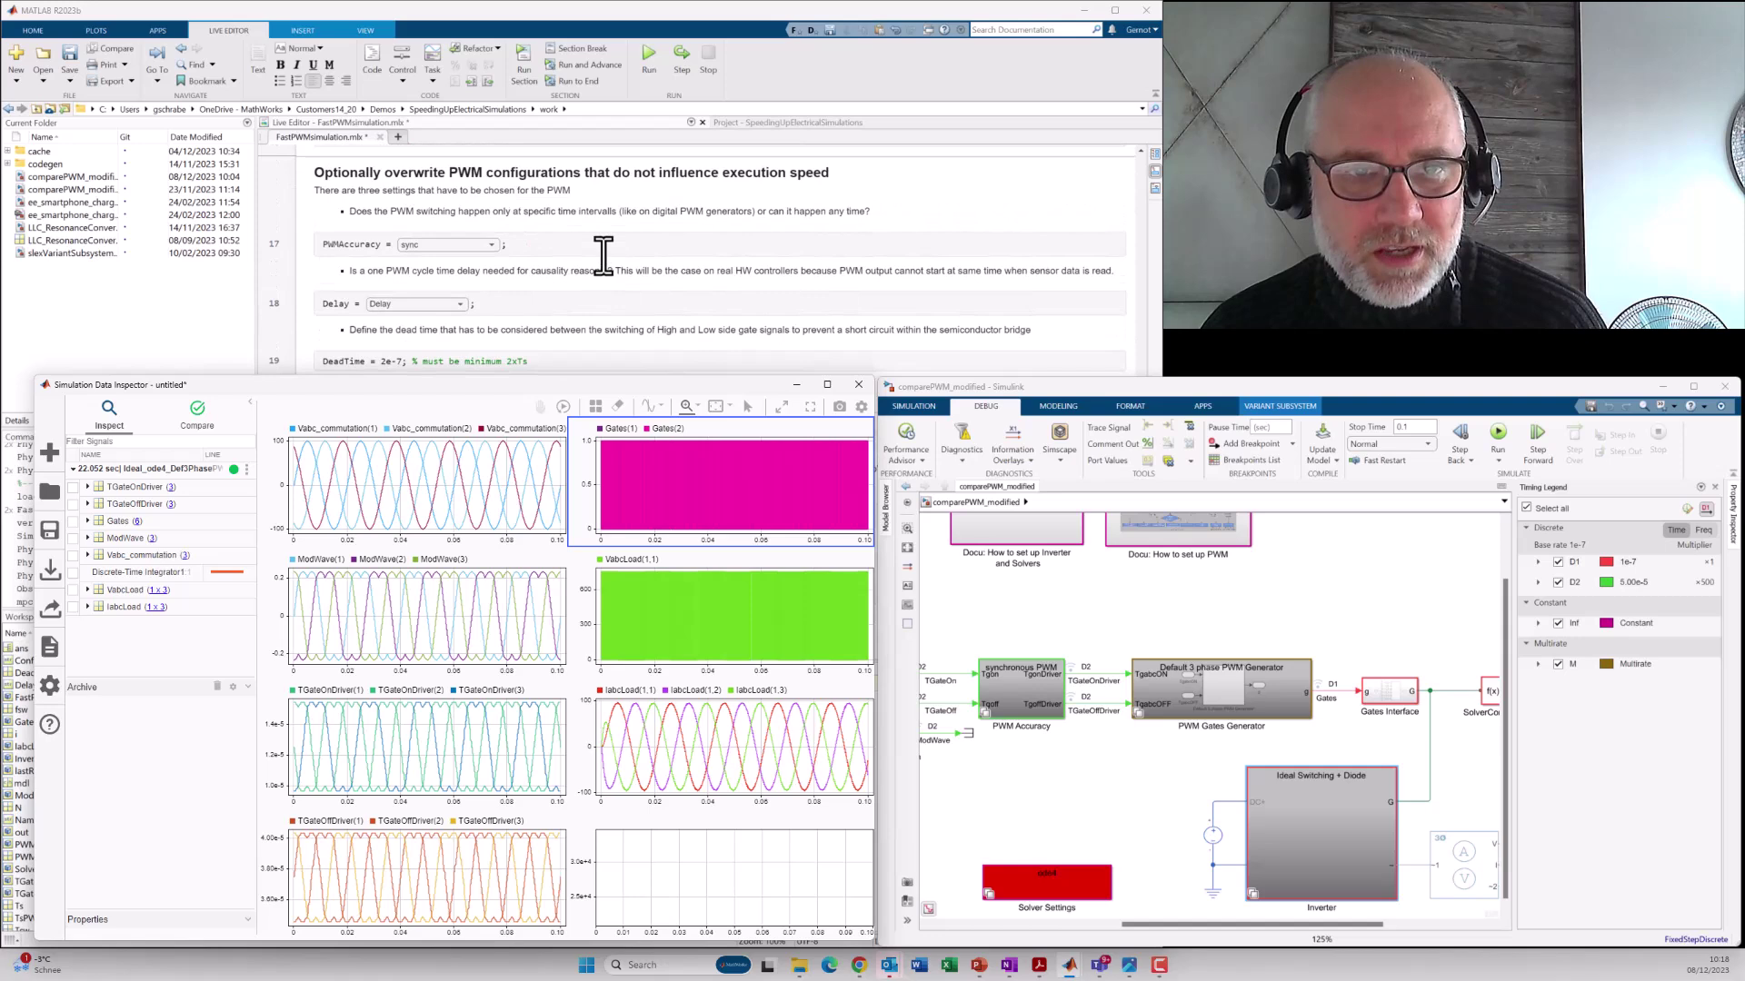
pyautogui.scroll(3, 602, 253)
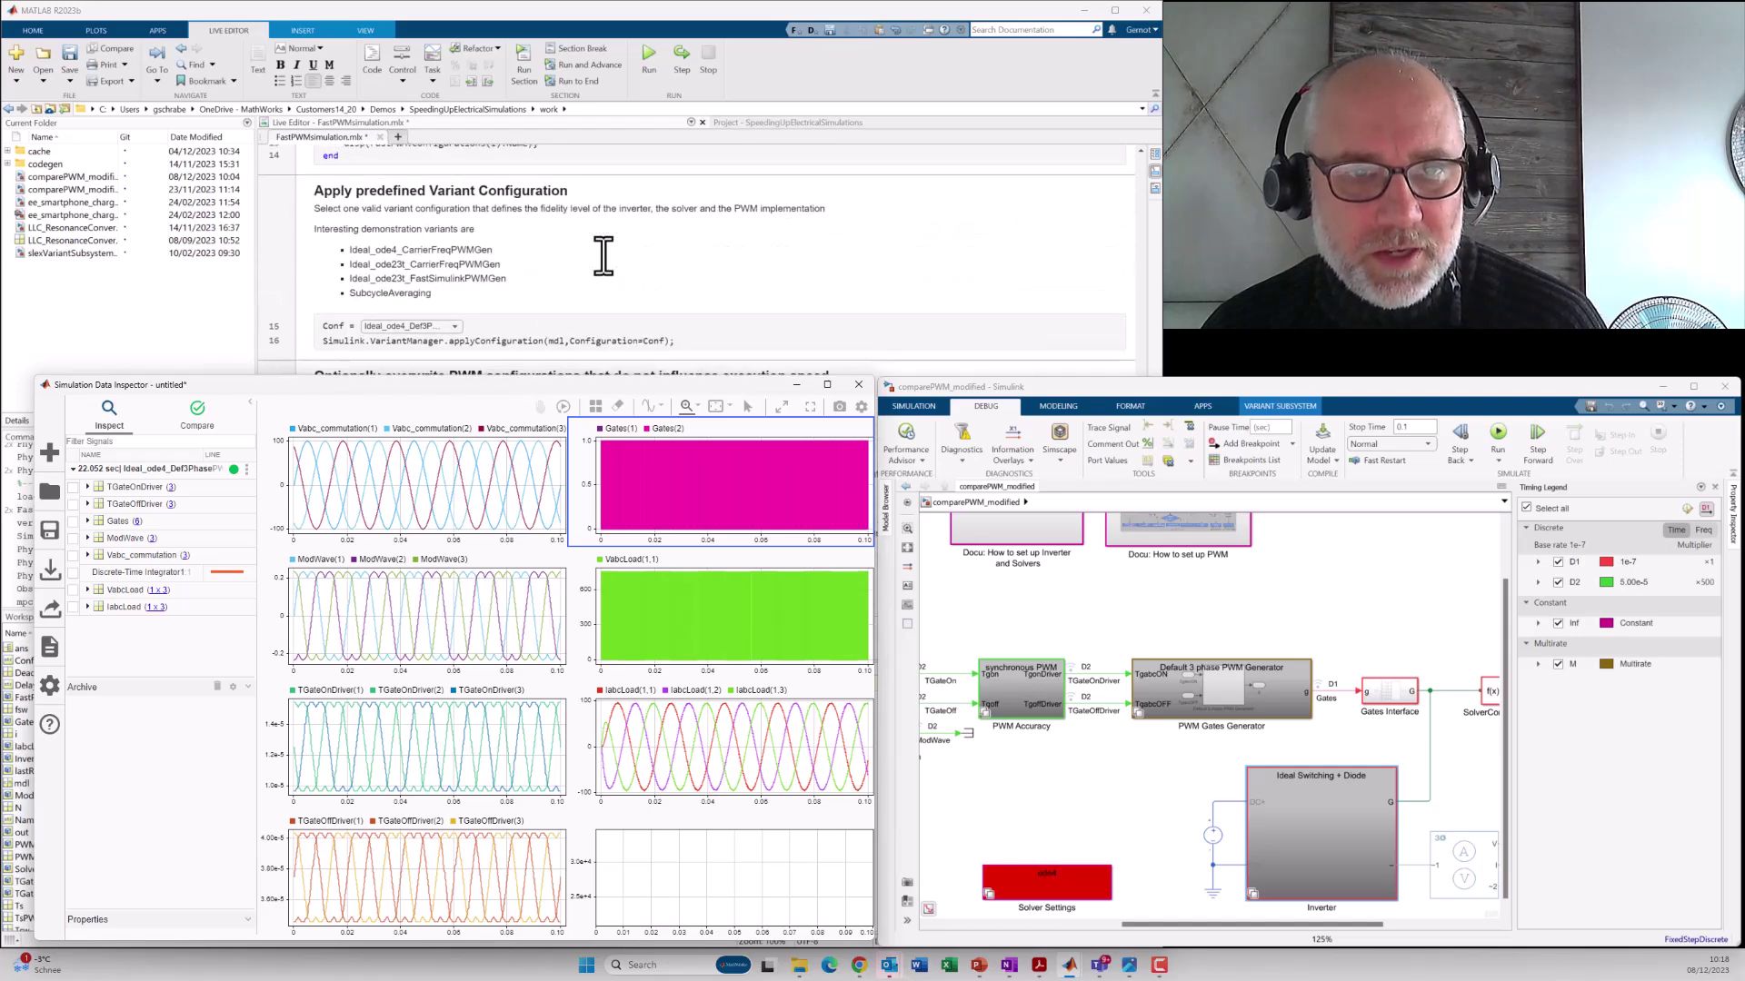
pyautogui.click(454, 327)
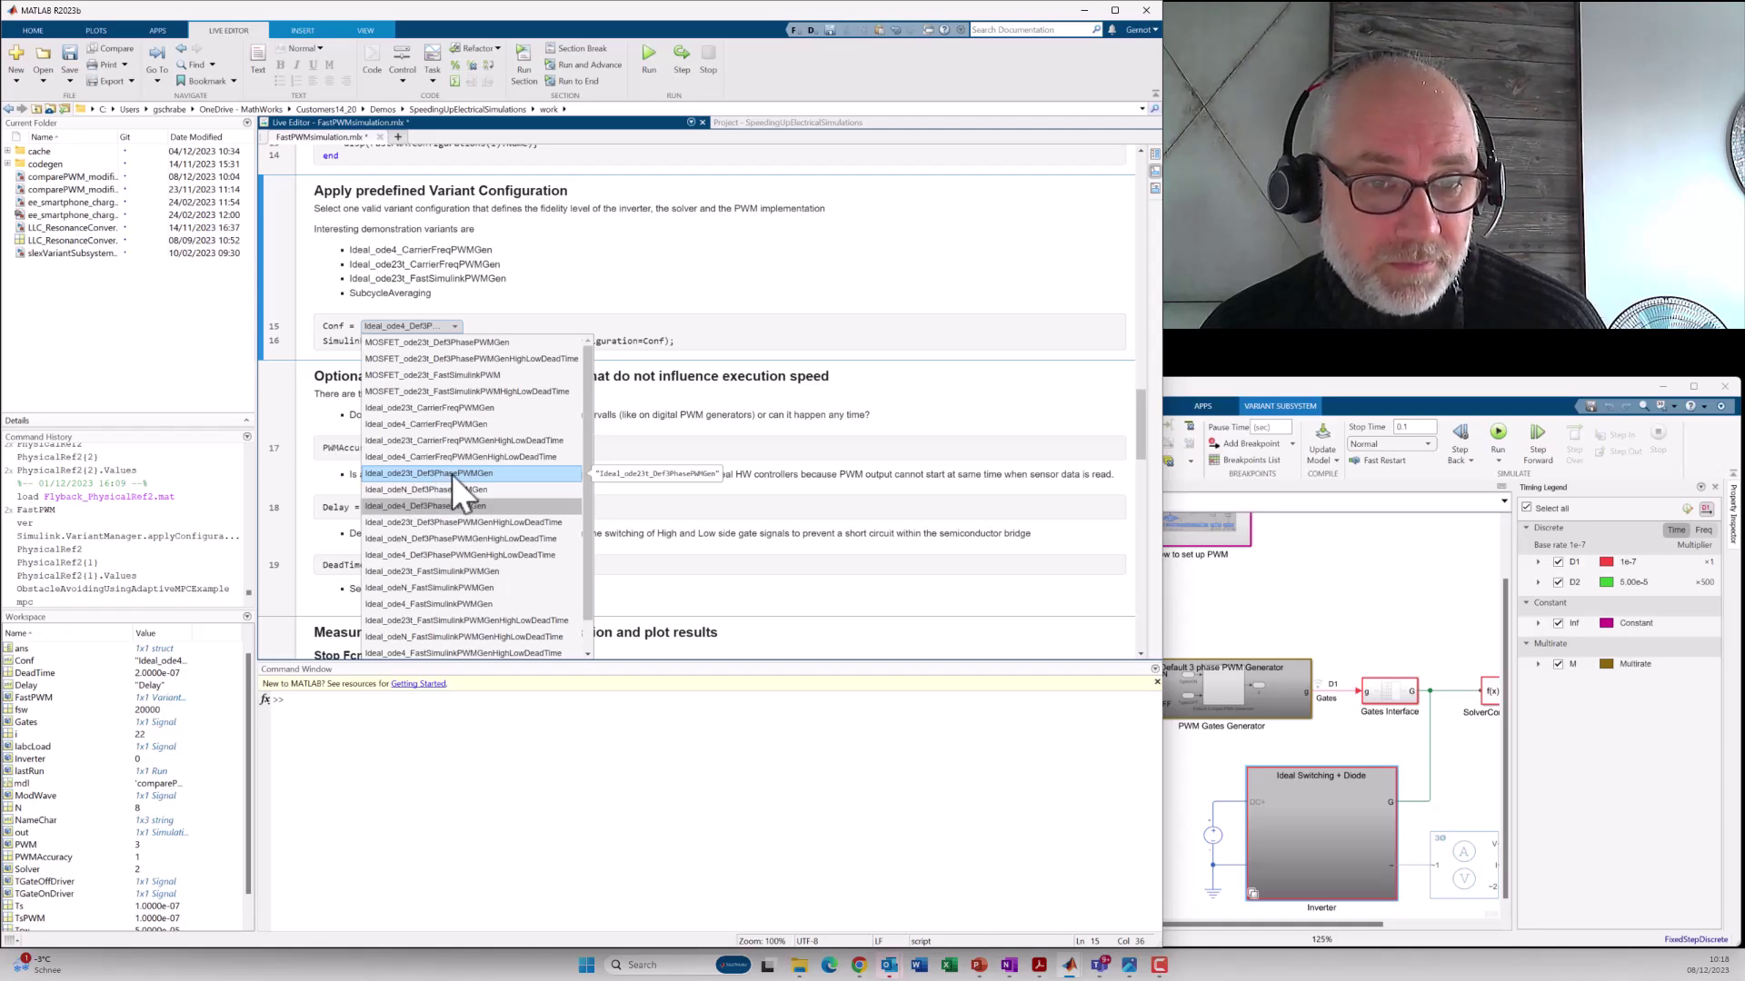
# Step: Simulate with Ideal_ode23t_Def3PhasePWMGen, producing an 11.003 s run, and bring up the model
pyautogui.click(452, 474)
pyautogui.scroll(-5, 580, 375)
pyautogui.scroll(-1, 579, 372)
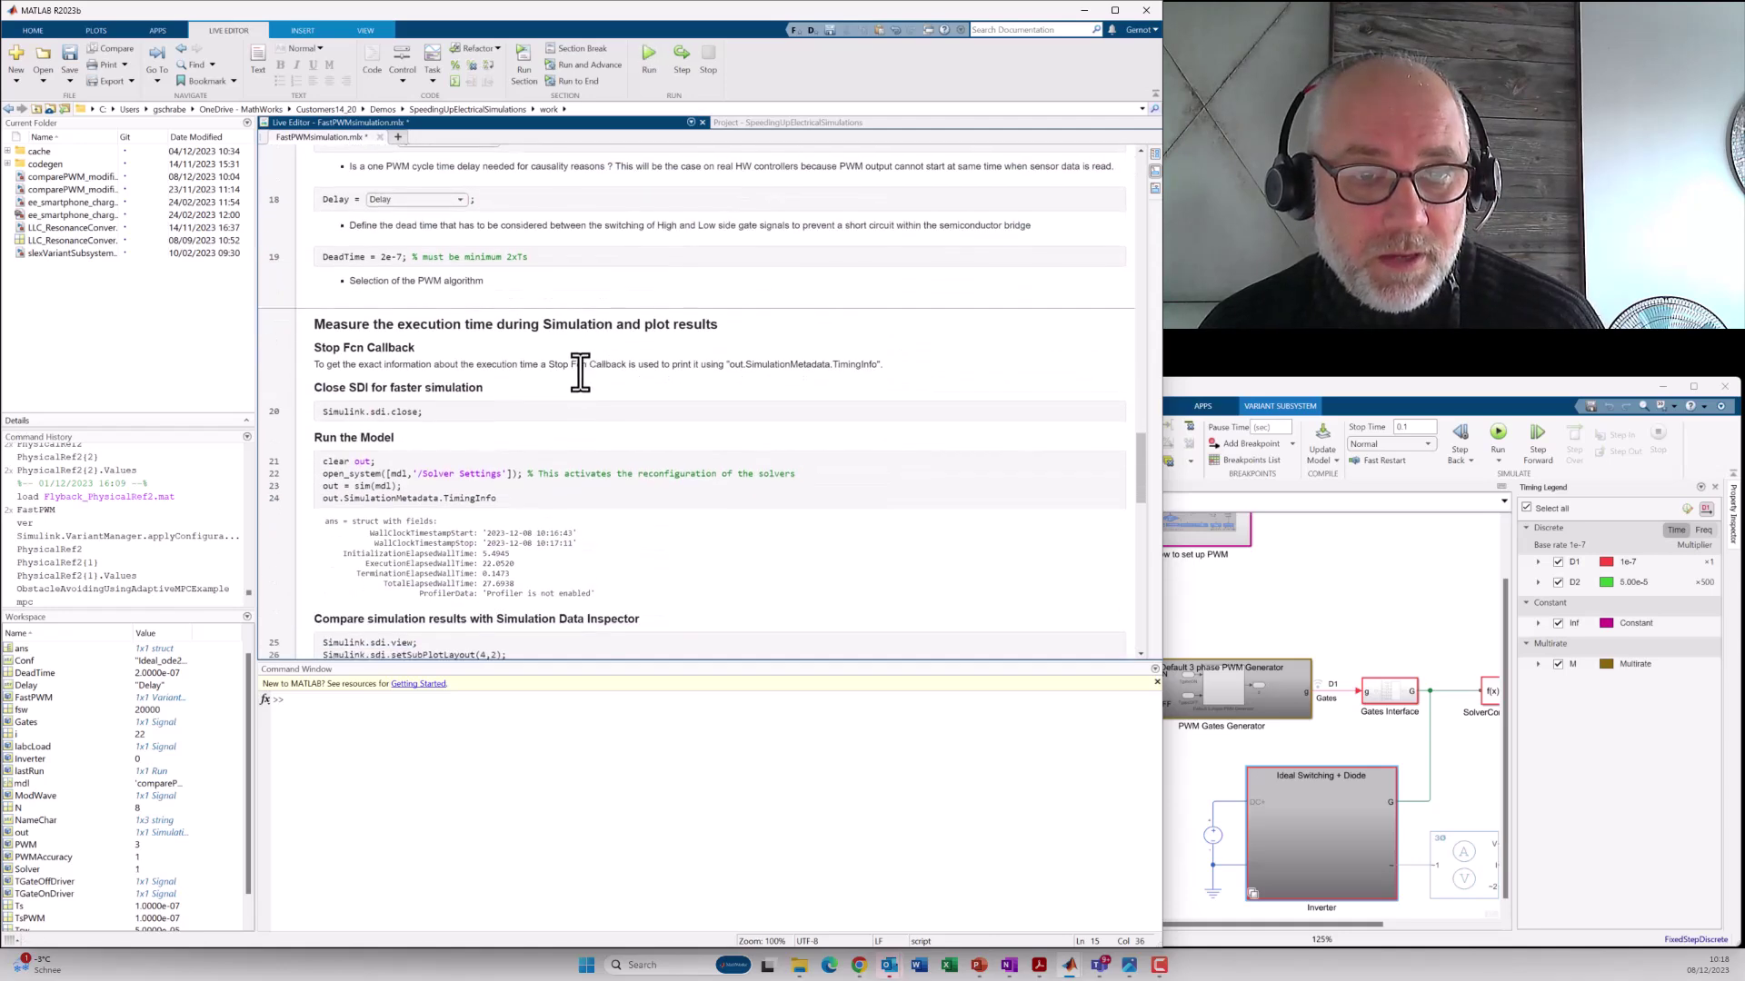
pyautogui.click(579, 387)
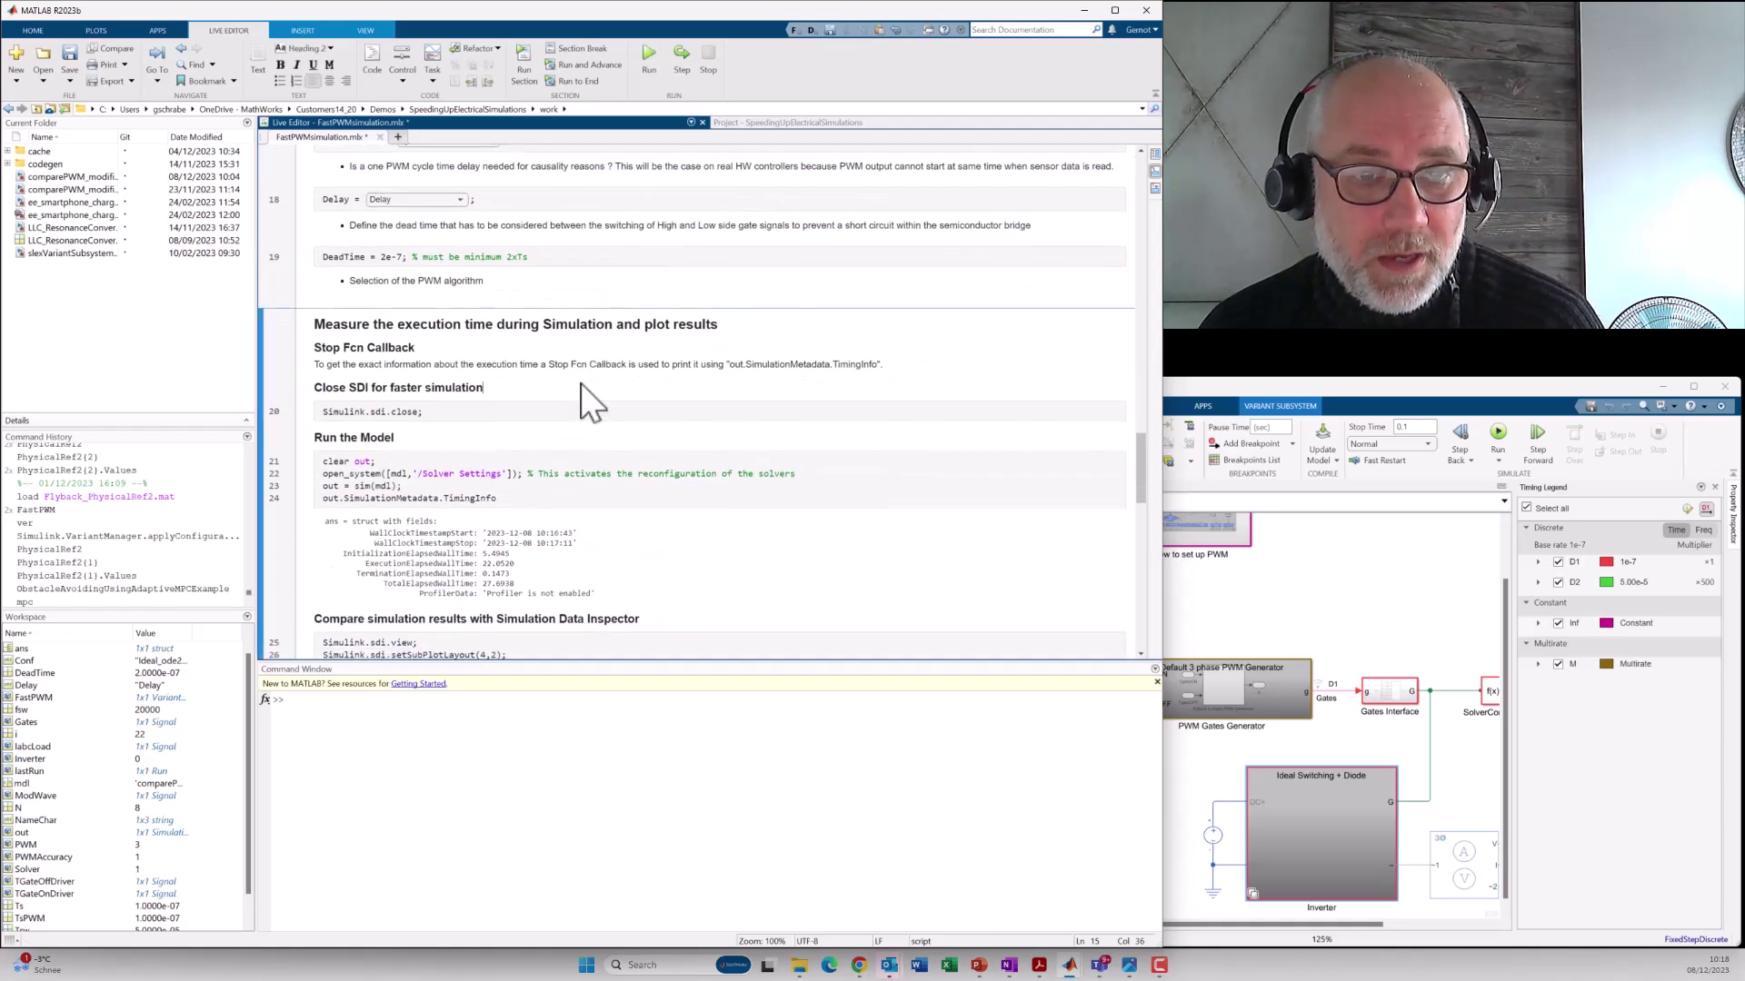
pyautogui.click(526, 57)
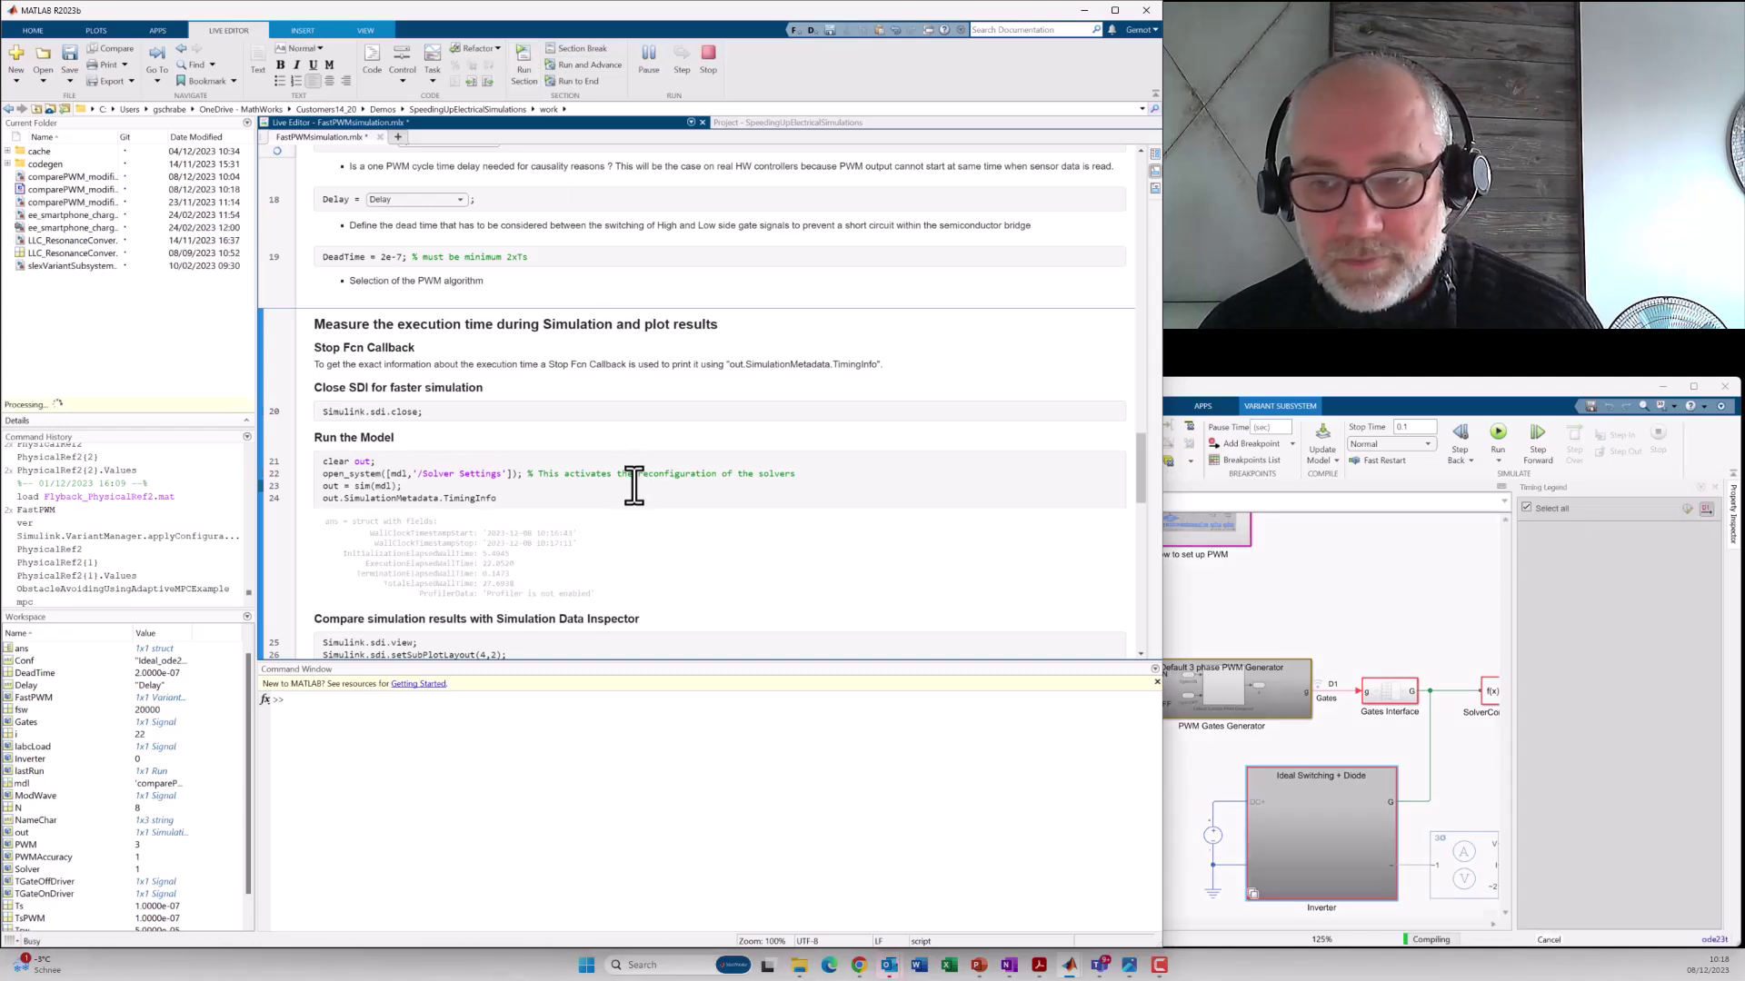
pyautogui.click(1429, 386)
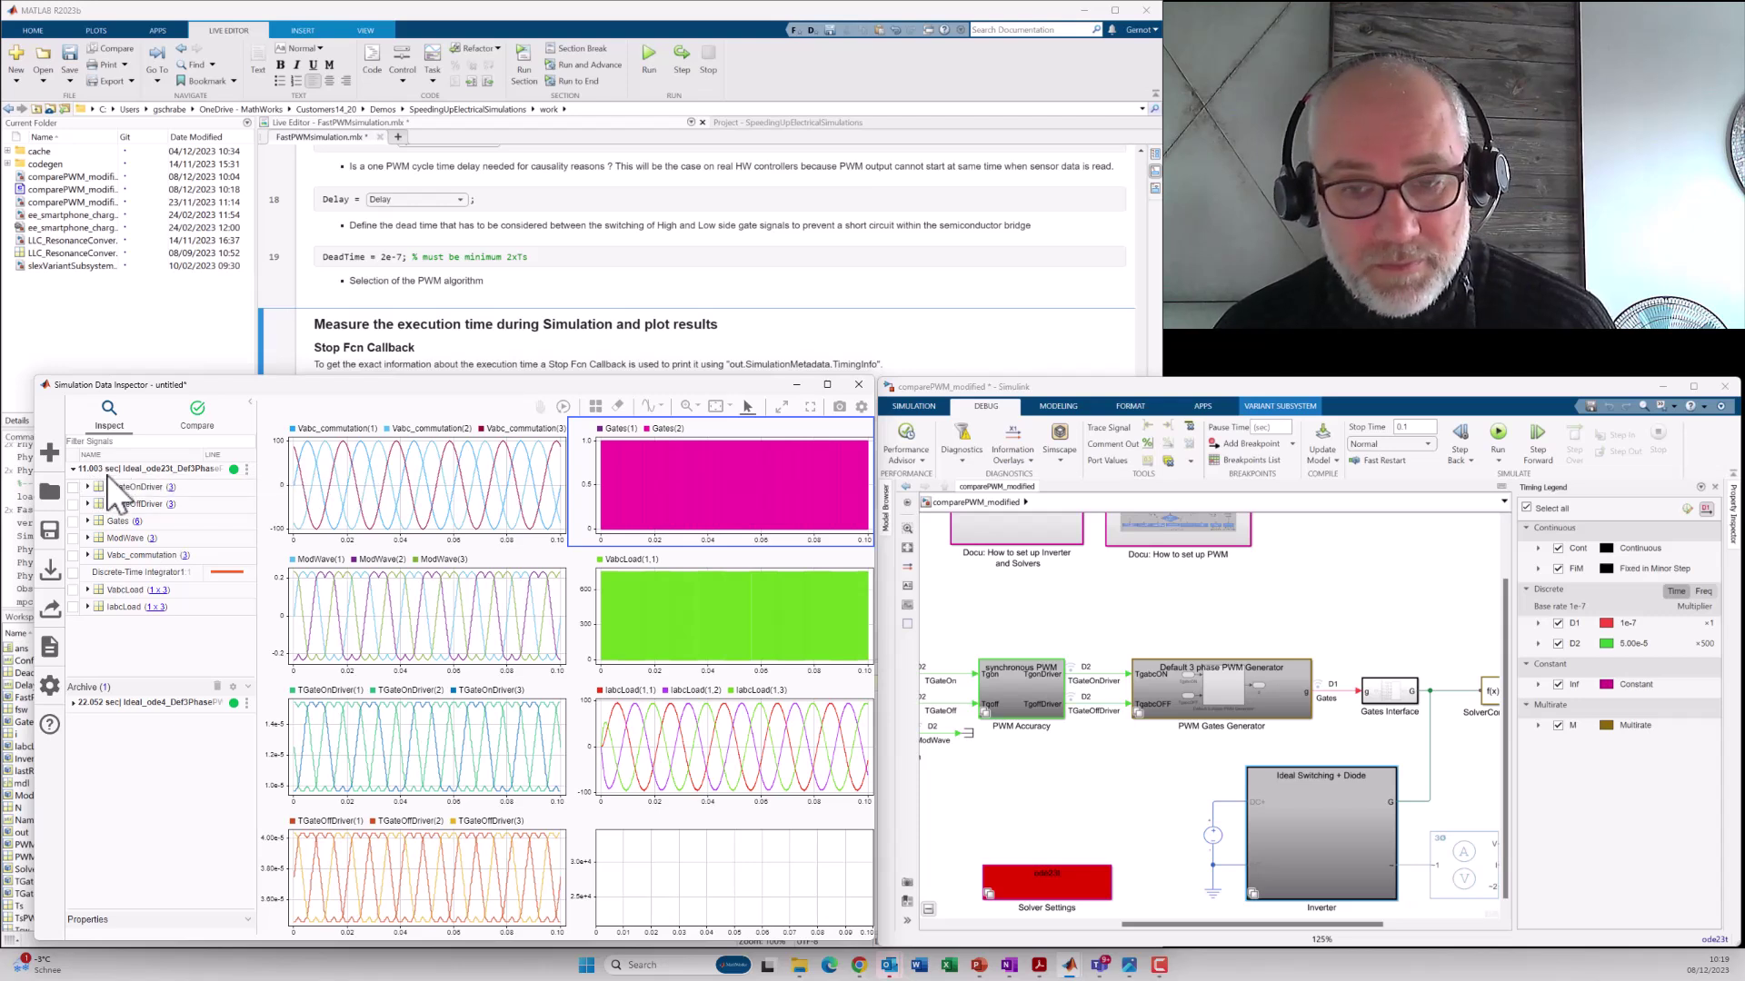
pyautogui.scroll(1, 629, 287)
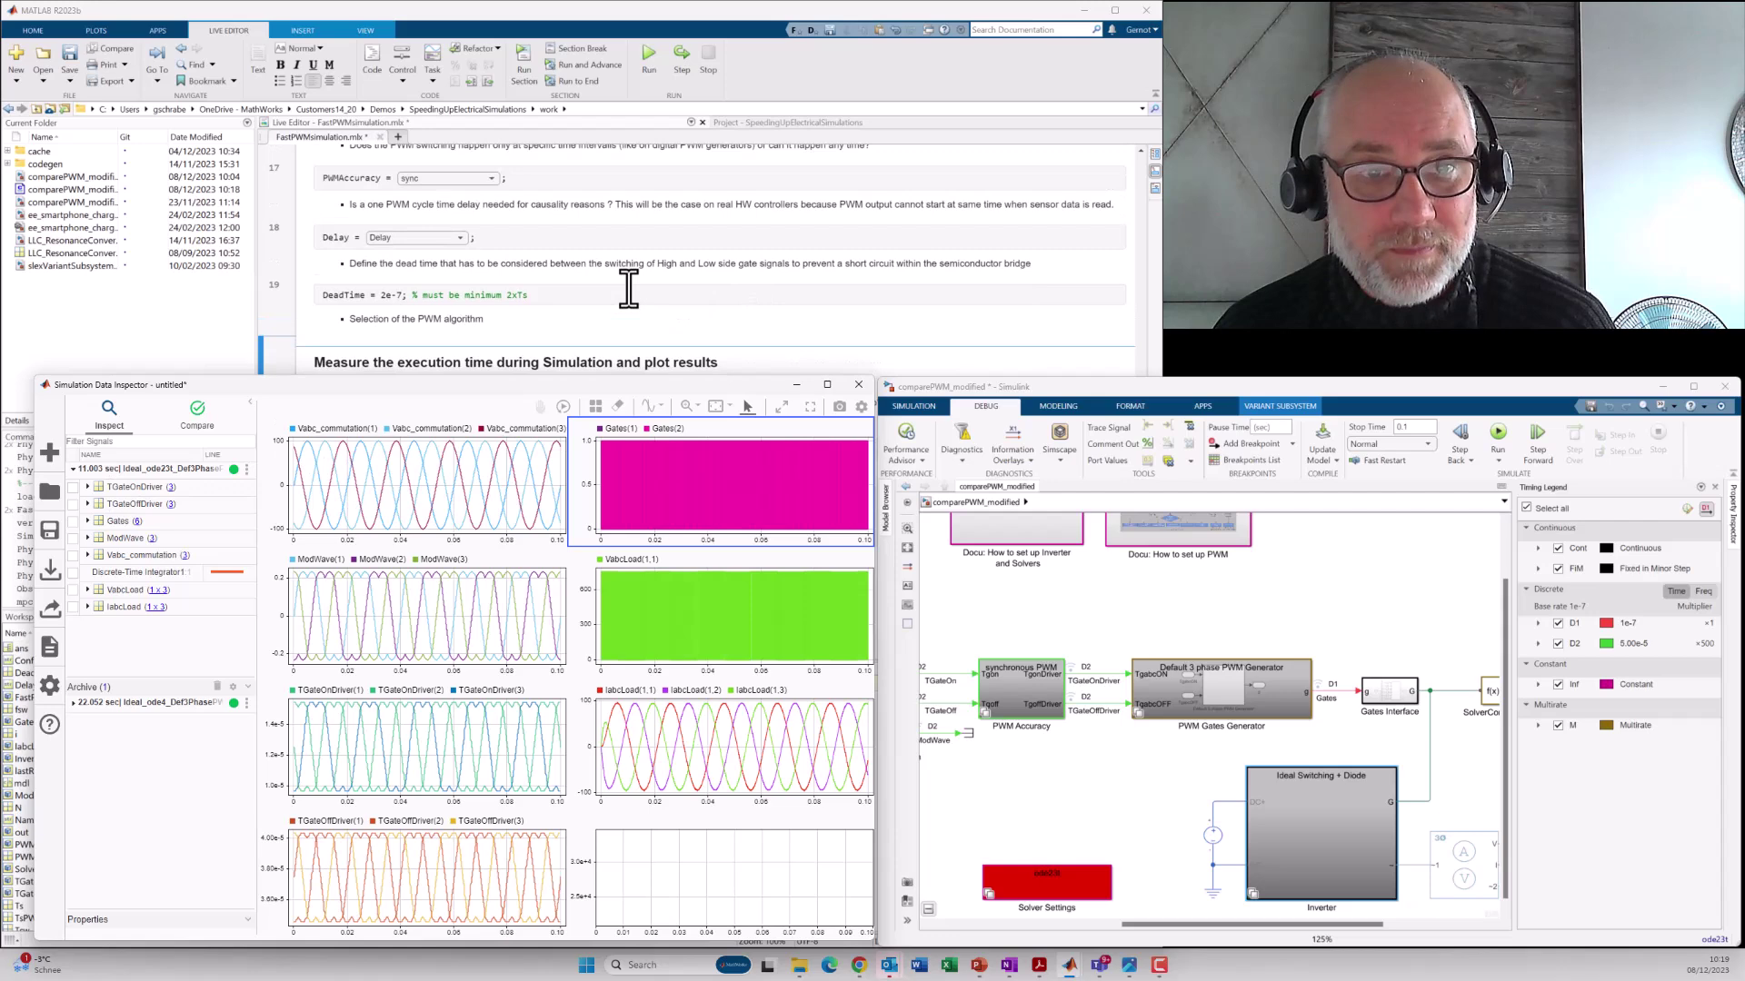
pyautogui.scroll(5, 573, 285)
# Step: Switch Conf to Ideal_odeN_FastSimulinkPWMGen and rerun the model, yielding a 1.4341 s run
pyautogui.click(496, 282)
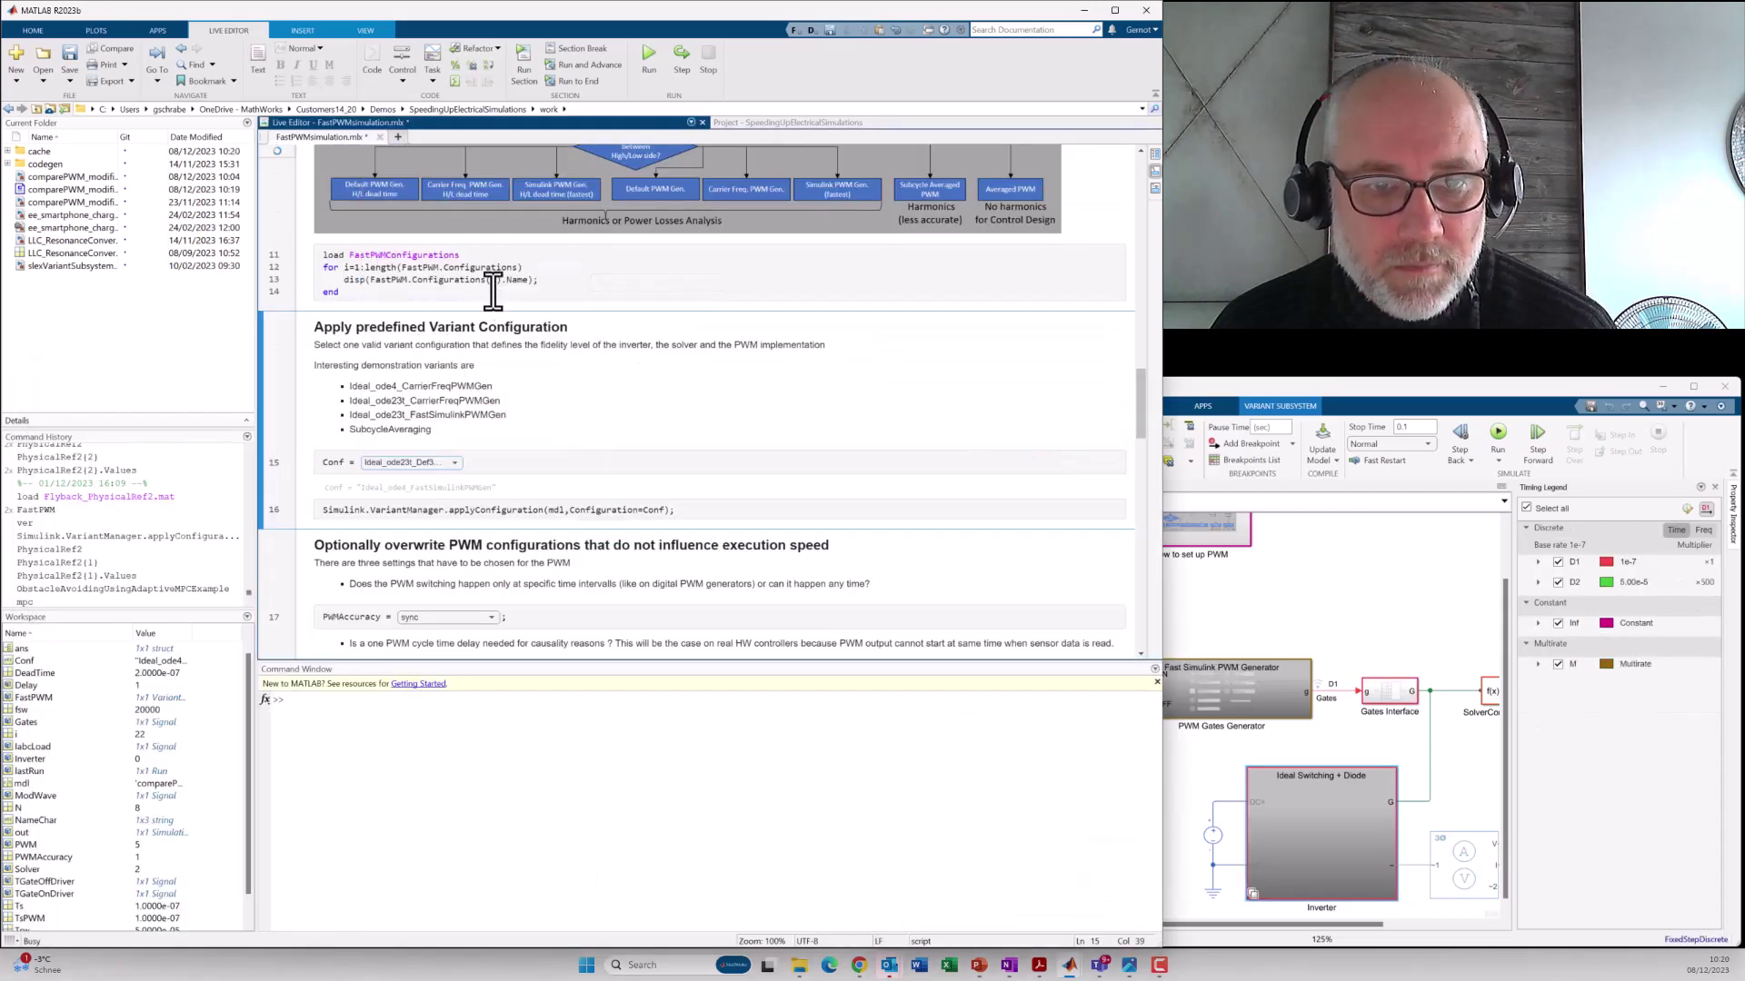
pyautogui.click(457, 467)
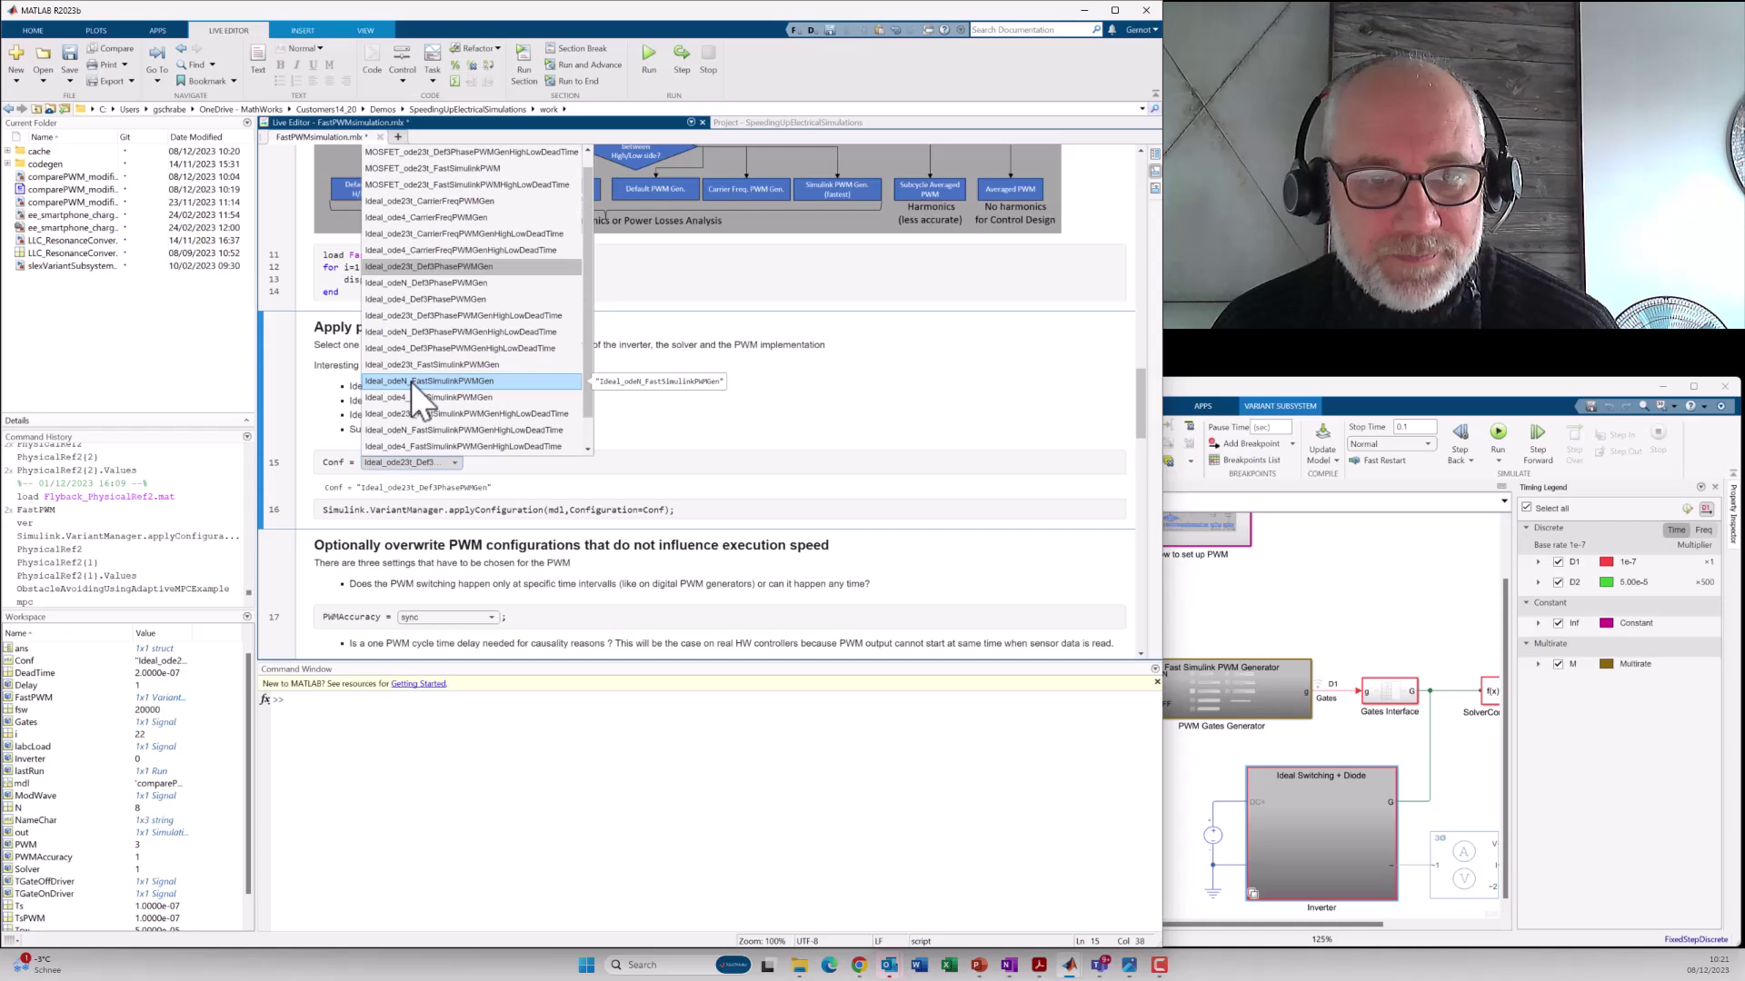
pyautogui.click(410, 382)
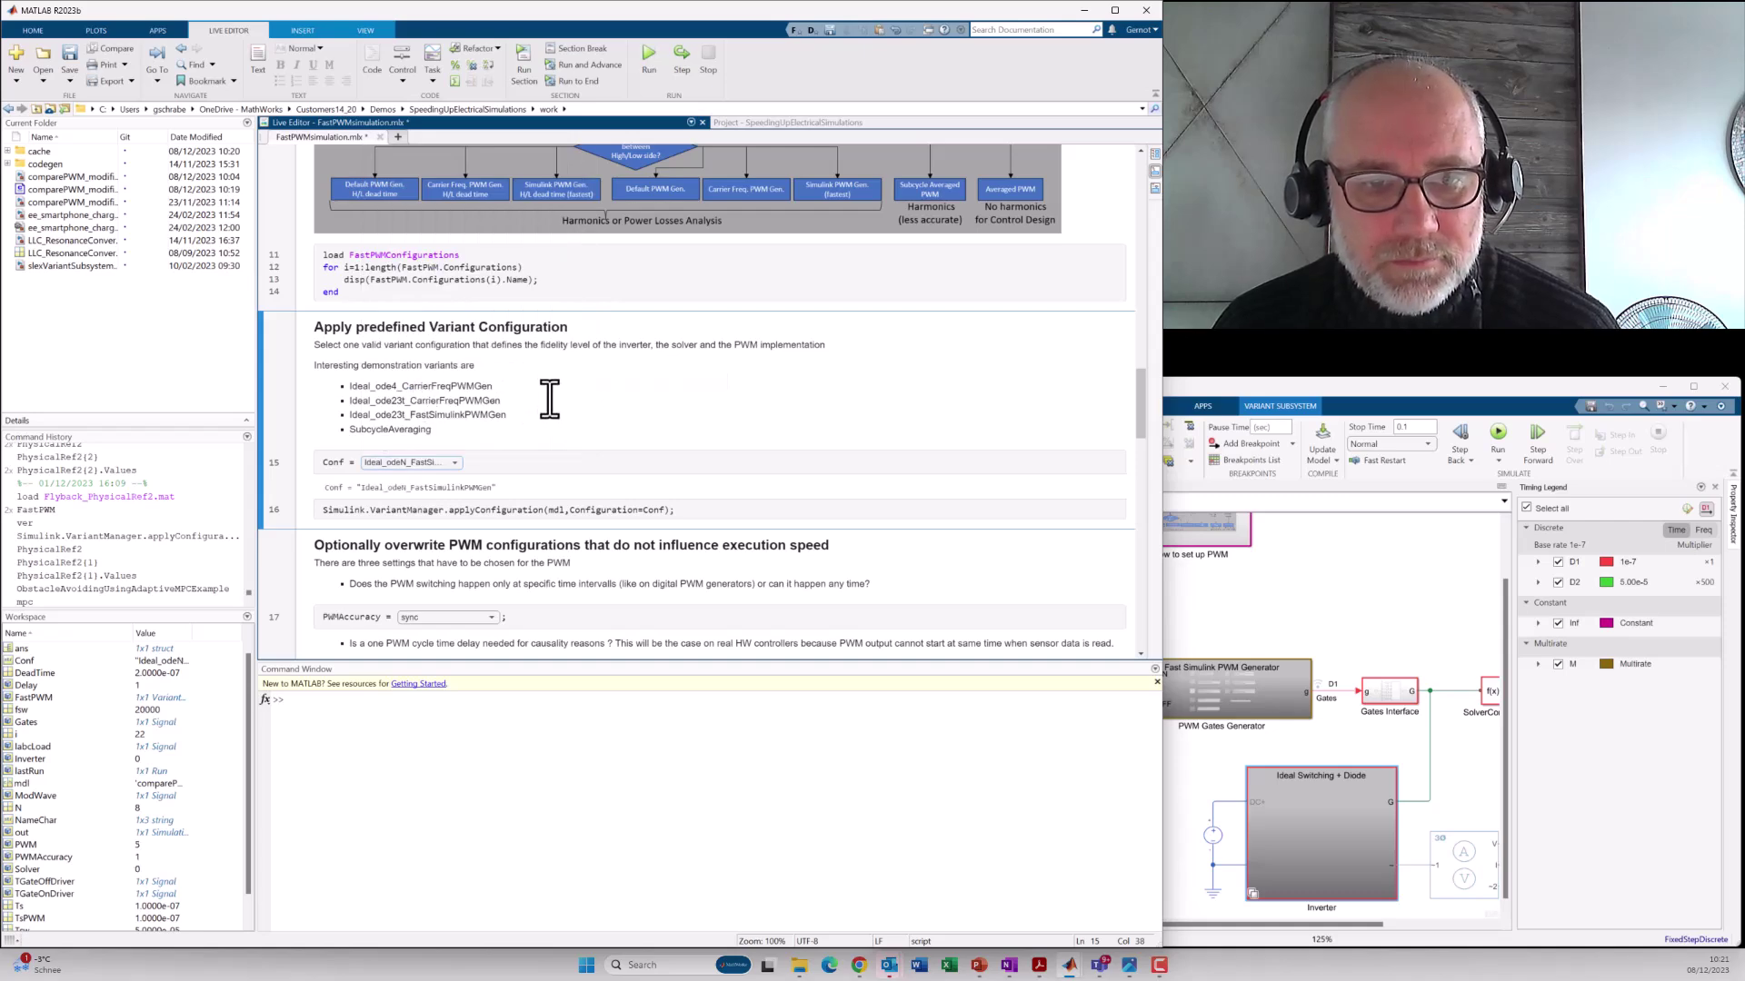
pyautogui.scroll(-1, 549, 397)
pyautogui.scroll(-2, 550, 403)
pyautogui.scroll(-3, 551, 409)
pyautogui.scroll(-3, 554, 415)
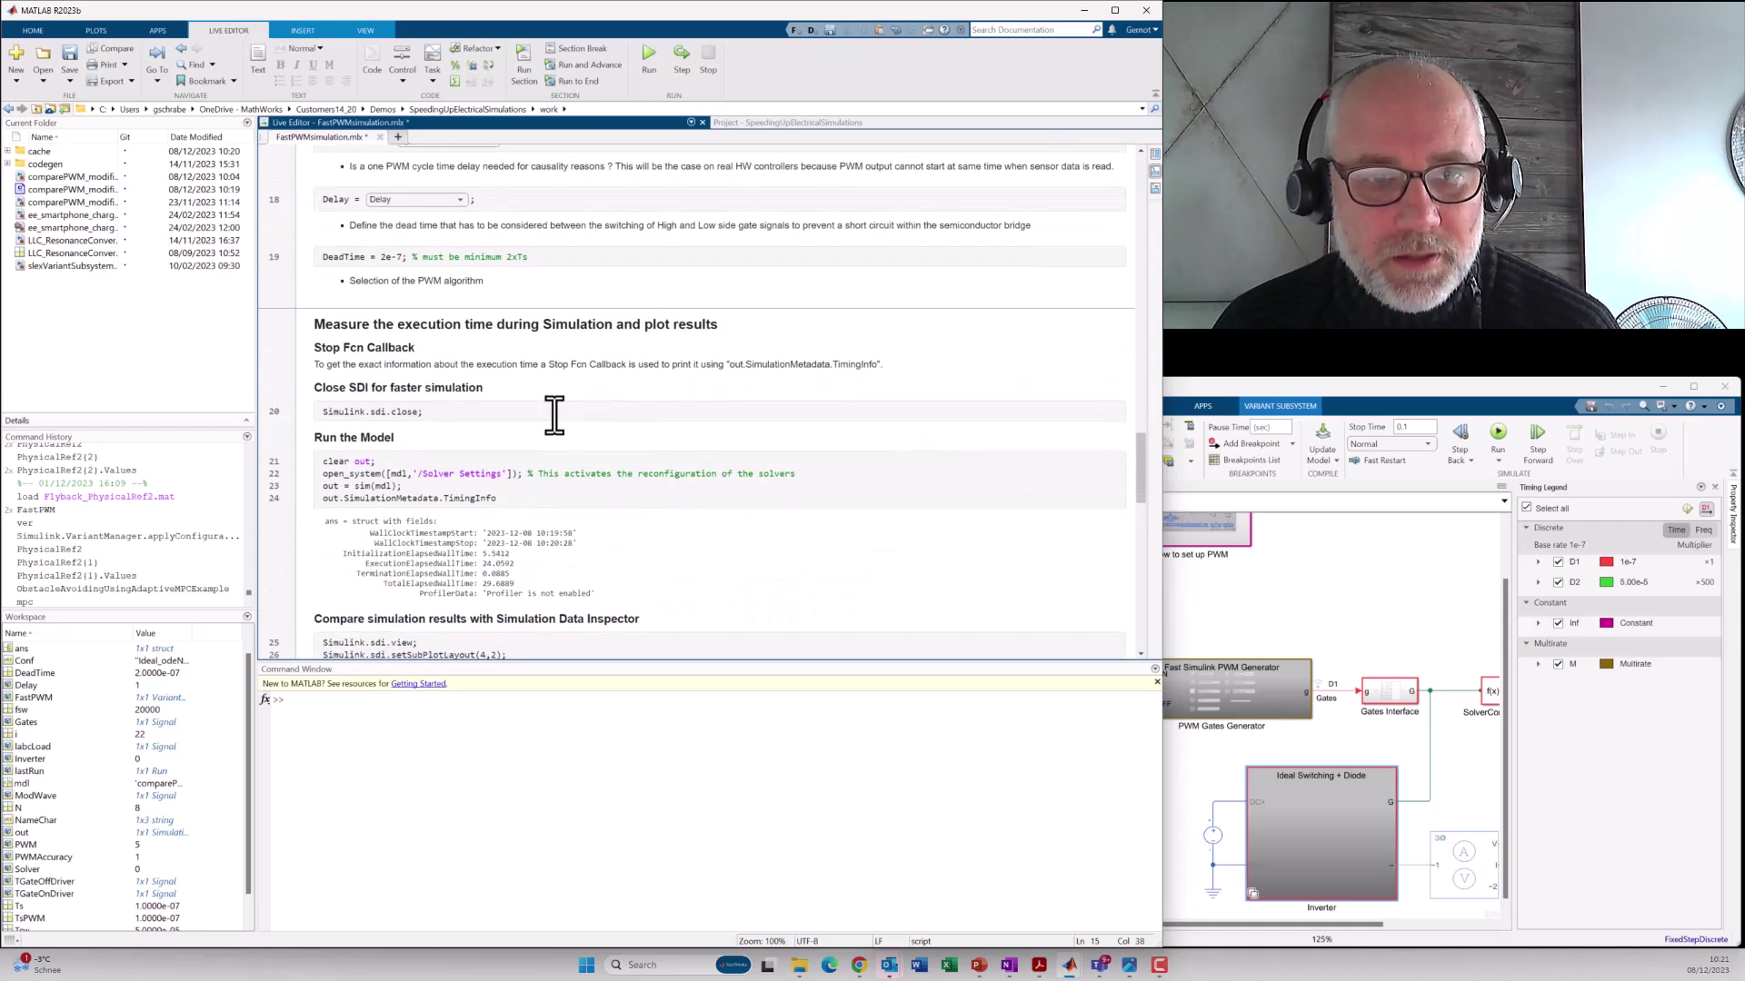
pyautogui.click(553, 416)
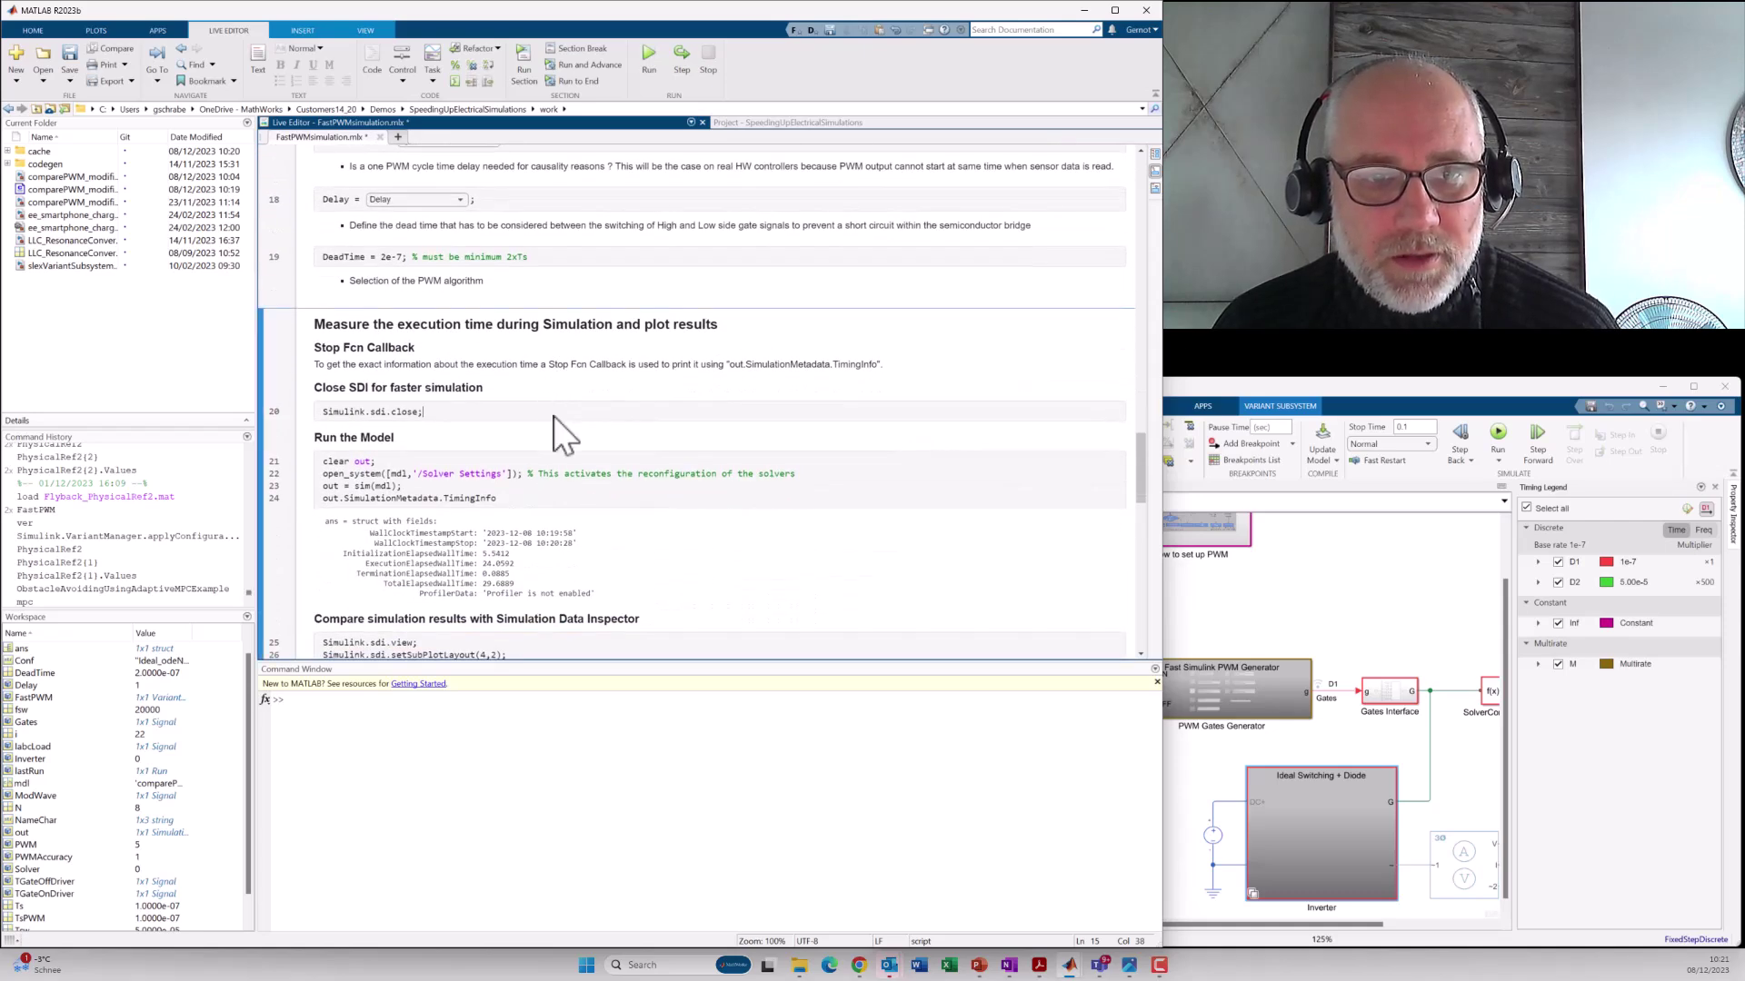
pyautogui.click(528, 56)
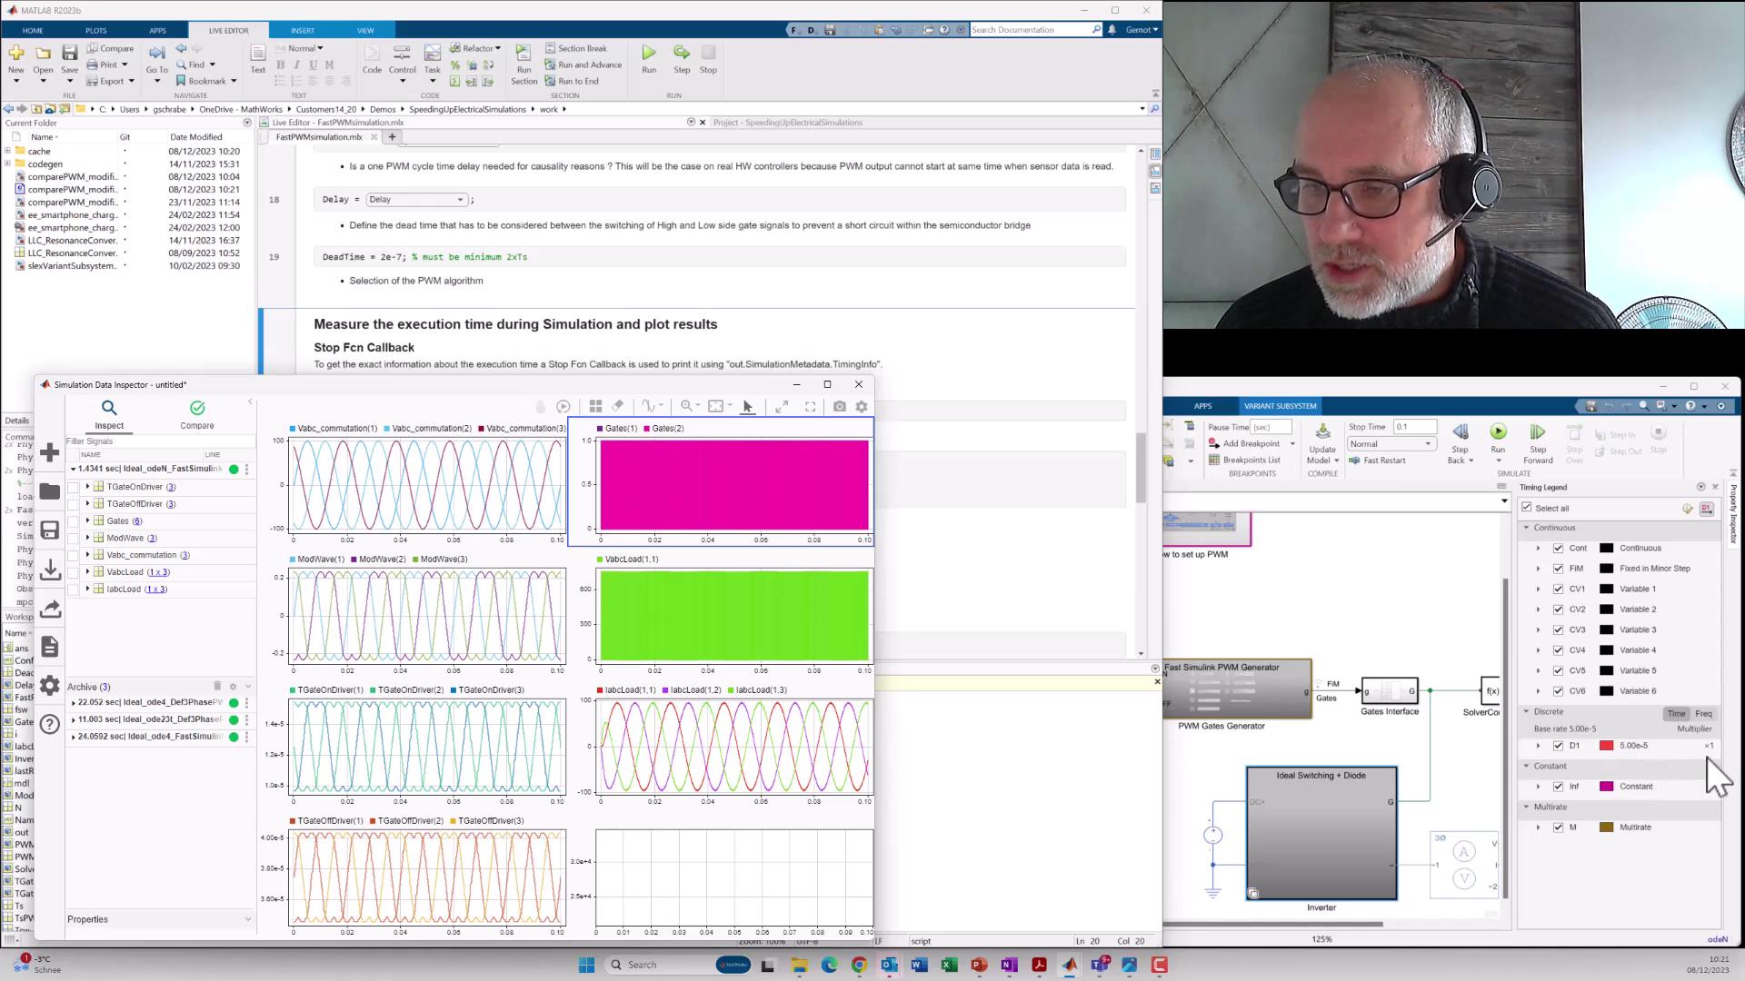
pyautogui.click(1260, 382)
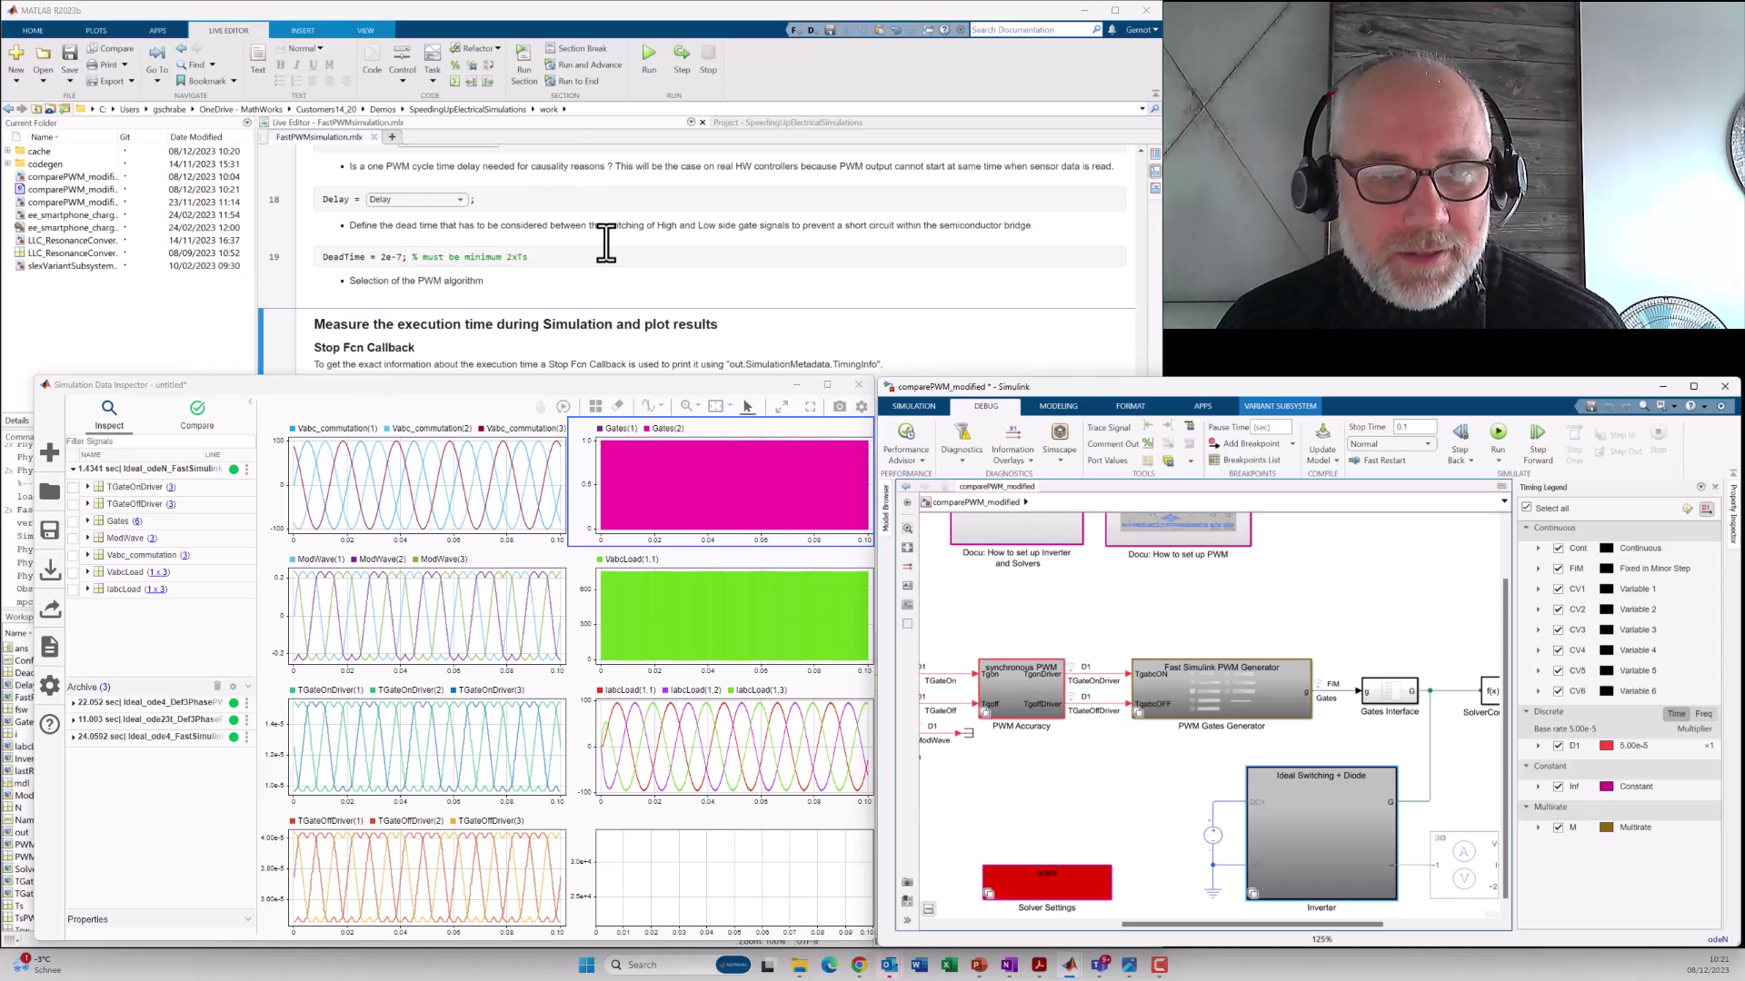
pyautogui.scroll(5, 596, 255)
pyautogui.scroll(5, 596, 260)
pyautogui.scroll(3, 595, 262)
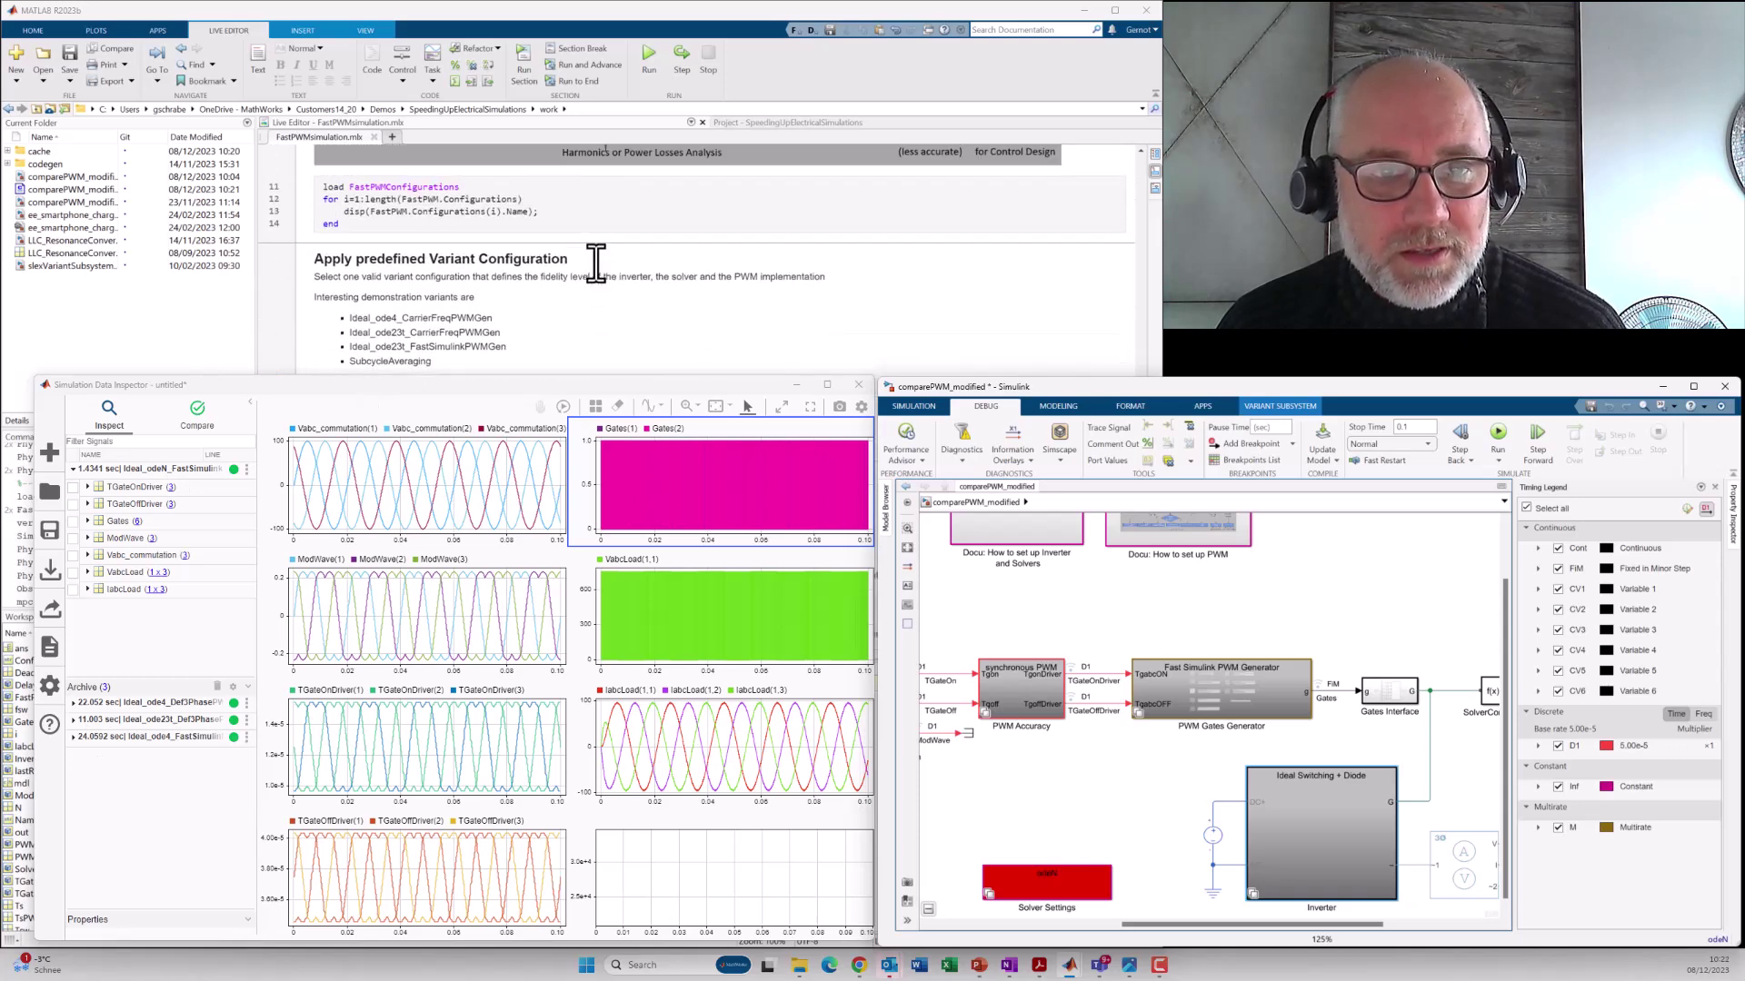
pyautogui.scroll(-3, 596, 263)
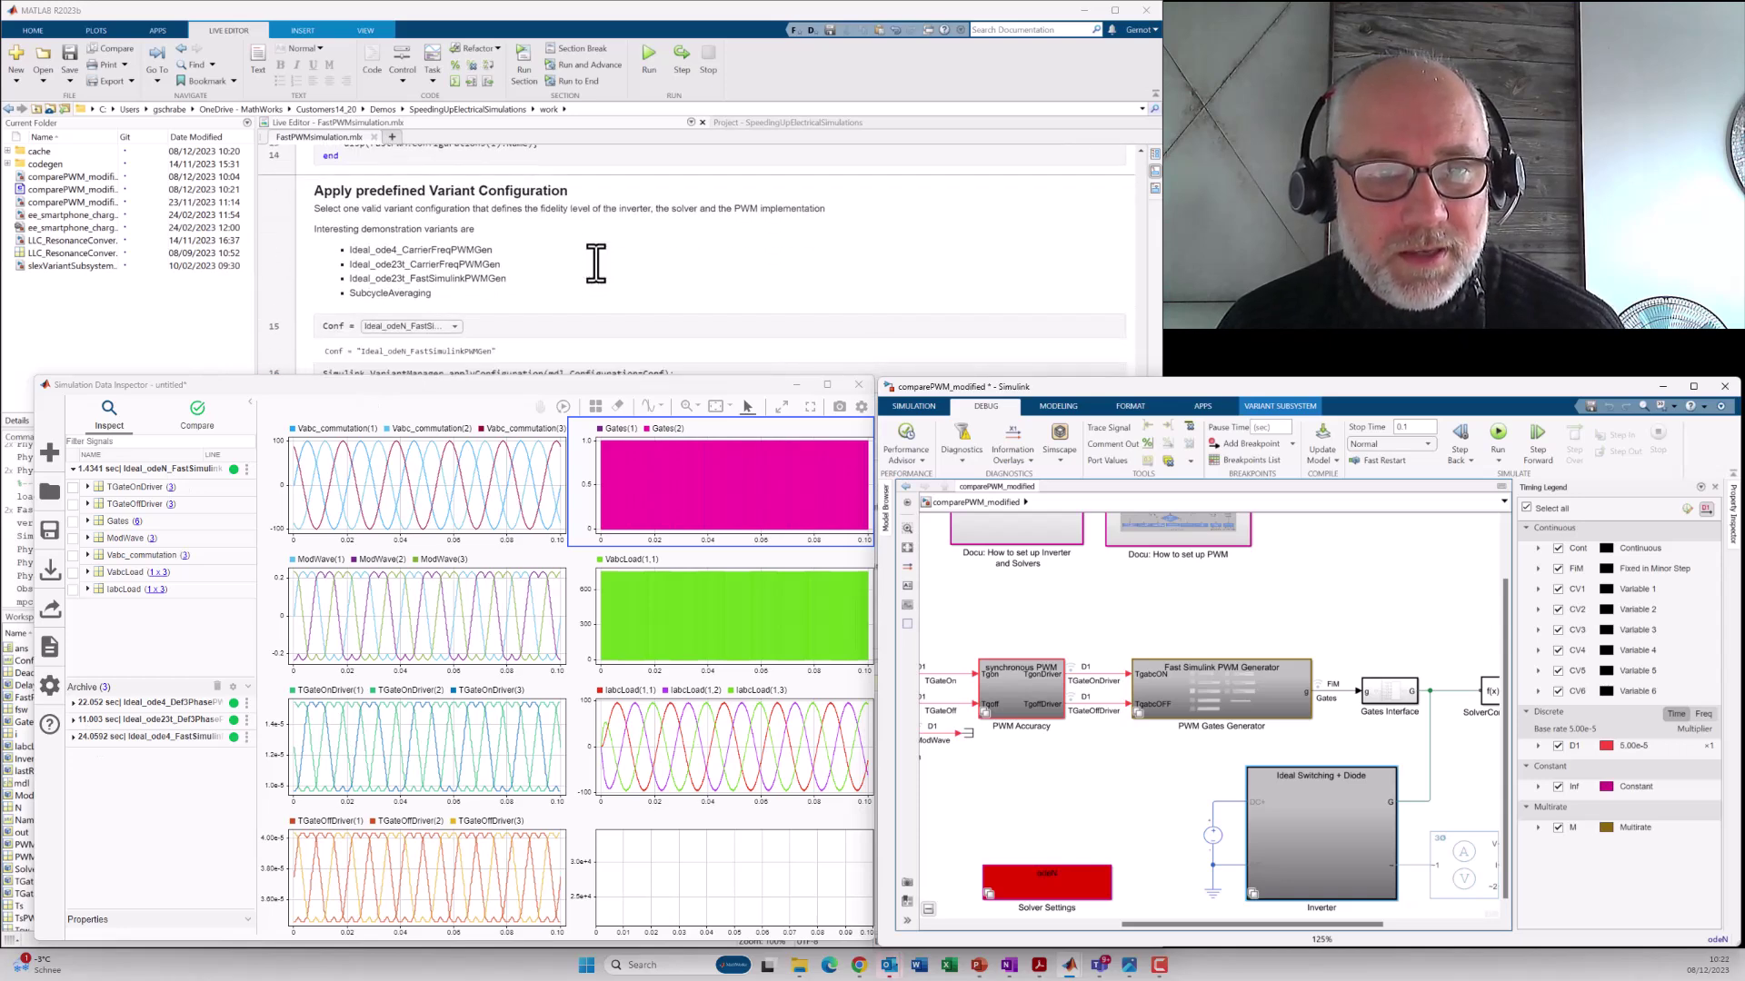
# Step: Choose SubcycleAveraging from the Conf list of predefined variant configurations
pyautogui.click(455, 330)
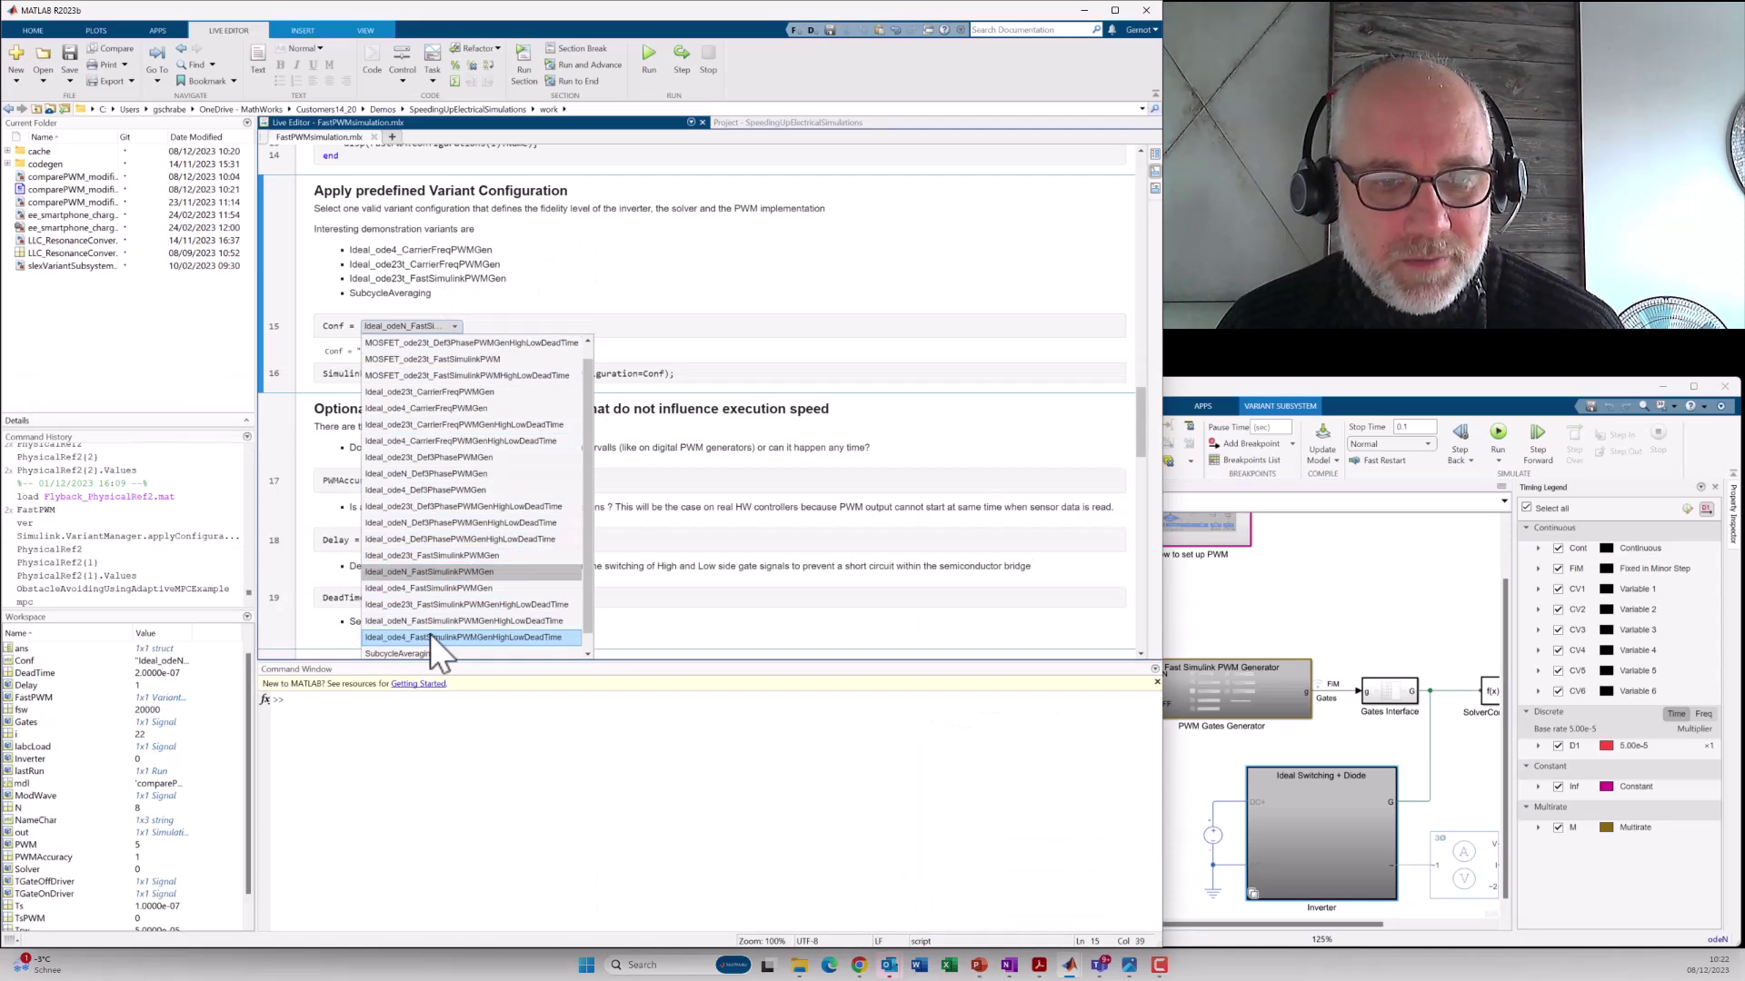
pyautogui.click(424, 654)
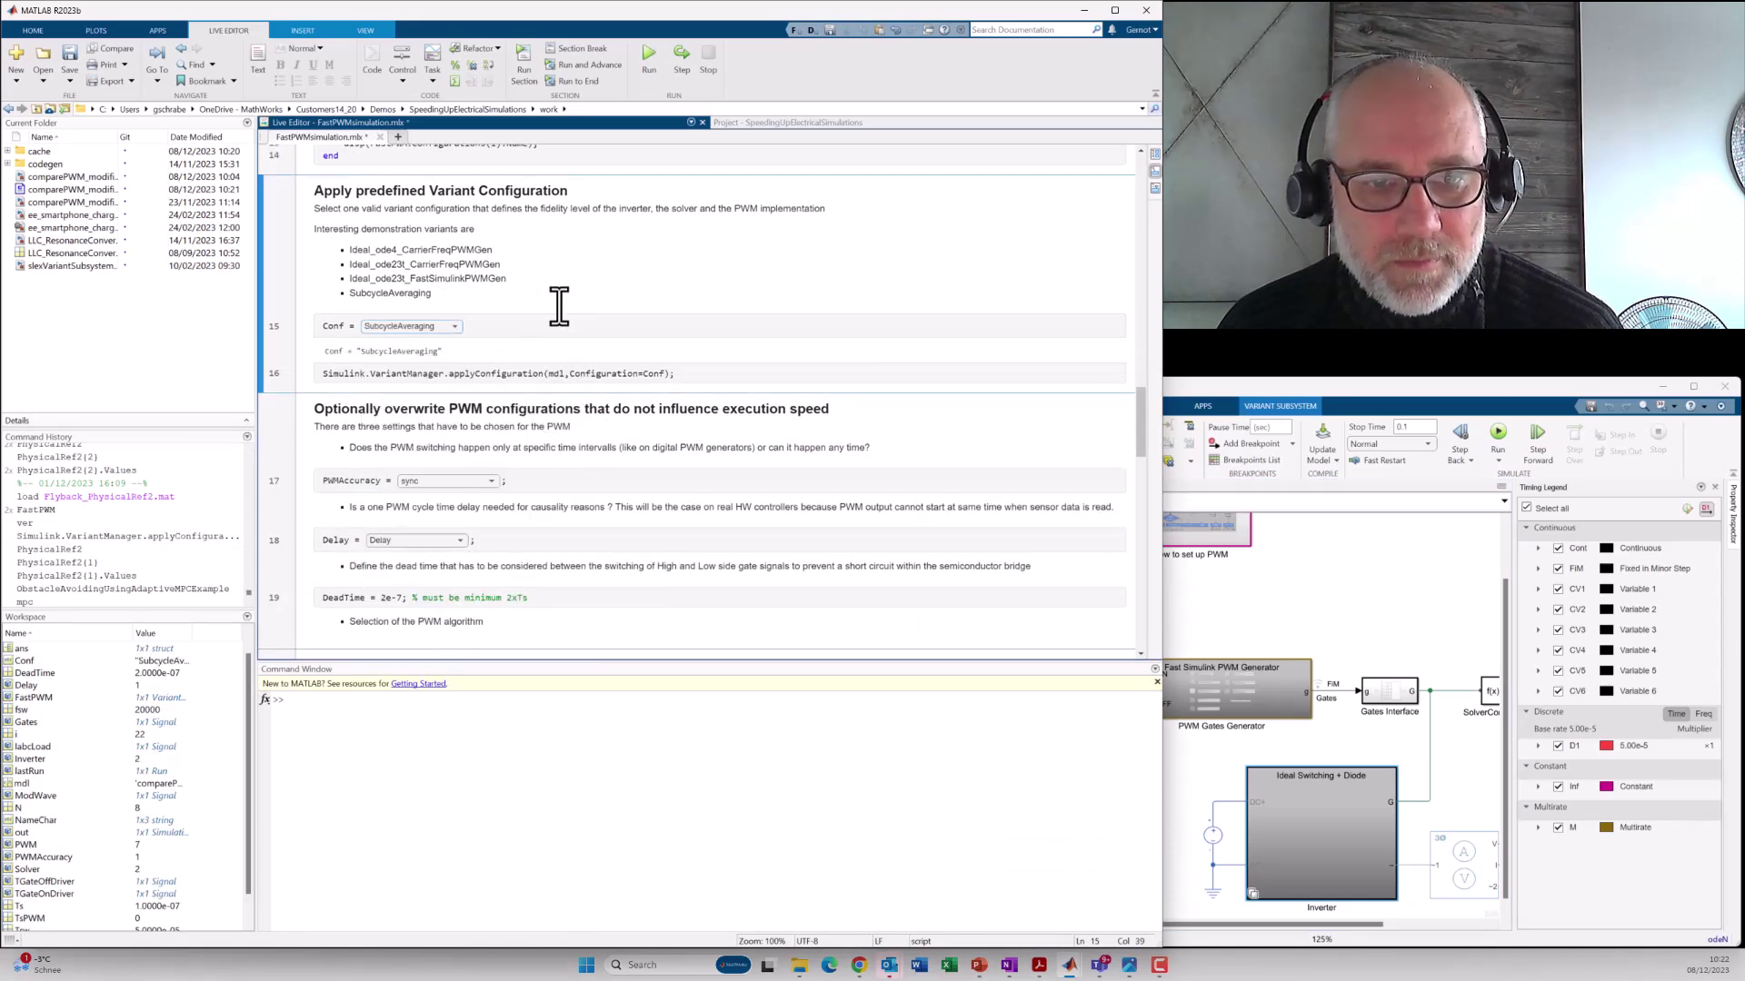
pyautogui.scroll(-5, 559, 306)
pyautogui.scroll(-3, 579, 303)
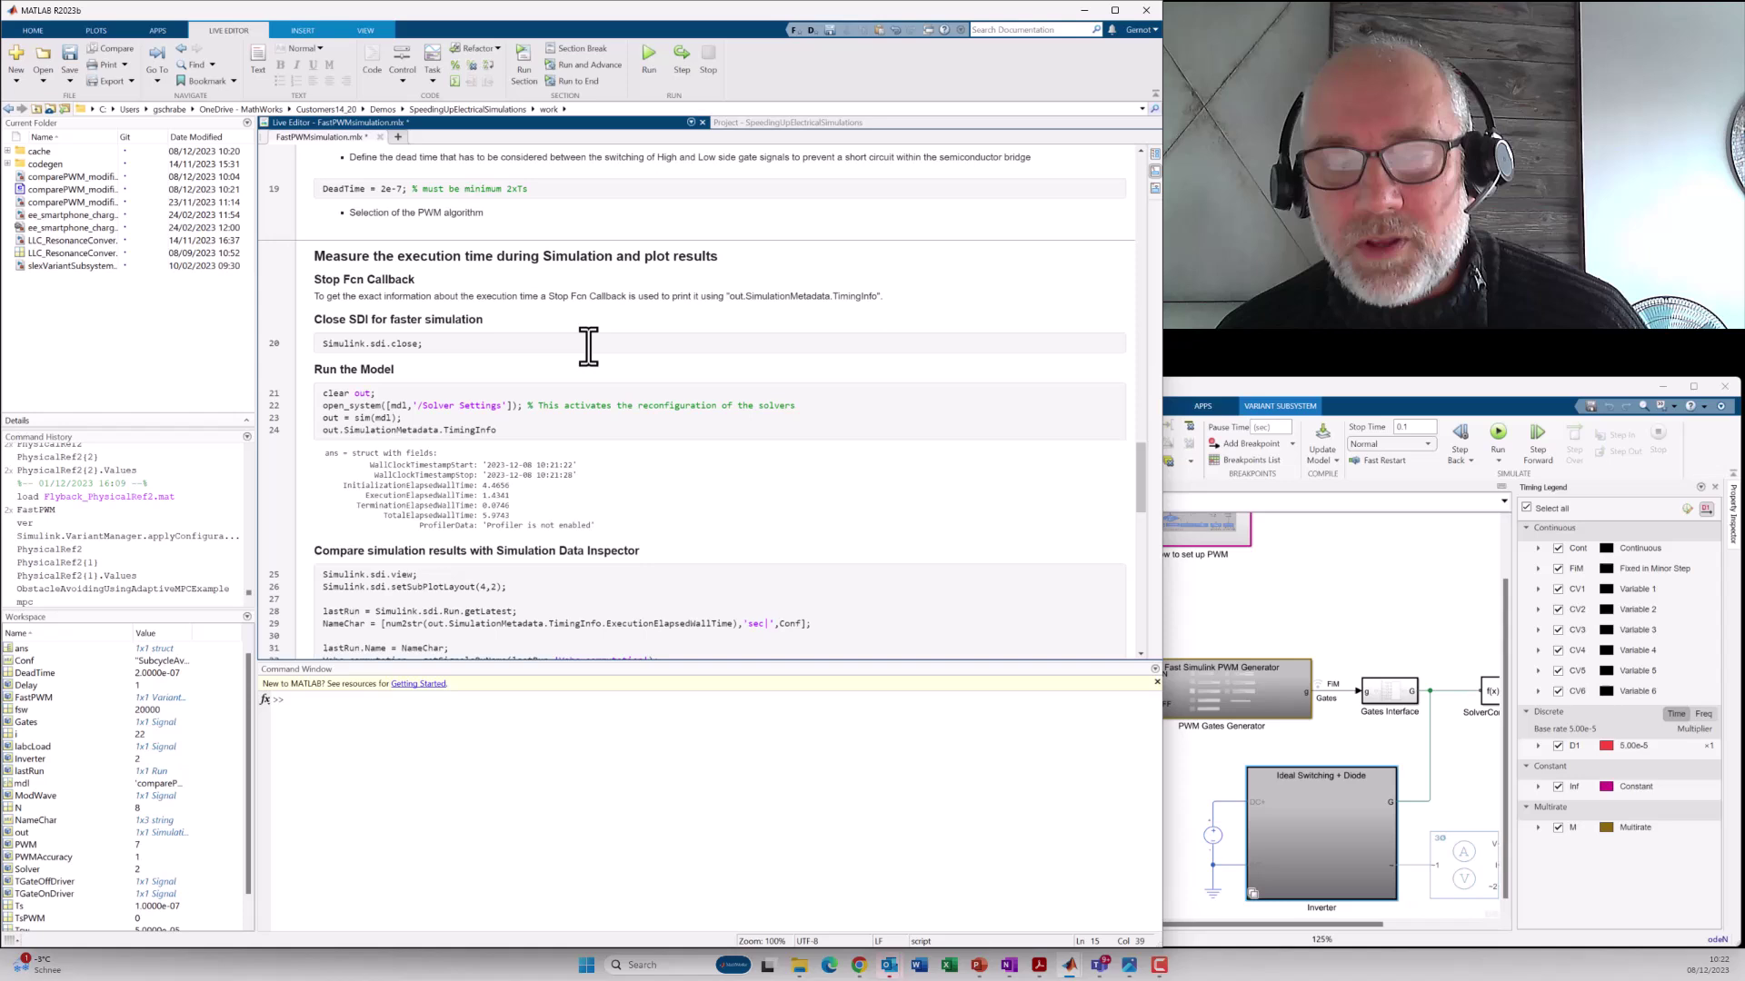
# Step: Rerun the model with SubcycleAveraging (0.57012 s run) and expand the archived 1.4341 s run's signals
pyautogui.click(588, 345)
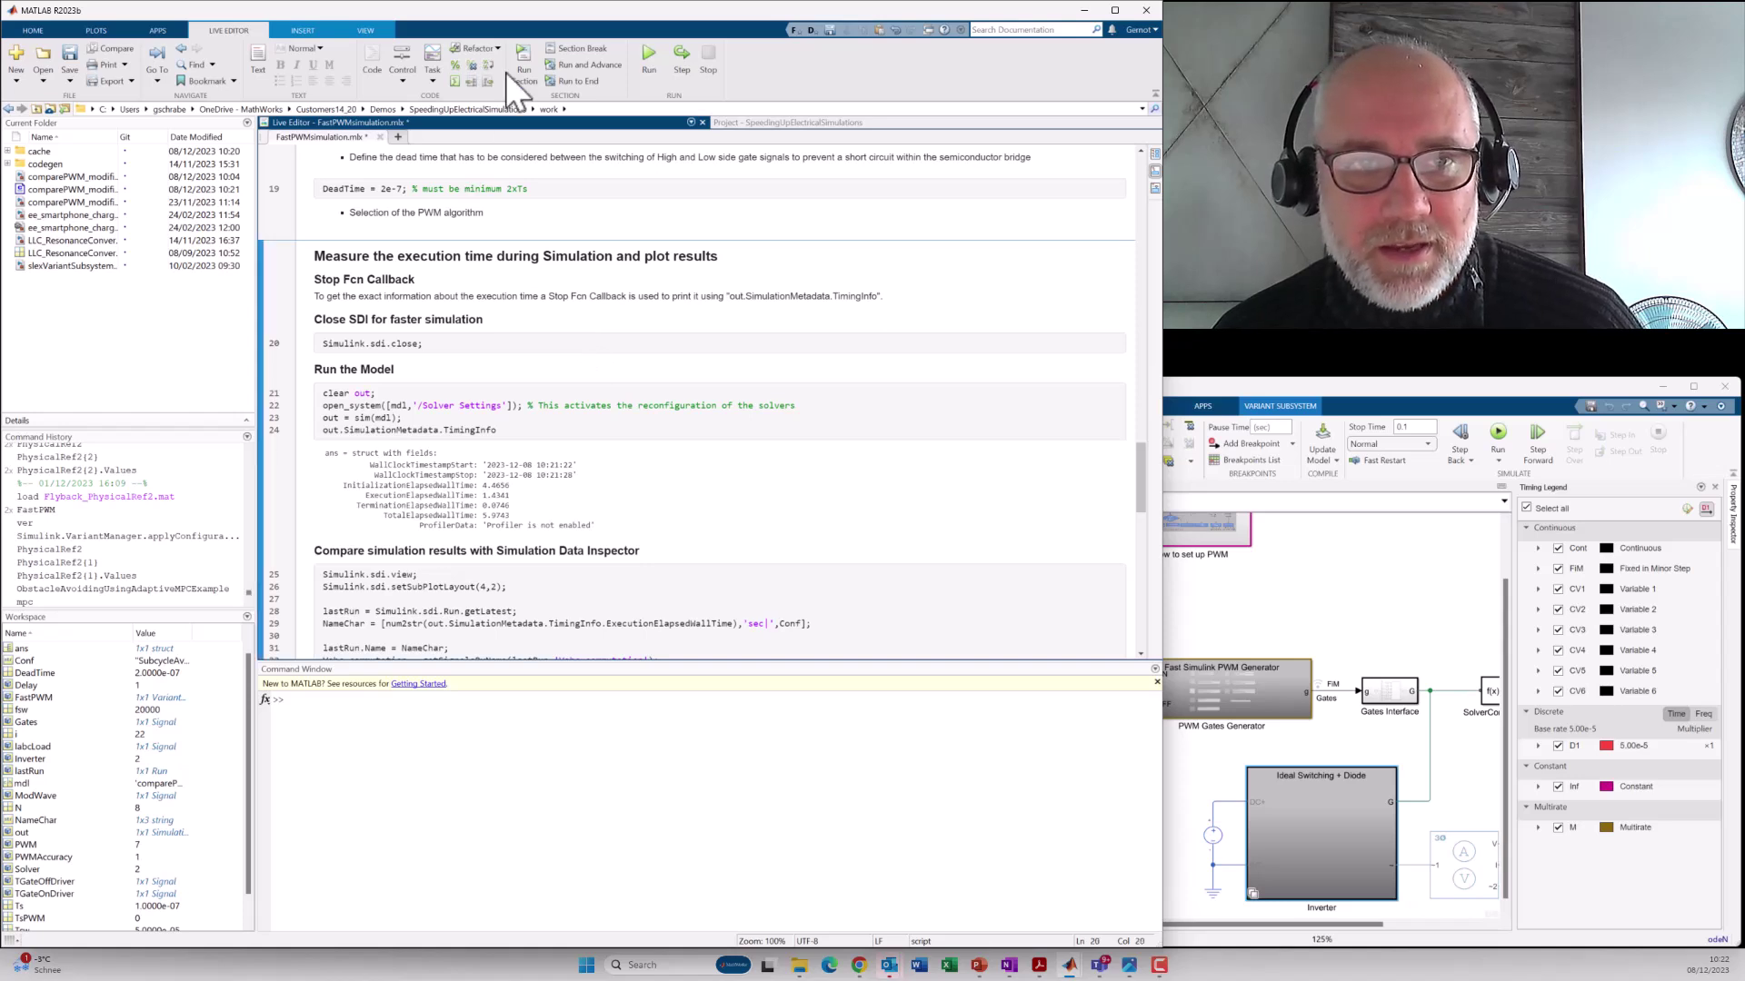
pyautogui.click(524, 55)
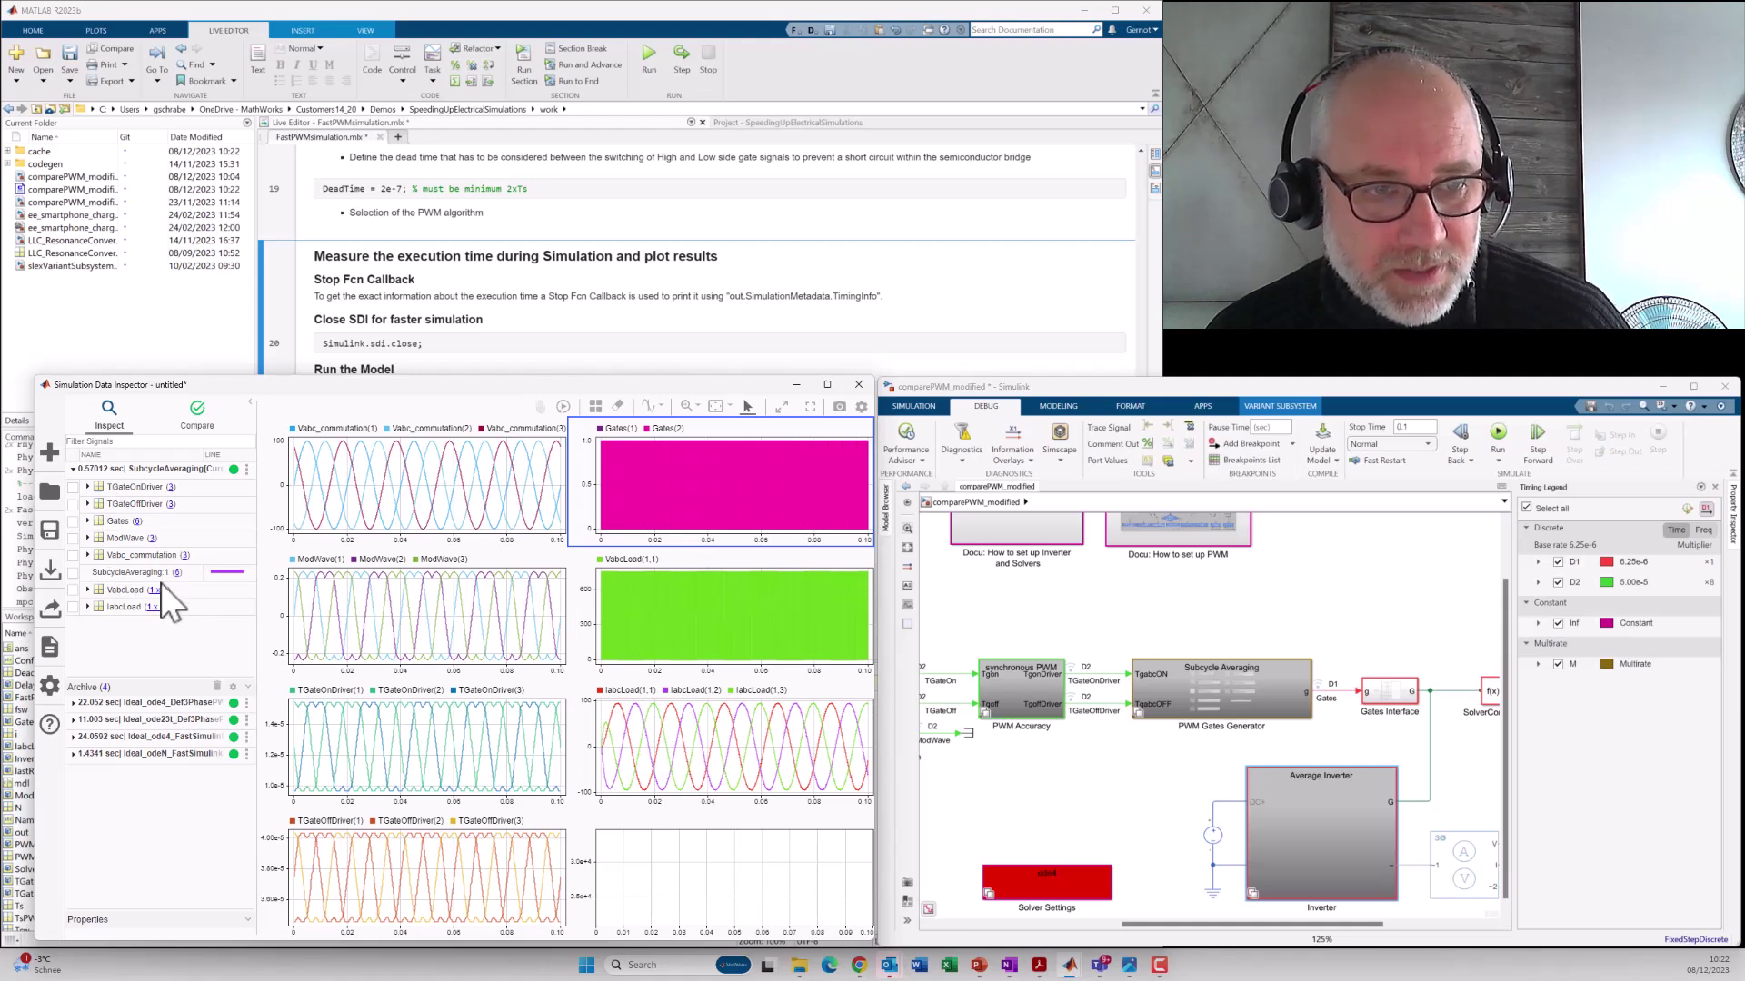
pyautogui.click(73, 755)
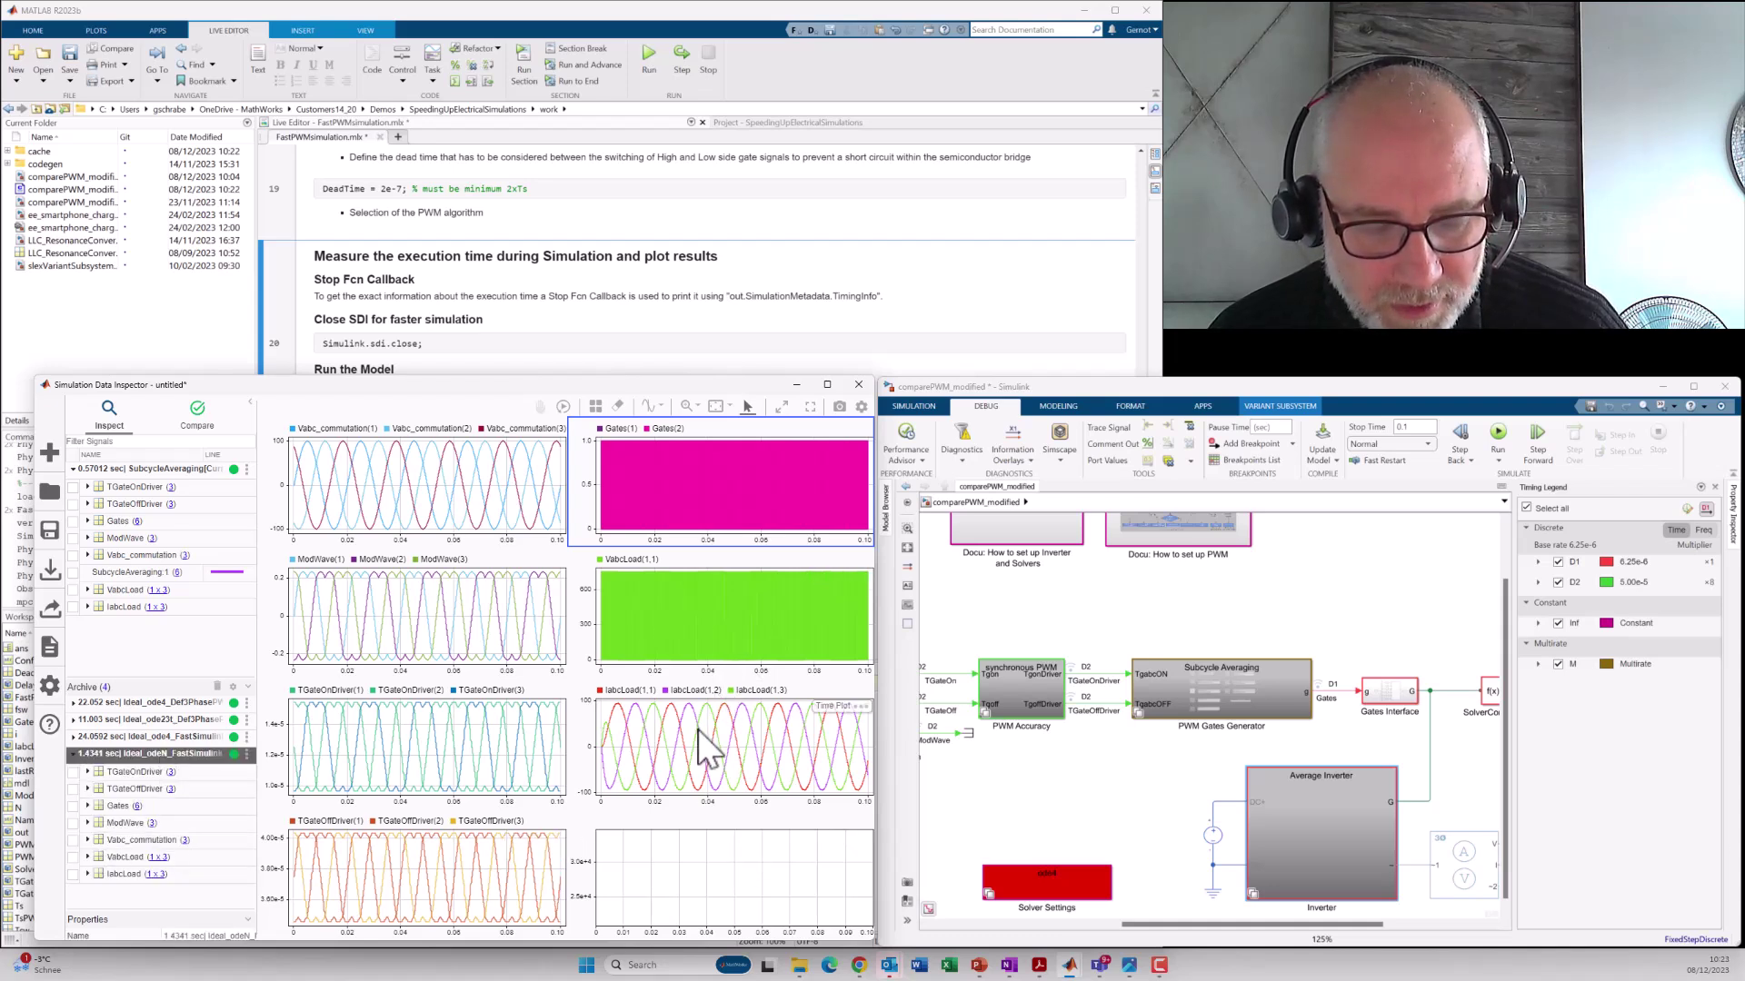
# Step: Overlay the archived run's Gates(1) and Gates(2) on the Gates plot
pyautogui.click(670, 465)
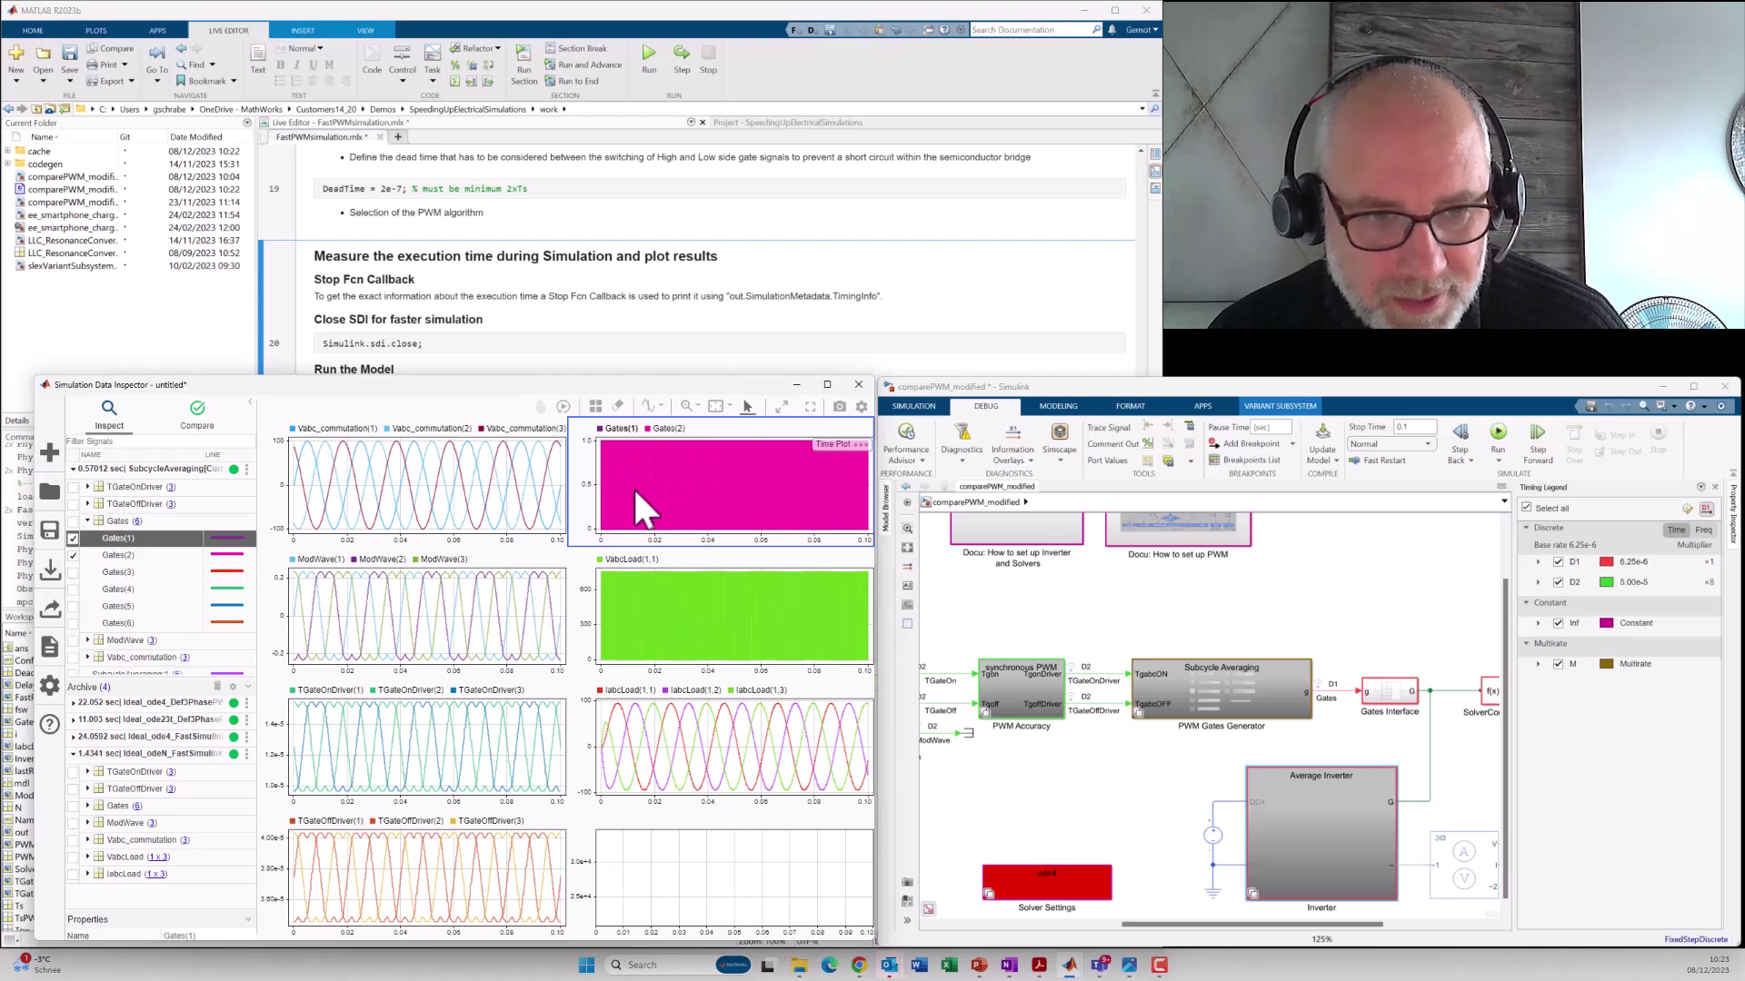
pyautogui.click(88, 806)
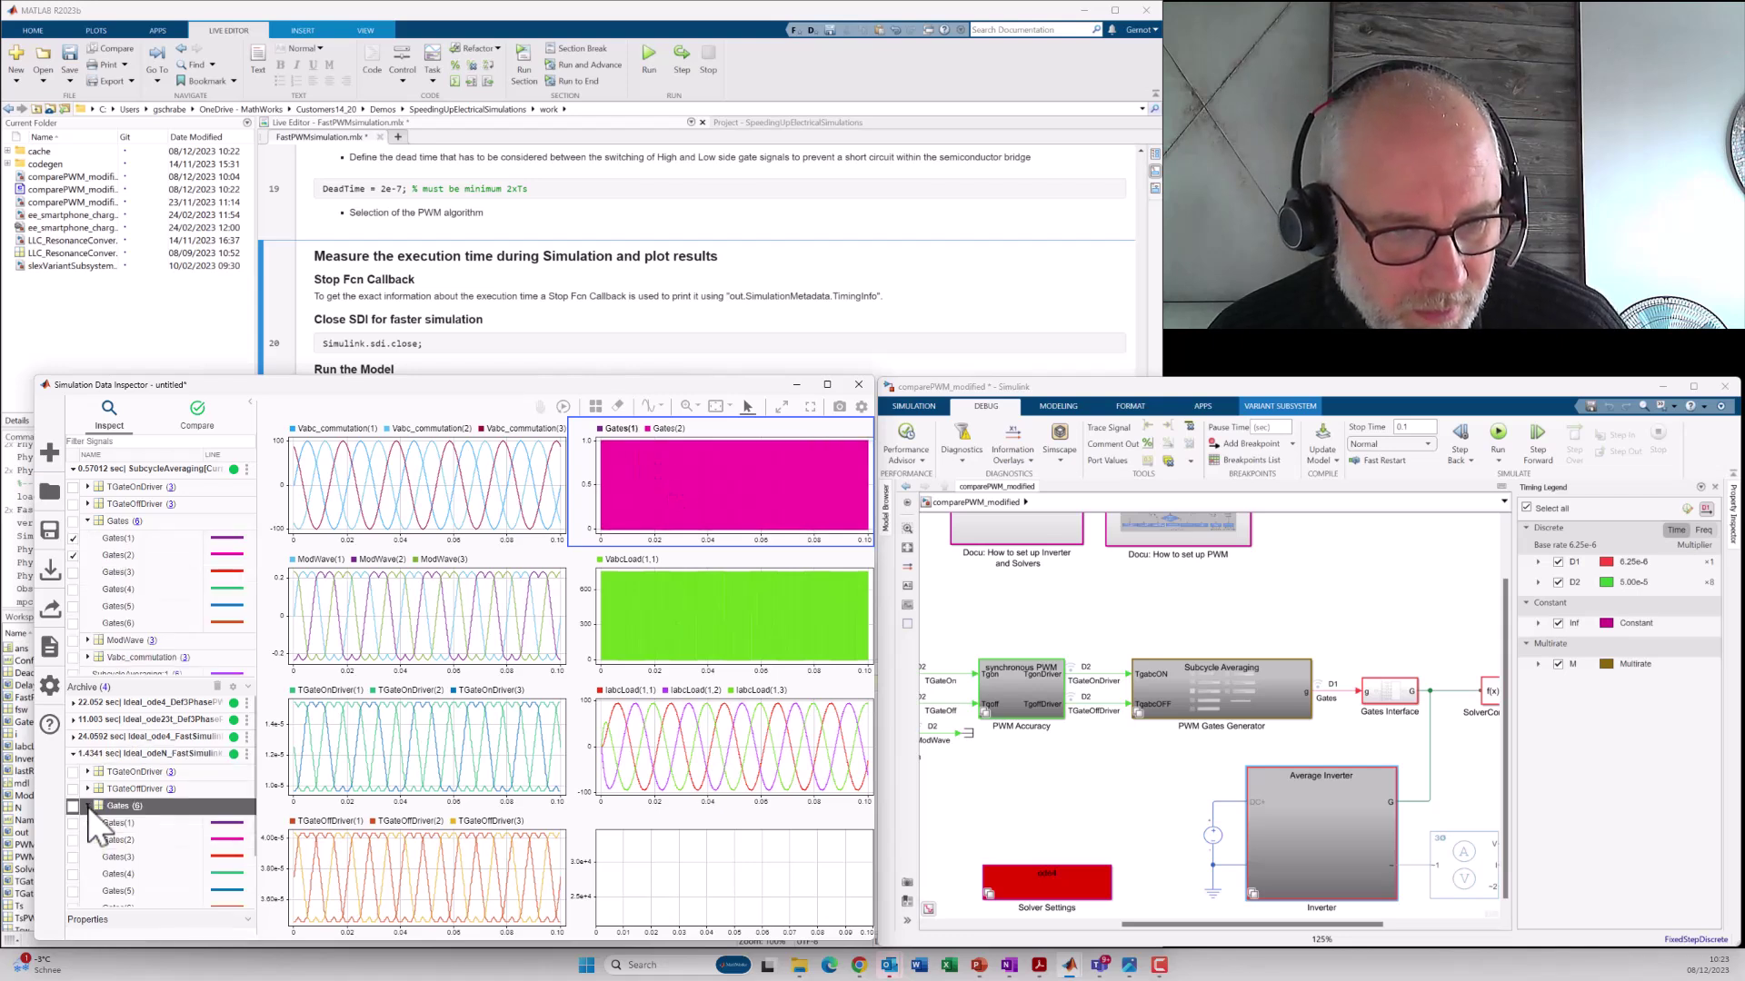
pyautogui.click(72, 824)
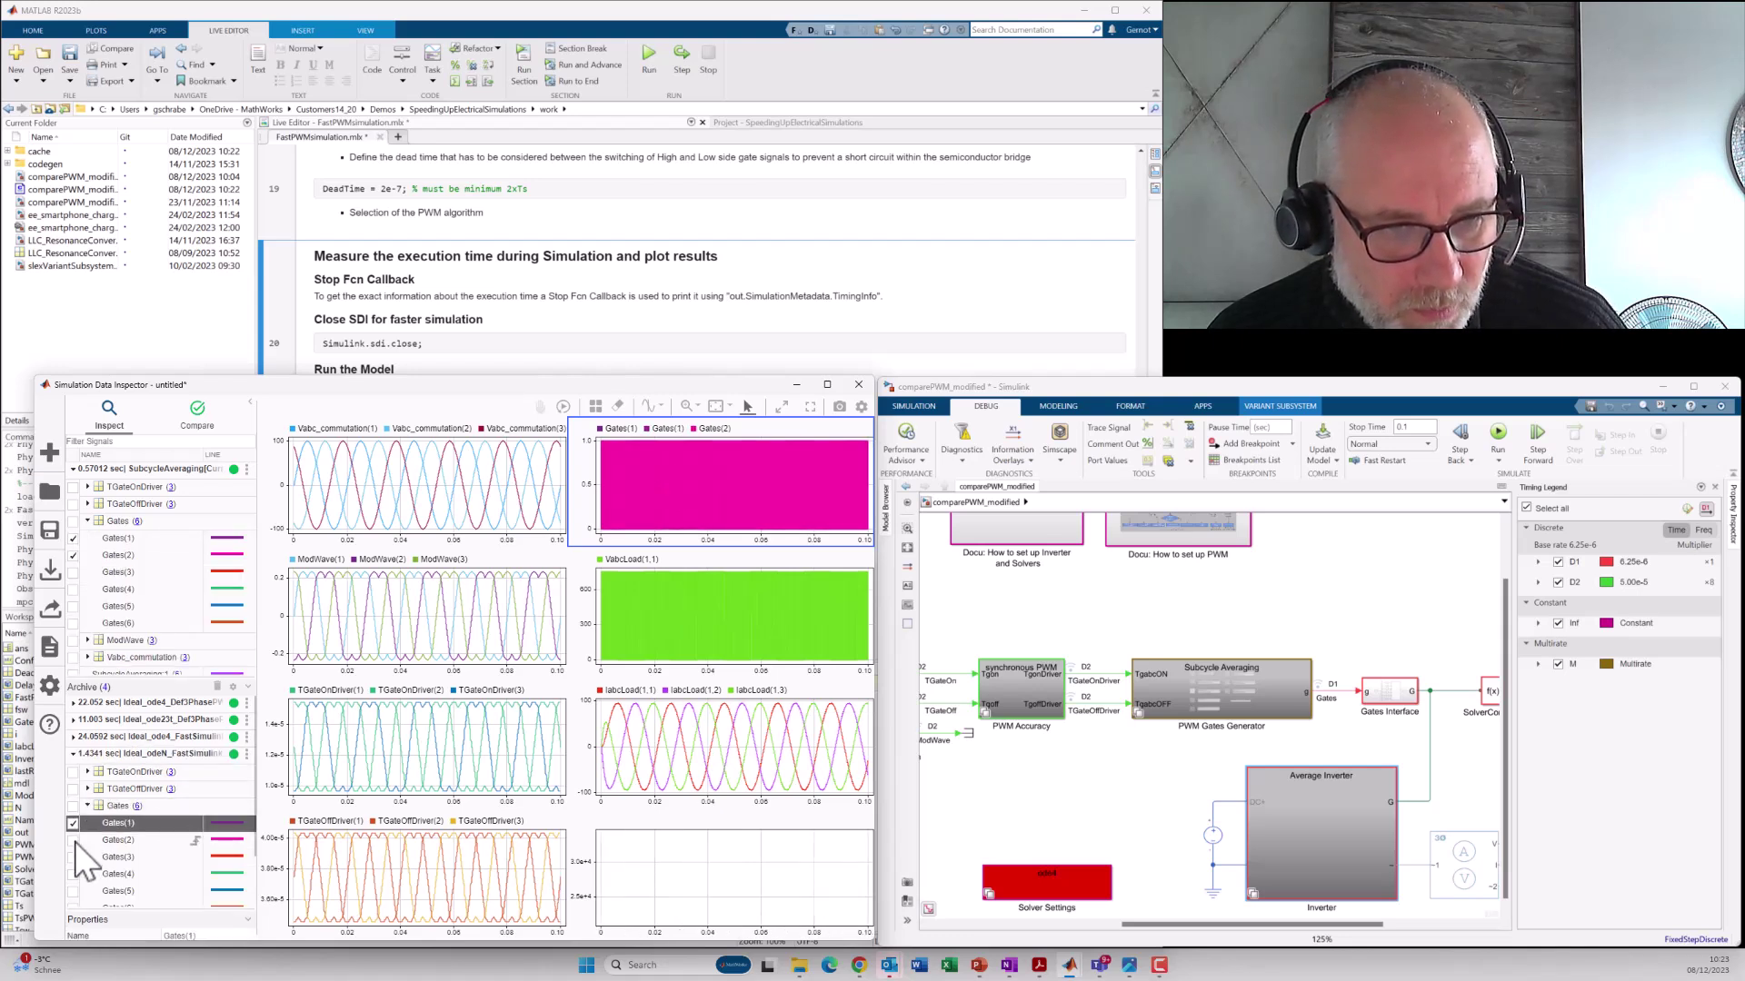
pyautogui.click(72, 840)
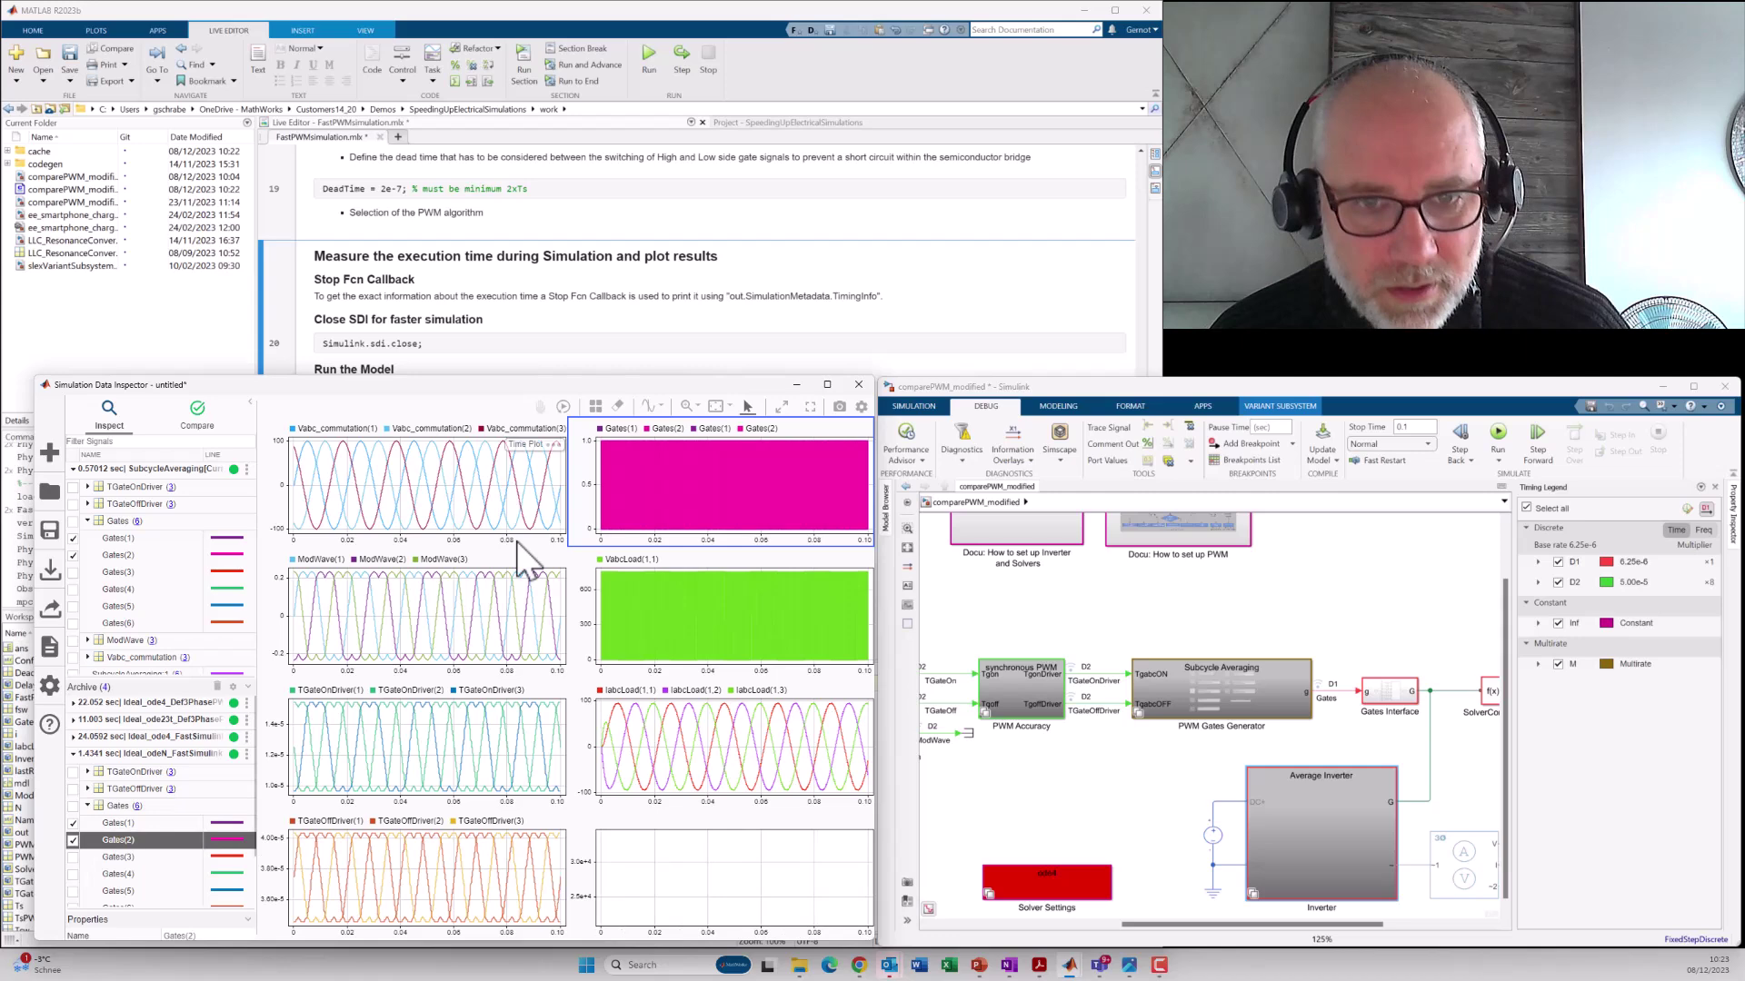
# Step: Zoom in on the gate switching edges near 0.04 s
pyautogui.click(684, 406)
pyautogui.click(708, 483)
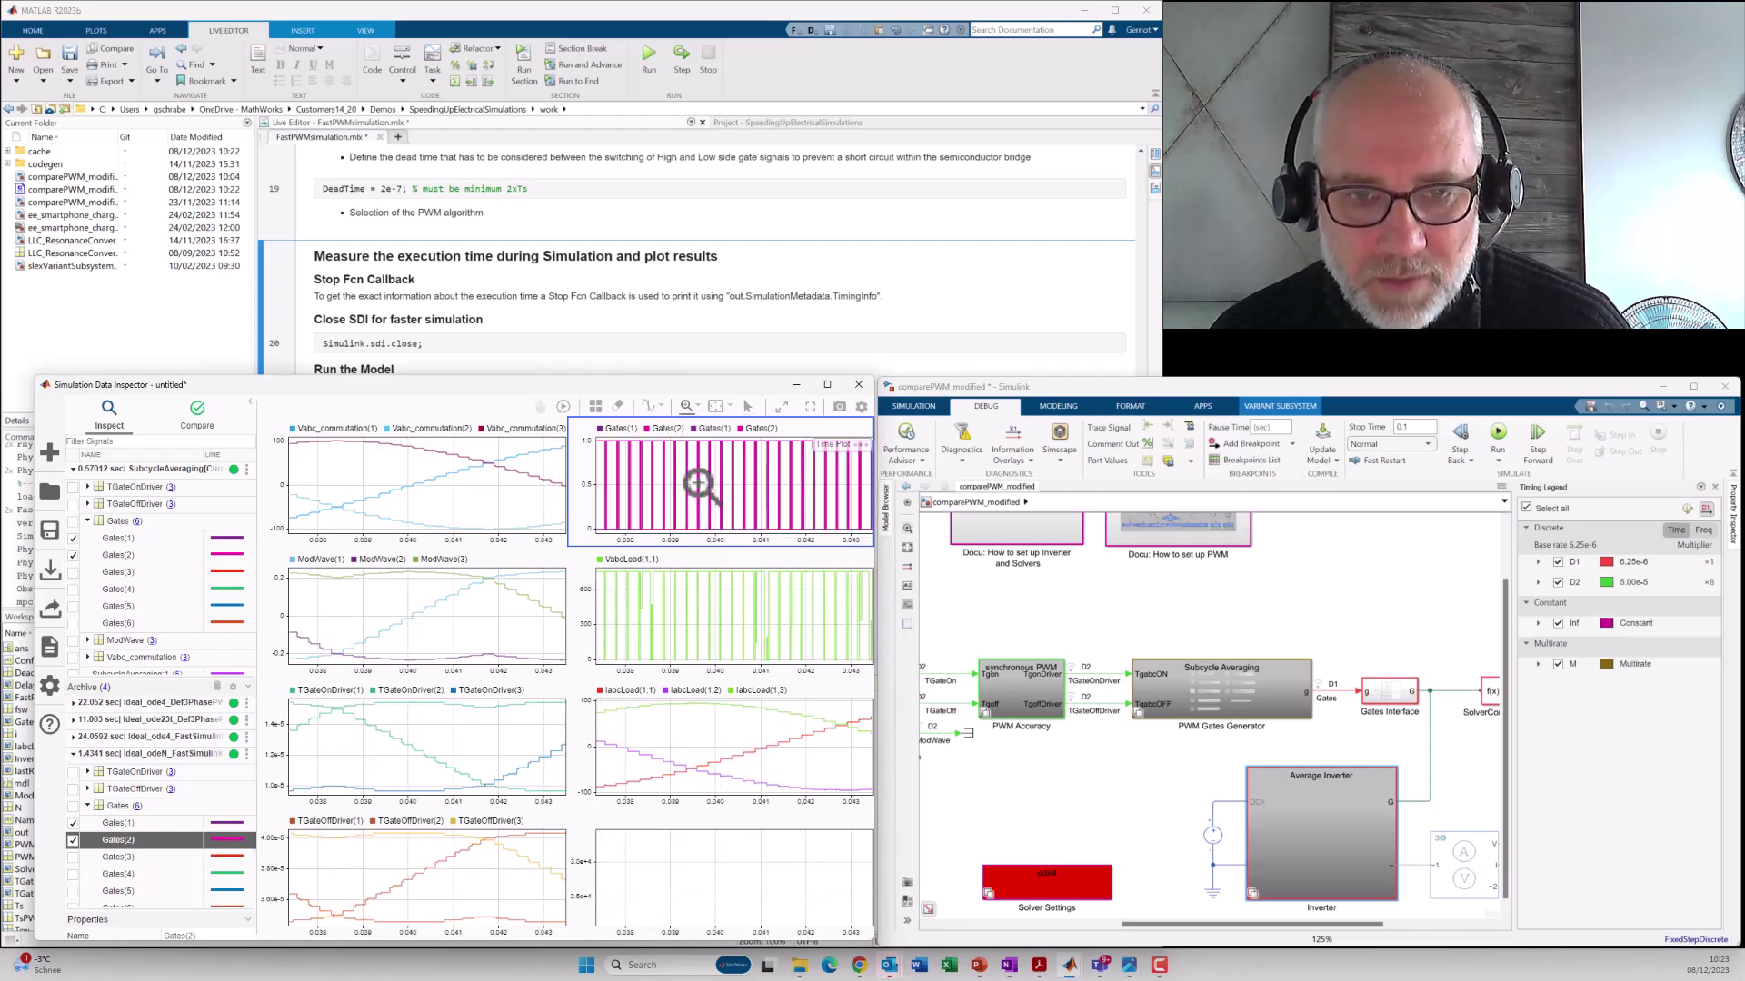
pyautogui.click(698, 491)
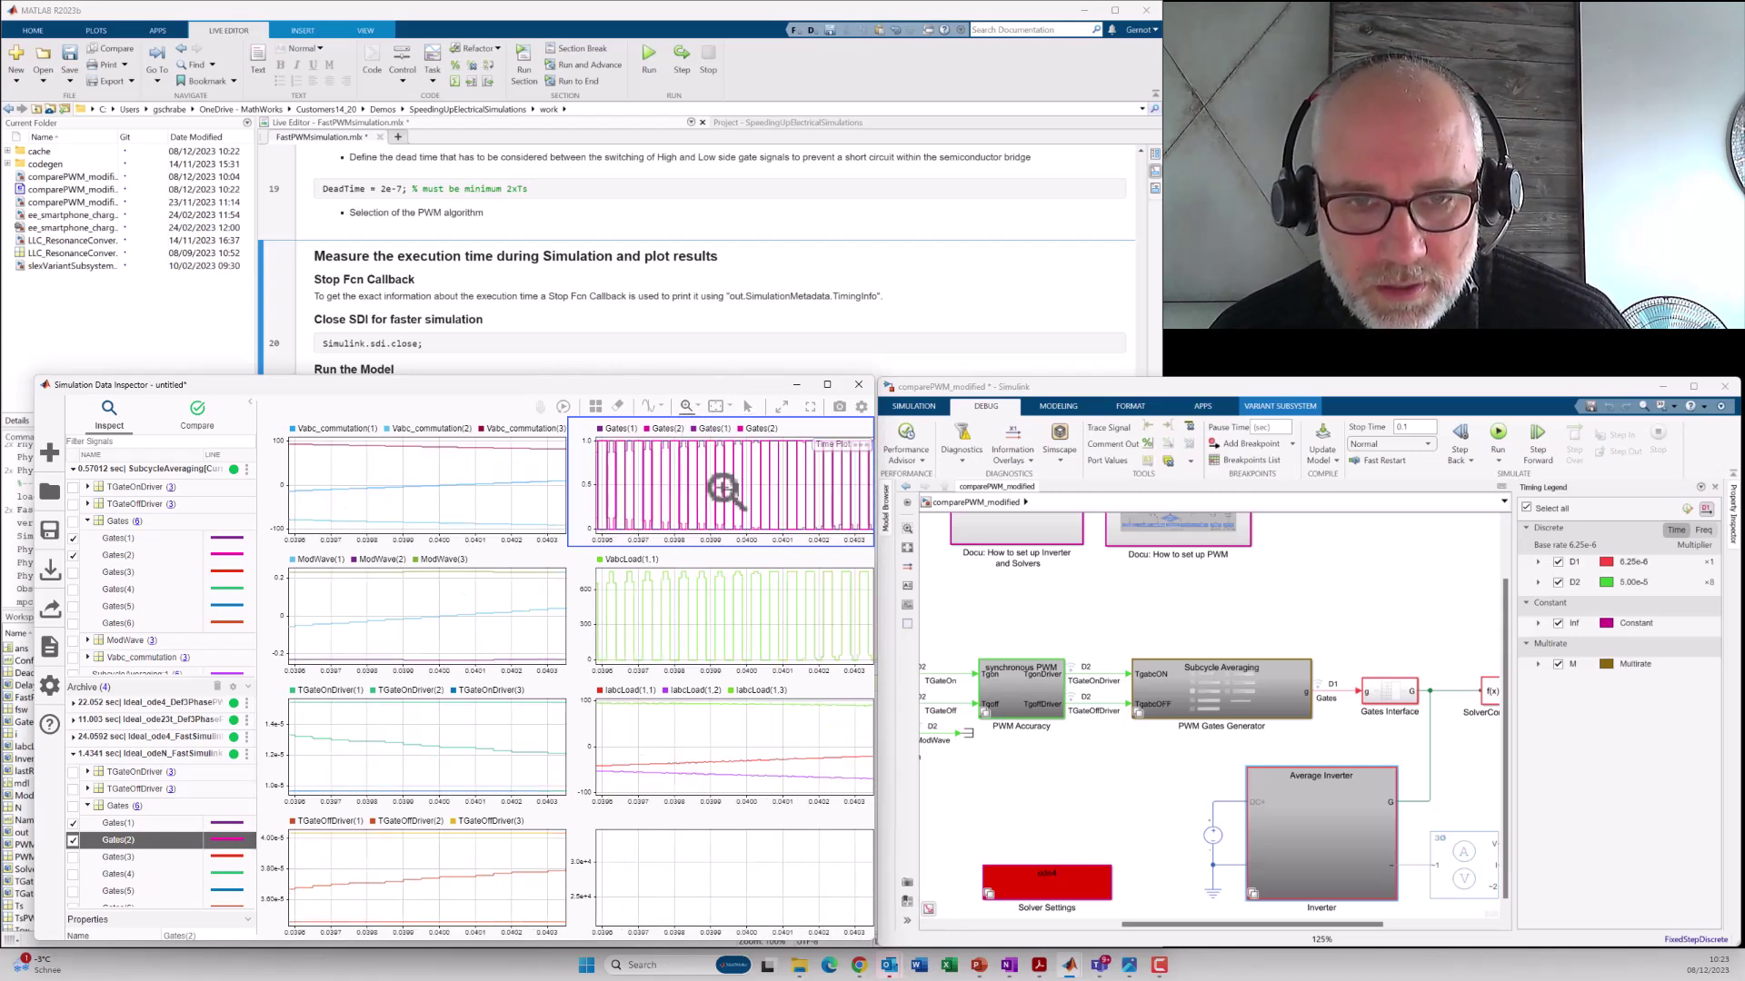
pyautogui.click(706, 489)
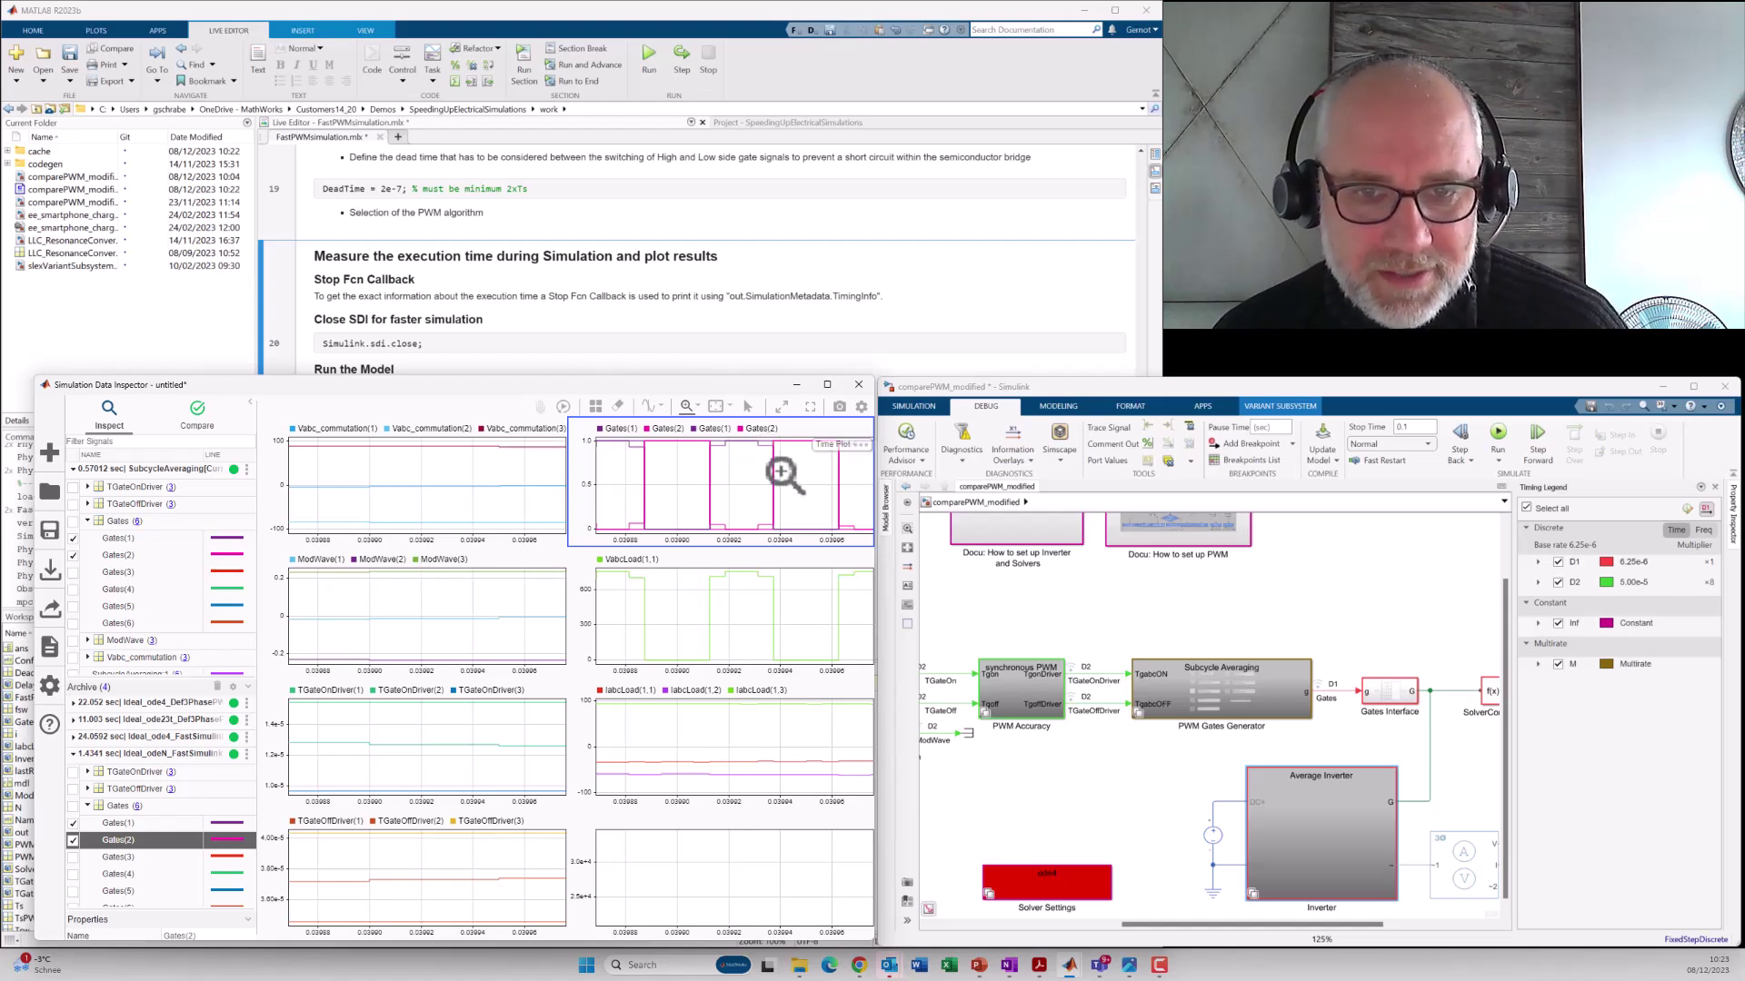
# Step: Overlay the archived run's IabcLoad(1,1) and IabcLoad(1,2) currents and magnify their ripple
pyautogui.press('space')
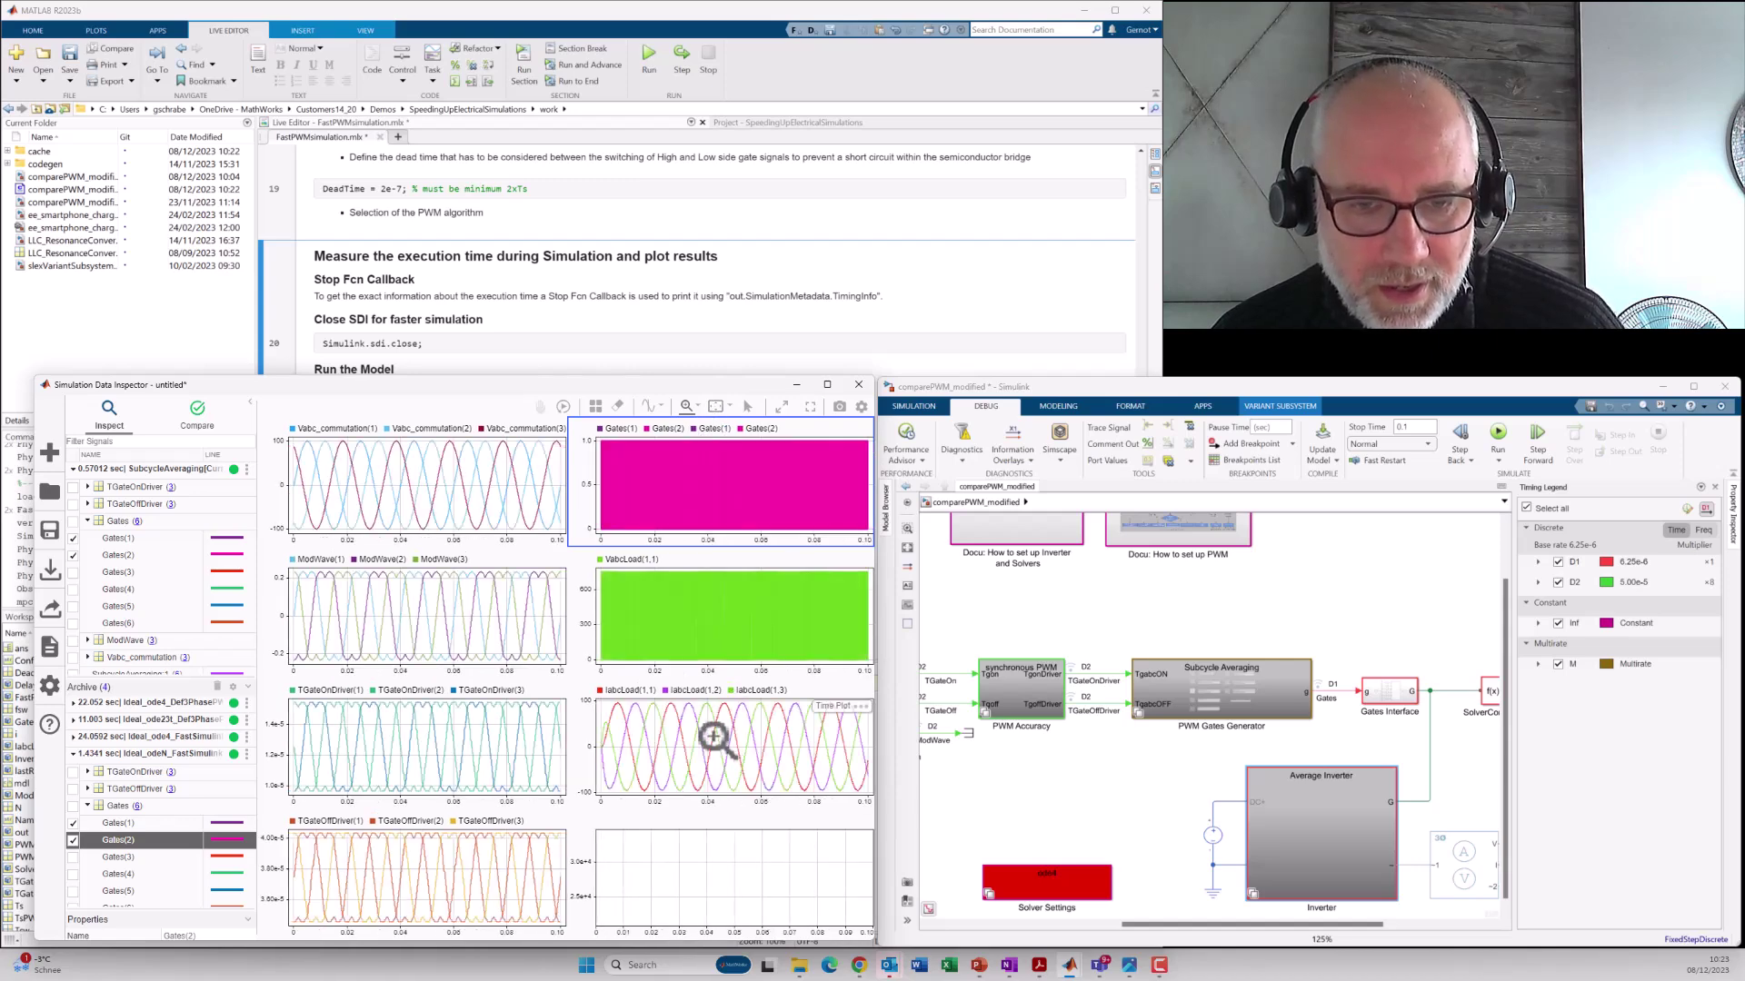
pyautogui.click(704, 741)
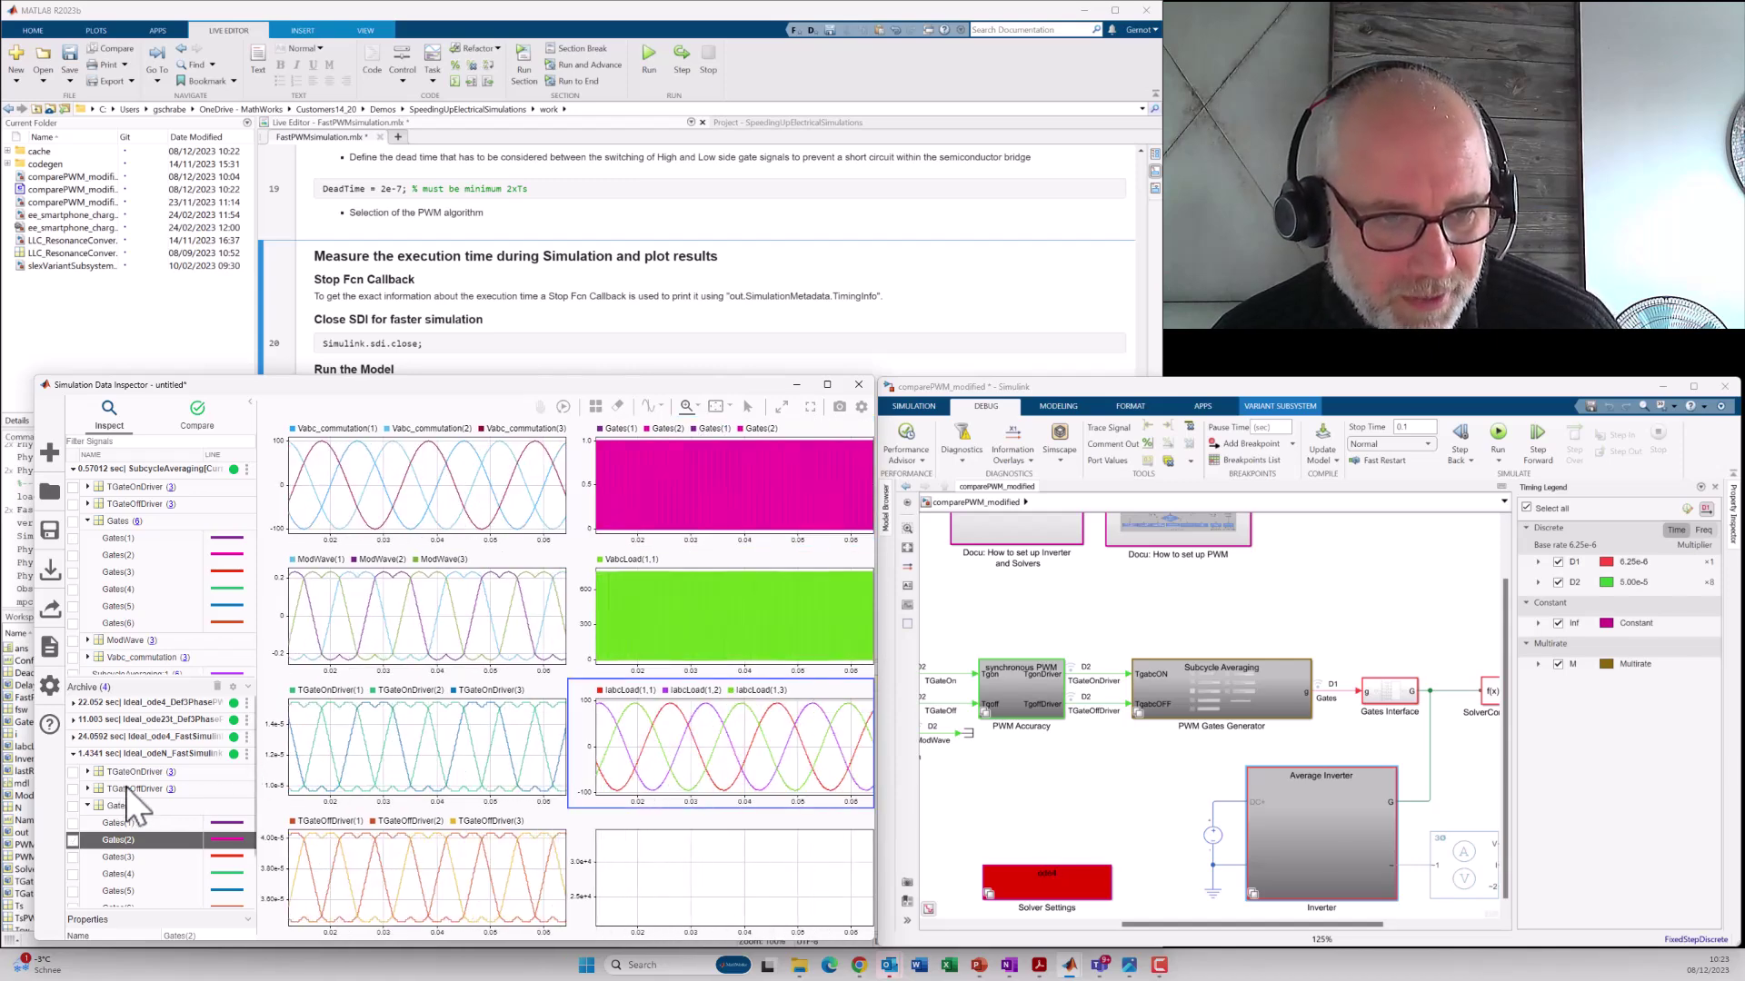
pyautogui.scroll(-1, 114, 597)
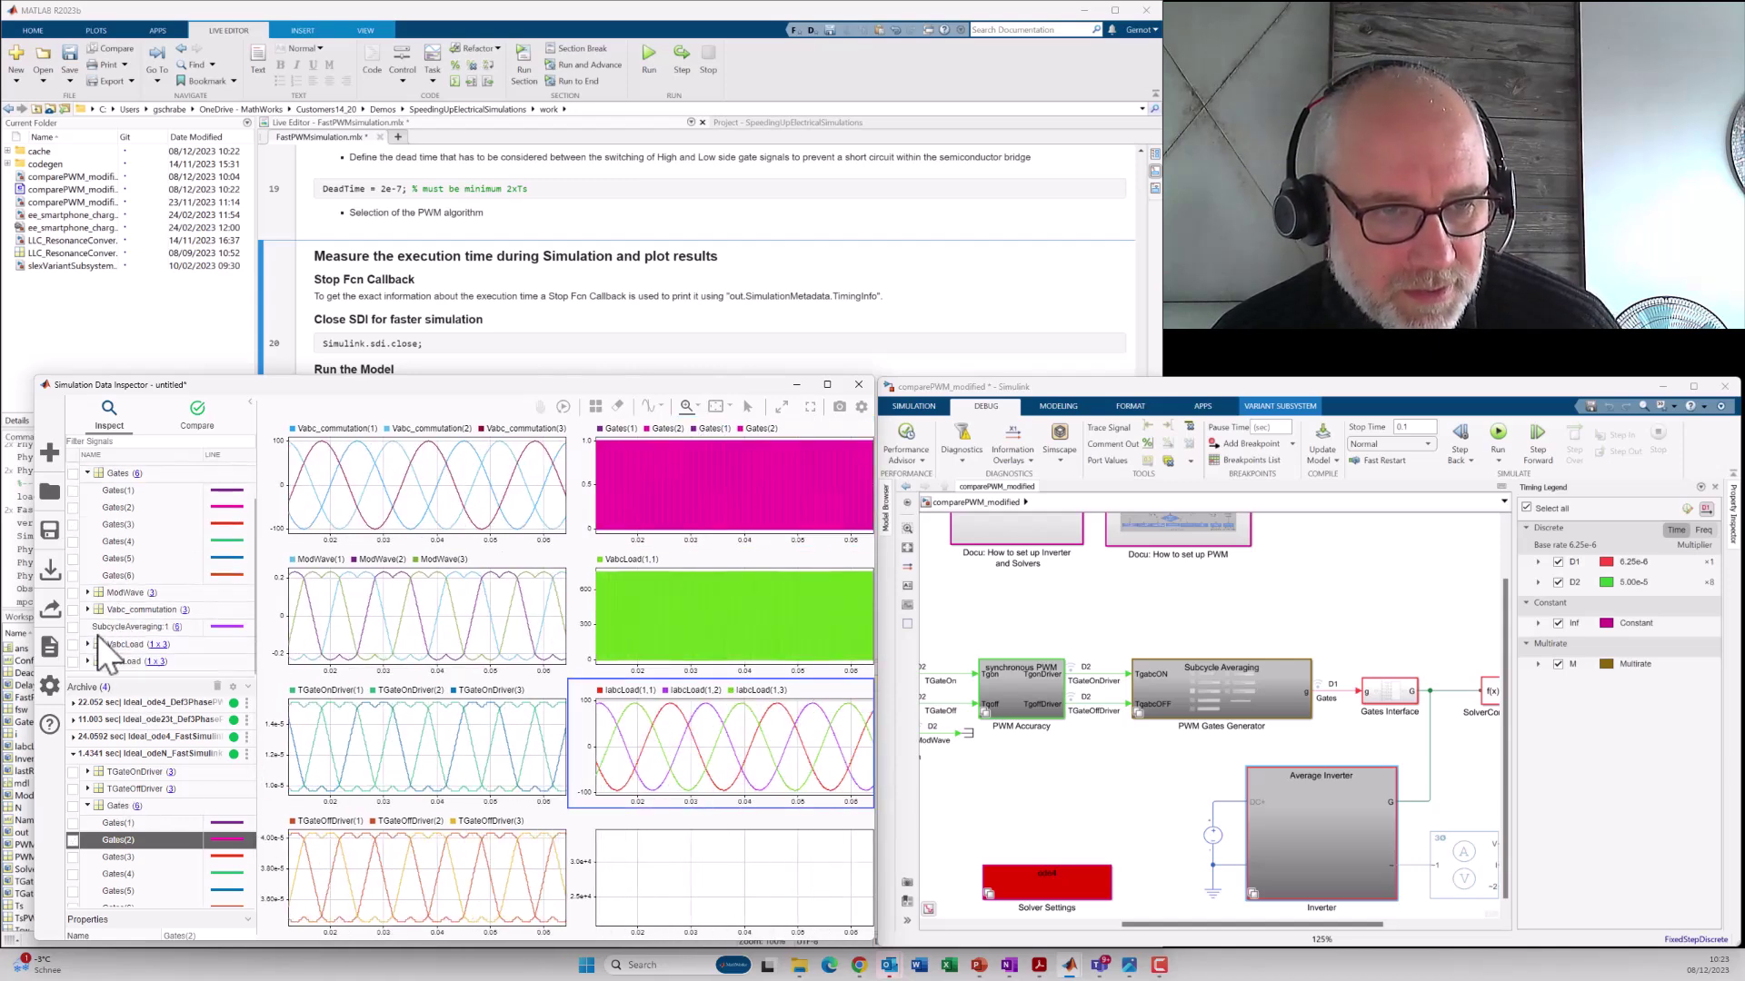
pyautogui.scroll(-2, 104, 784)
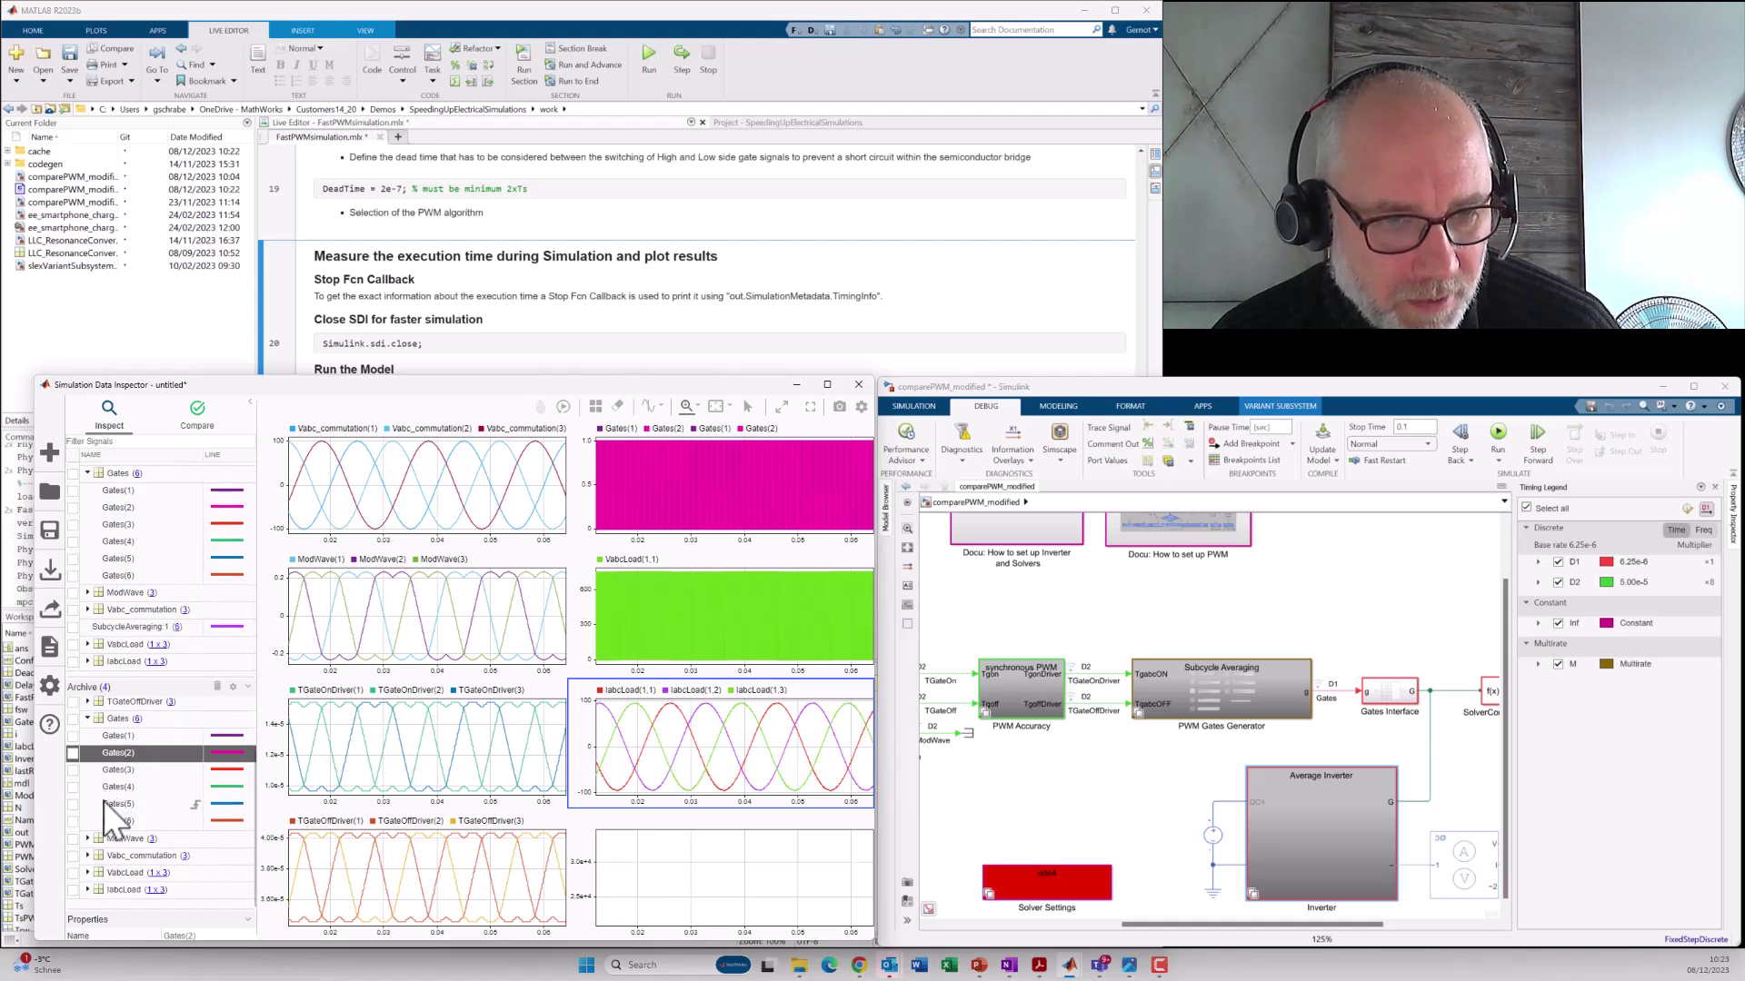
pyautogui.click(87, 889)
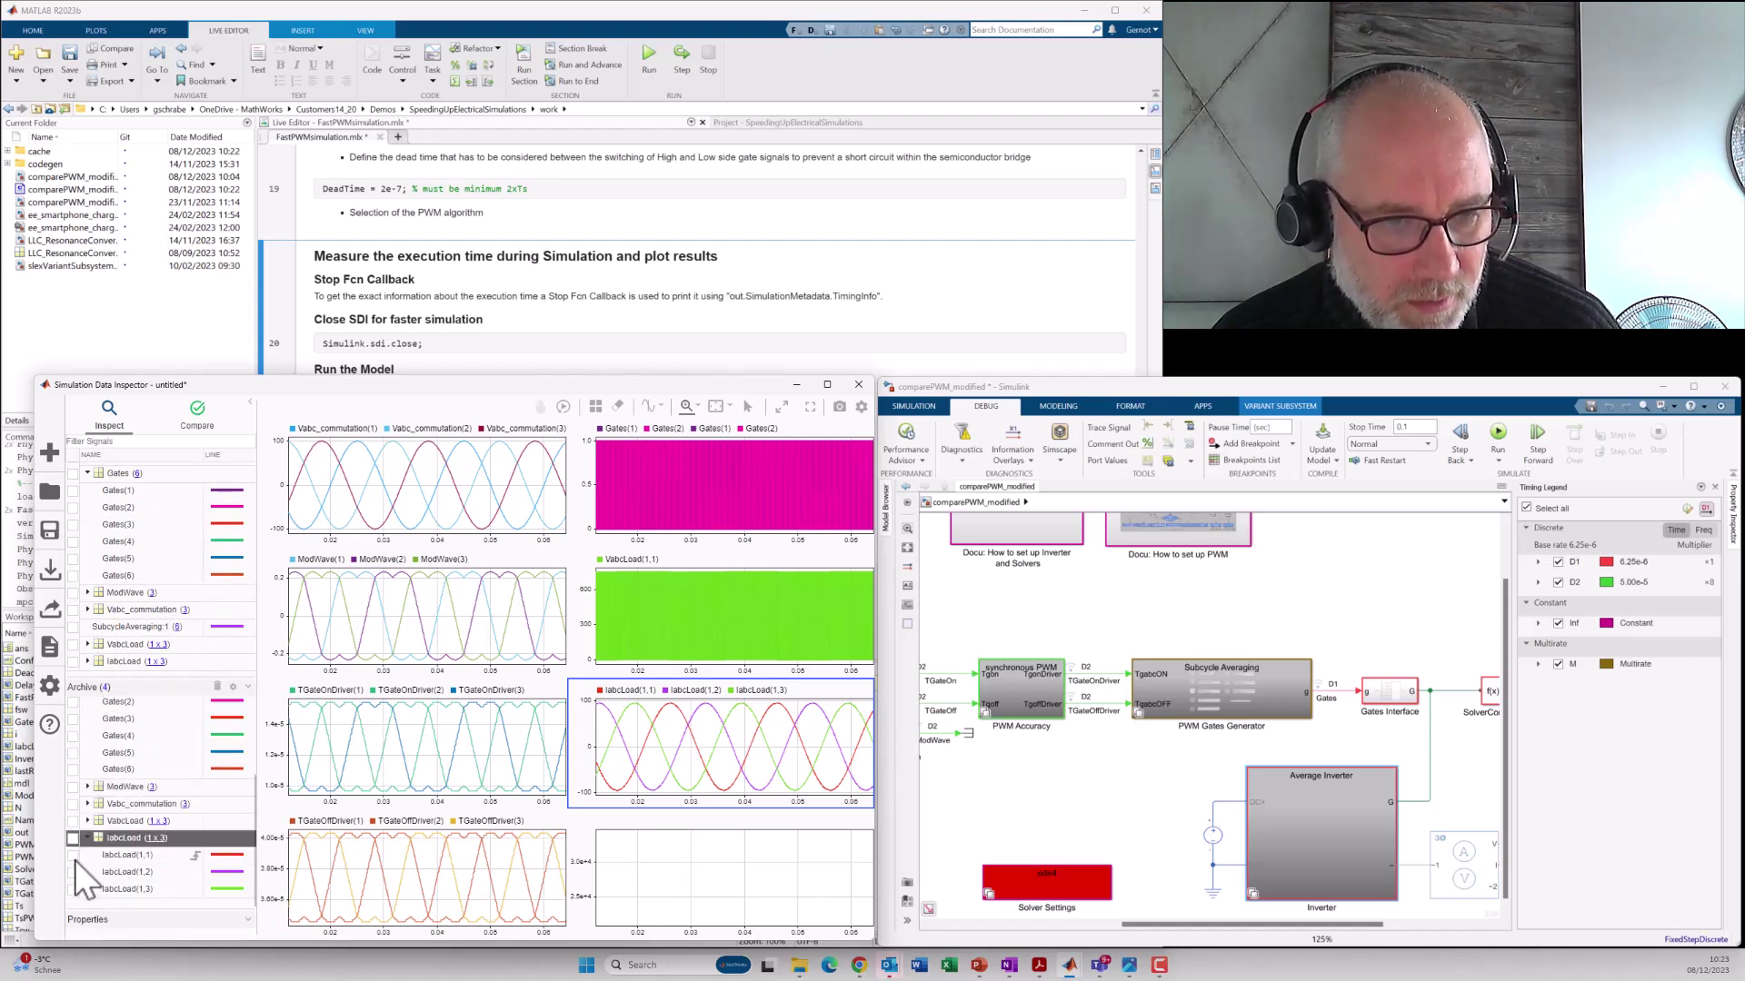
pyautogui.click(74, 857)
pyautogui.click(73, 871)
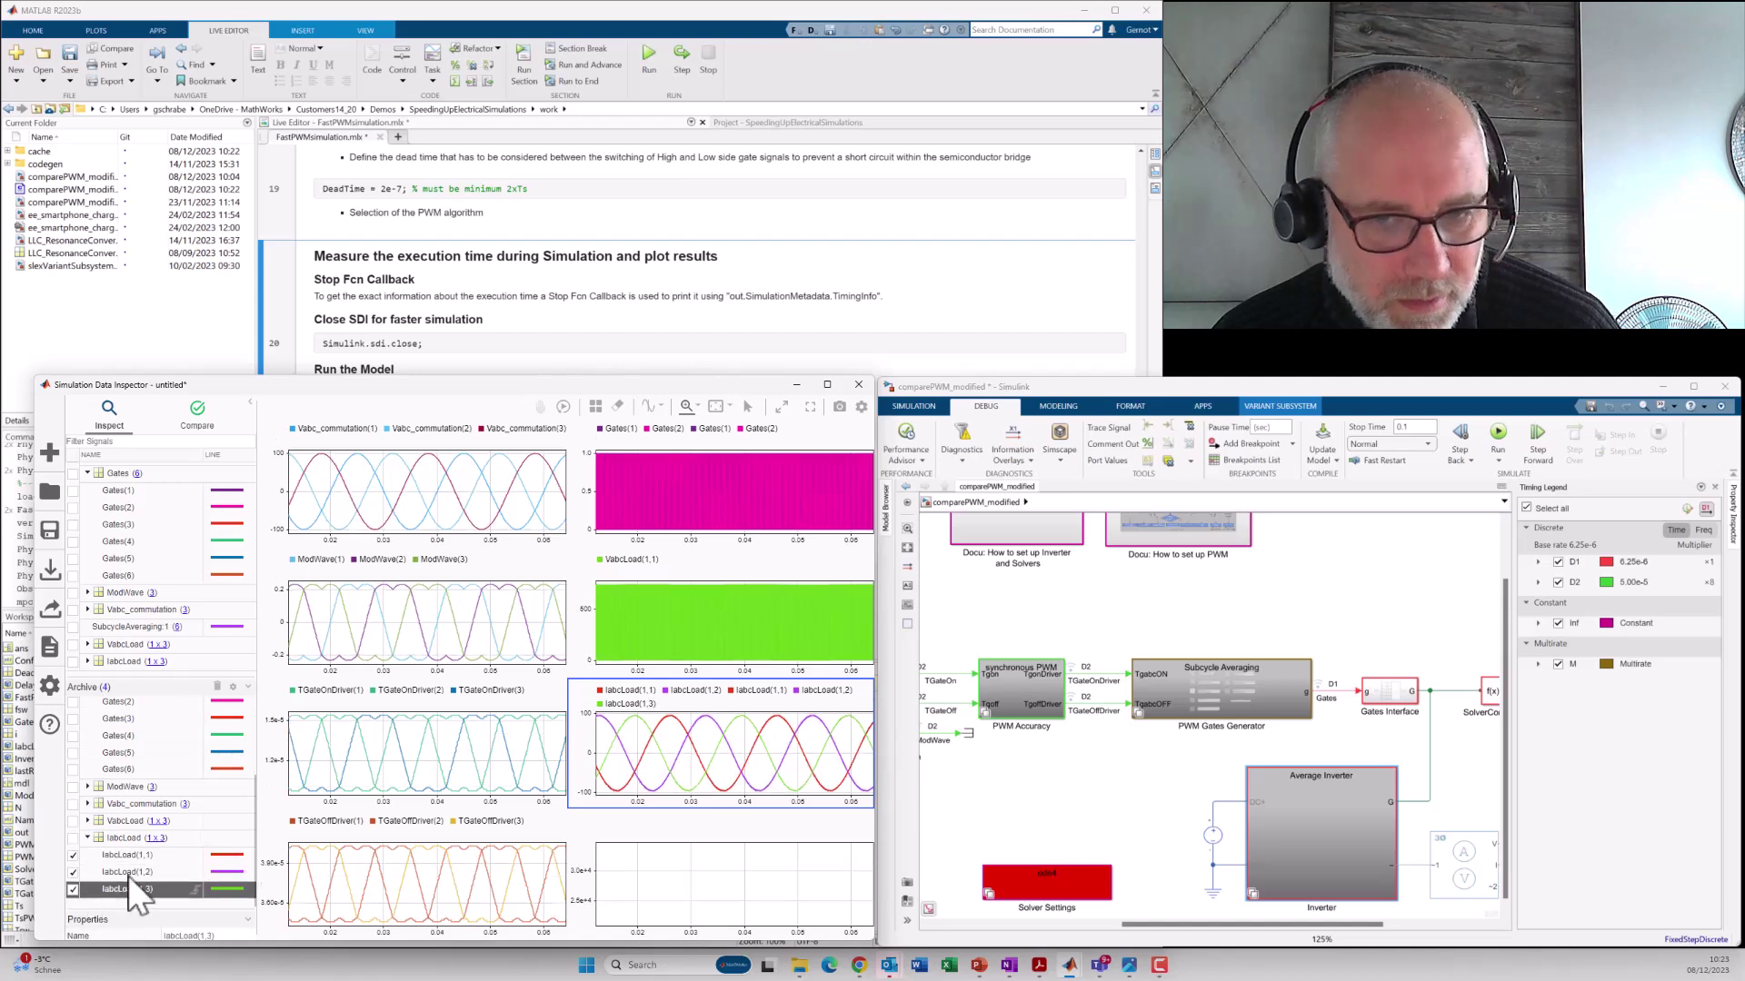
pyautogui.click(700, 724)
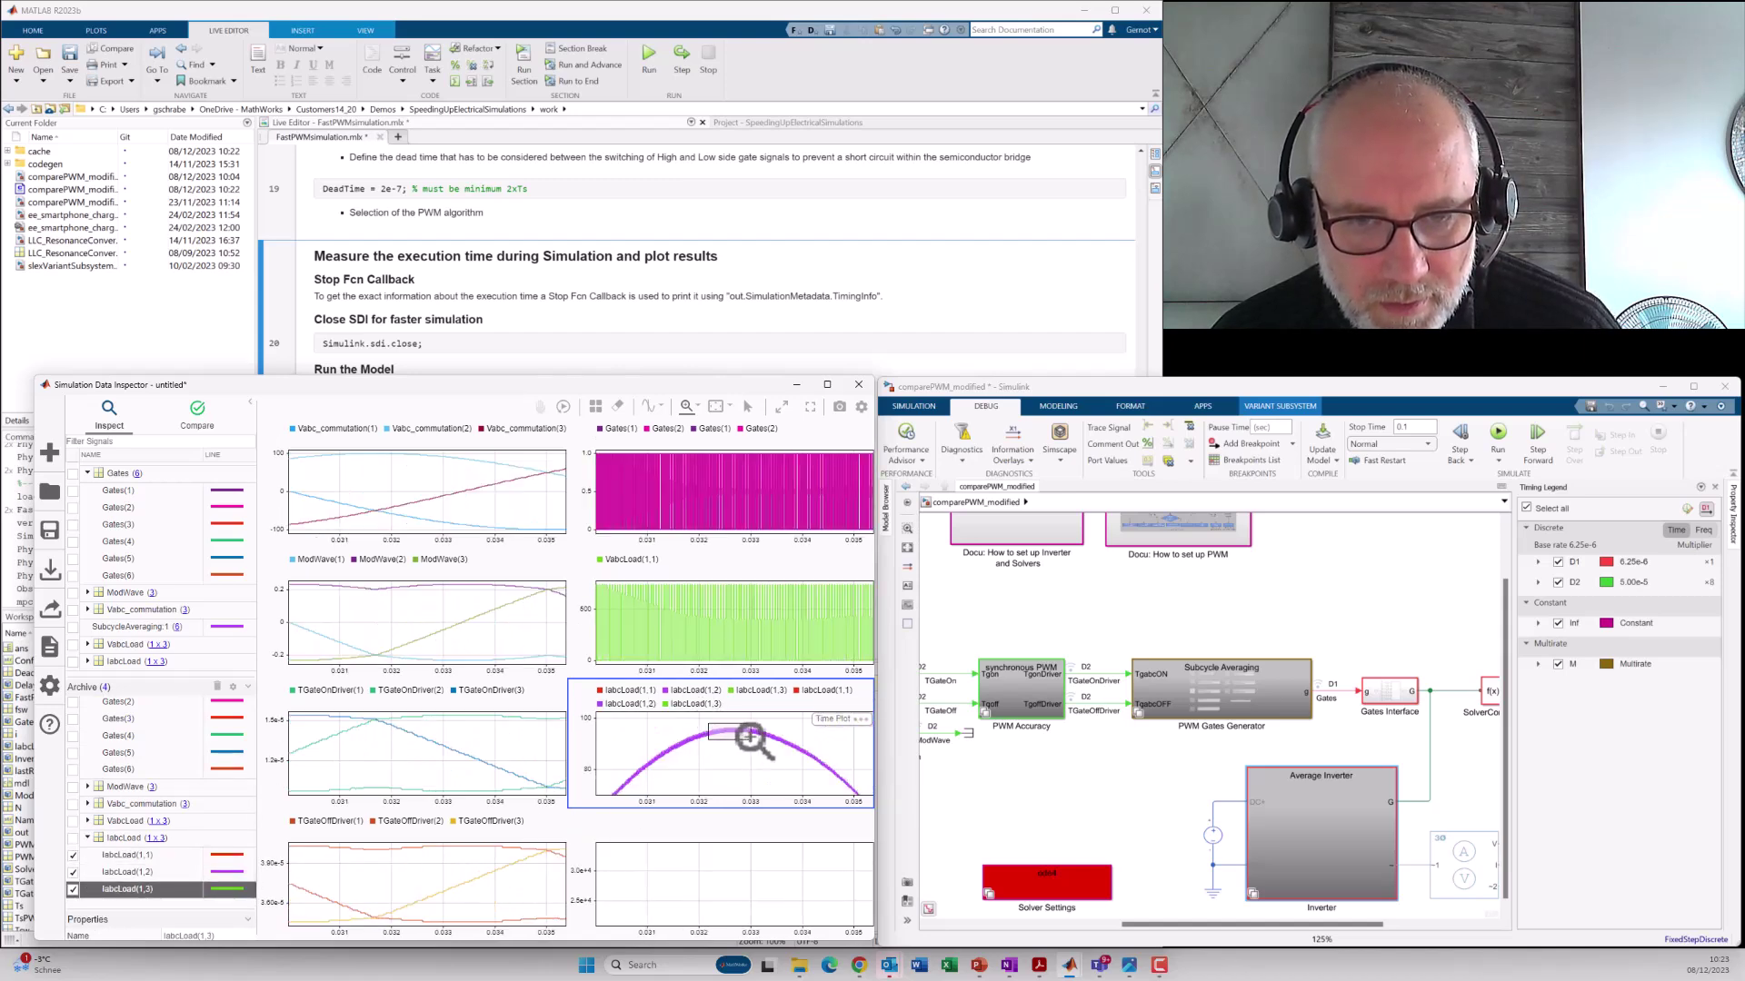
pyautogui.moveTo(703, 726)
pyautogui.mouseDown()
pyautogui.moveTo(764, 740)
pyautogui.moveTo(733, 780)
pyautogui.mouseUp()
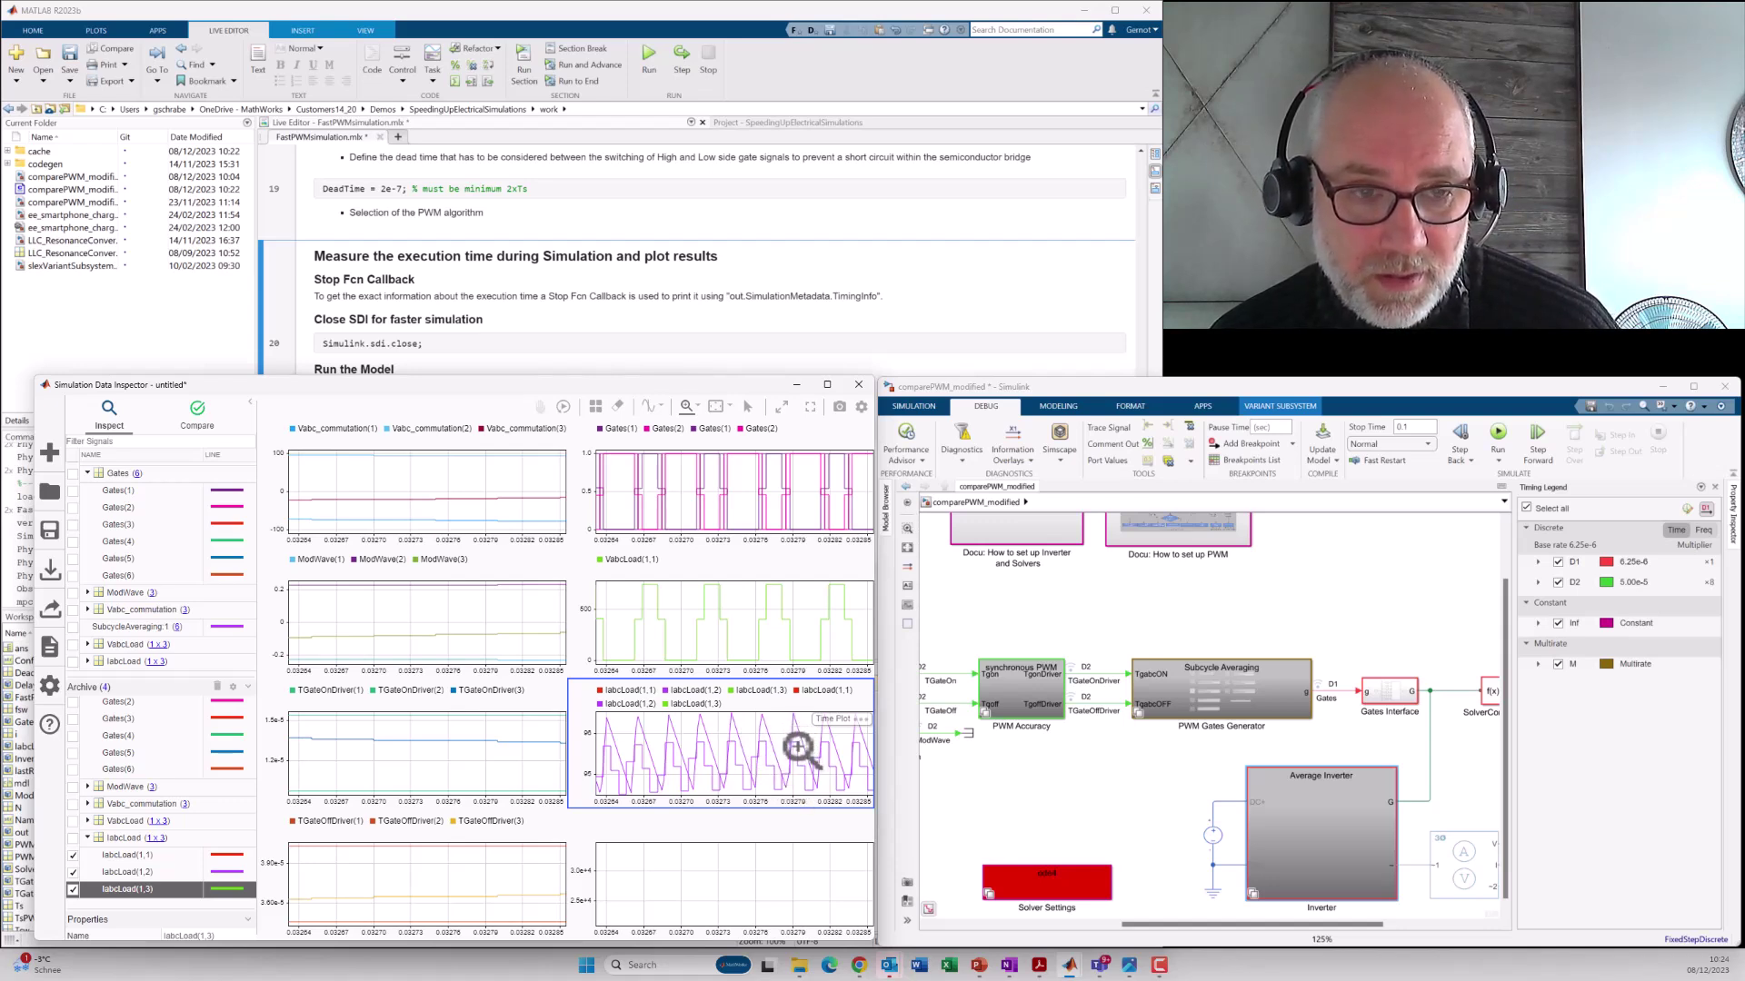
pyautogui.scroll(1, 150, 498)
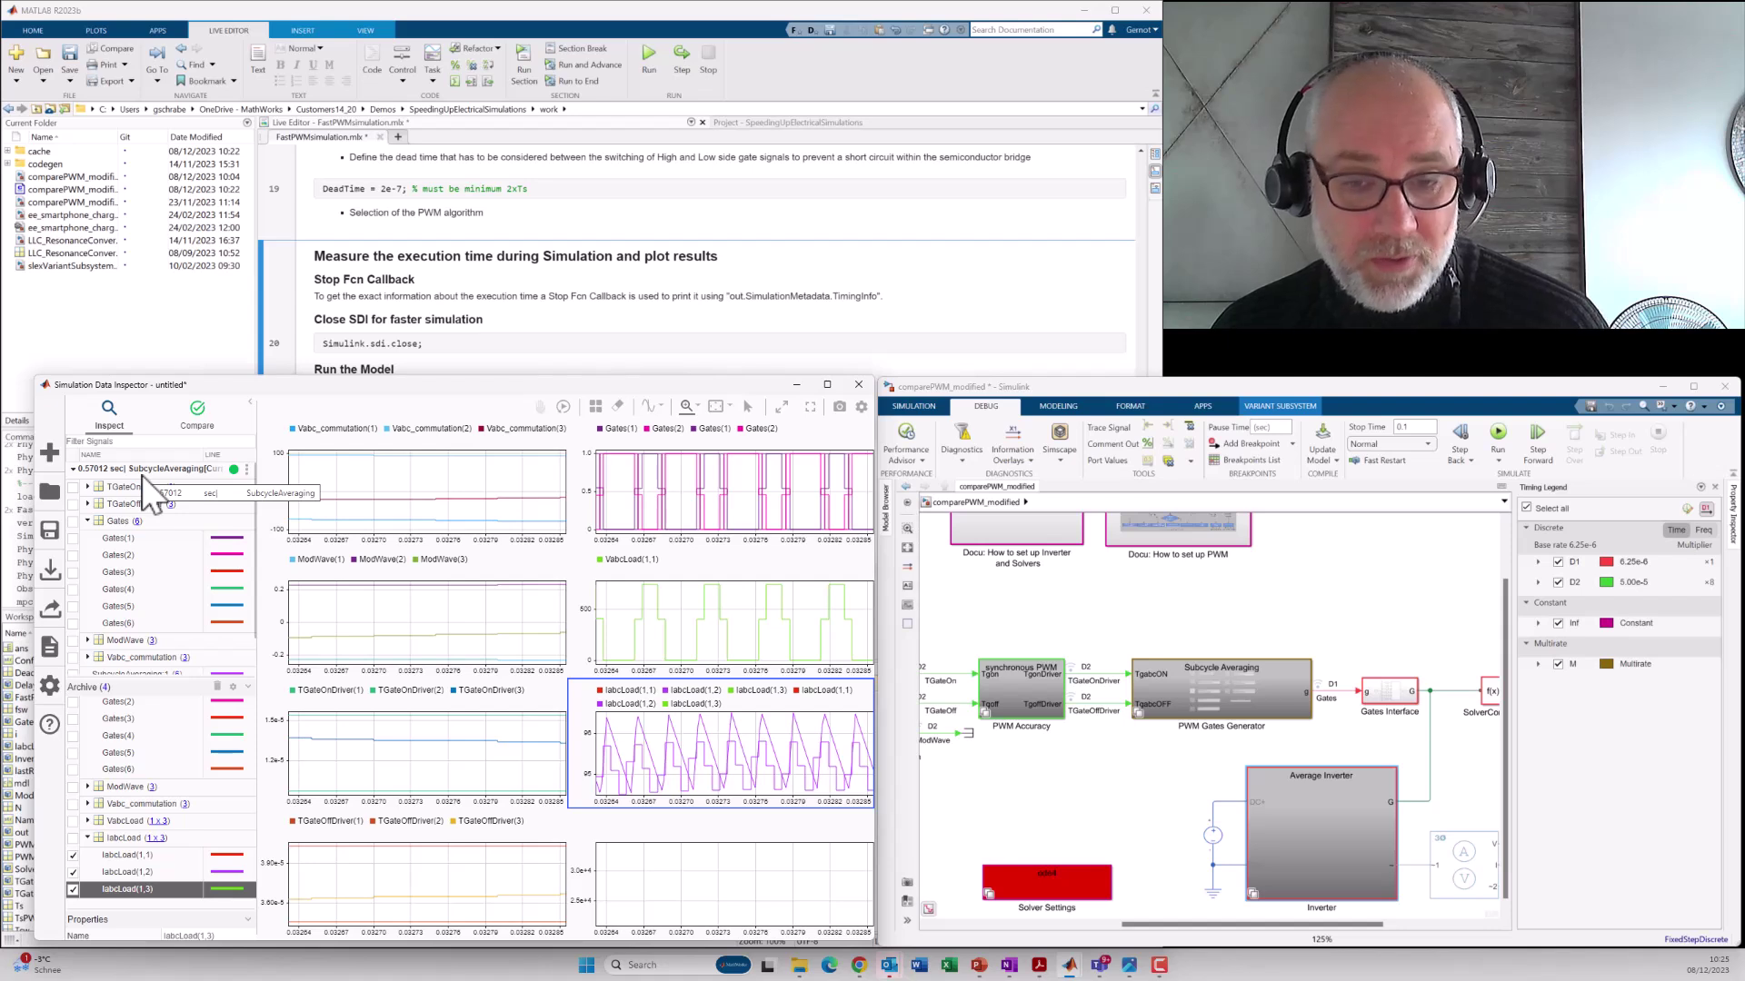